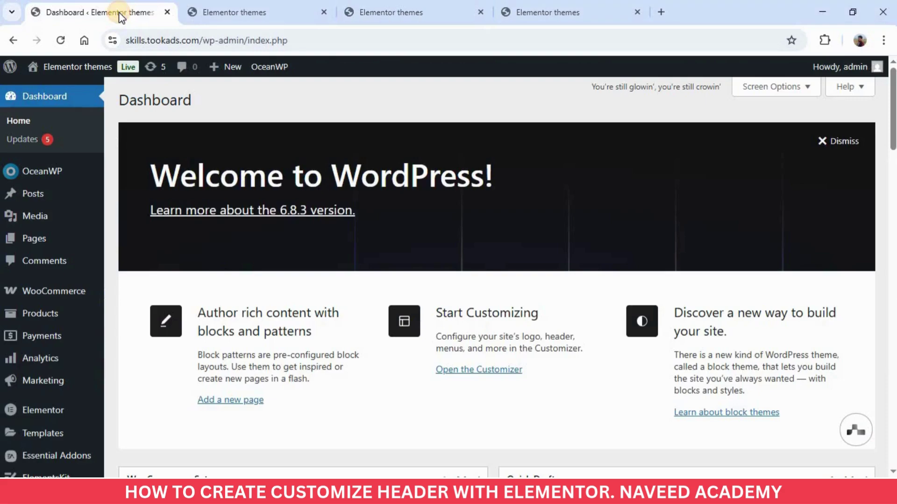
# - Open the ElementsKit Header Footer templates list
pyautogui.scroll(-3, 64, 260)
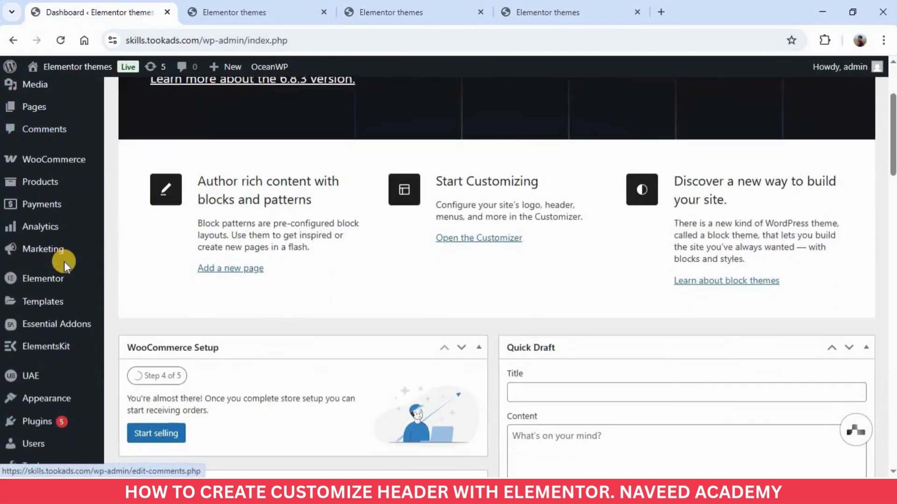
pyautogui.scroll(-3, 63, 262)
pyautogui.moveTo(63, 262)
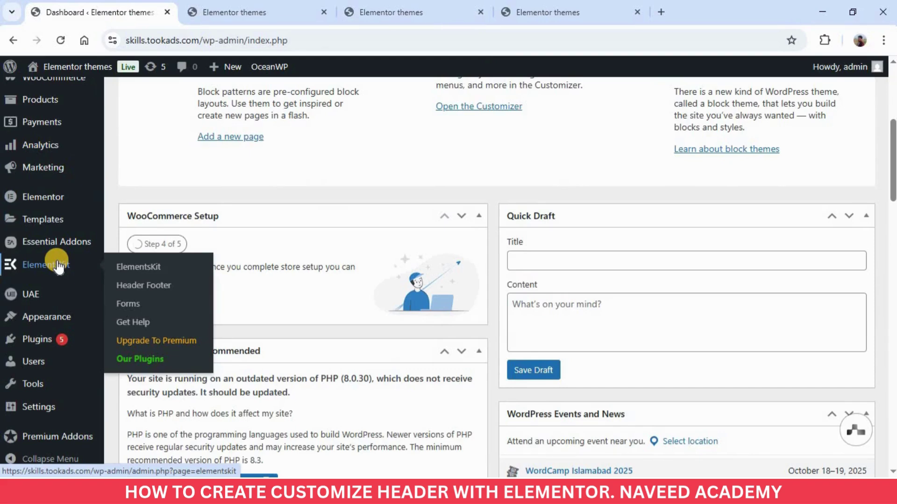
pyautogui.click(157, 287)
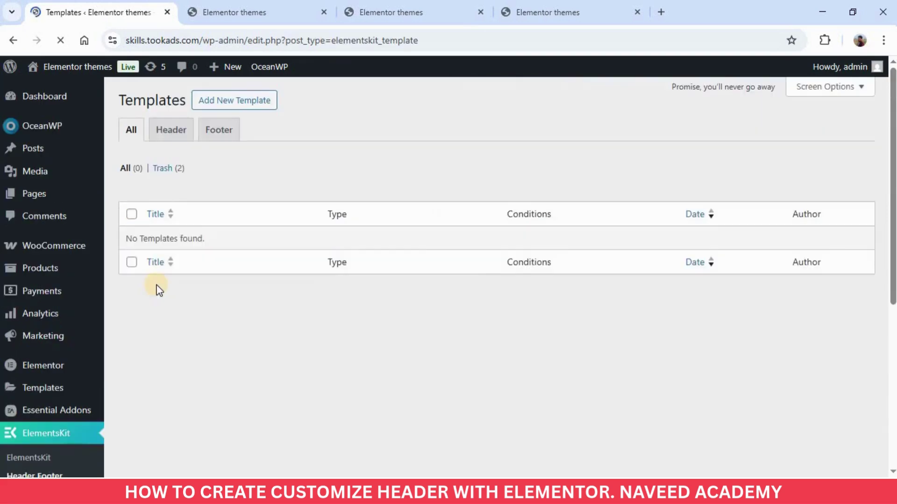
# - Create a template titled header2 with type Header for the entire site, activate it and save it
pyautogui.click(227, 100)
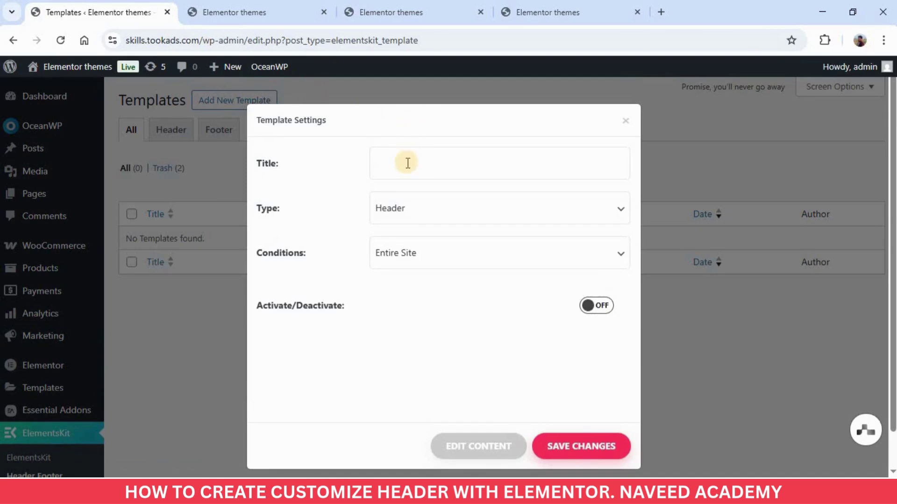
pyautogui.click(407, 163)
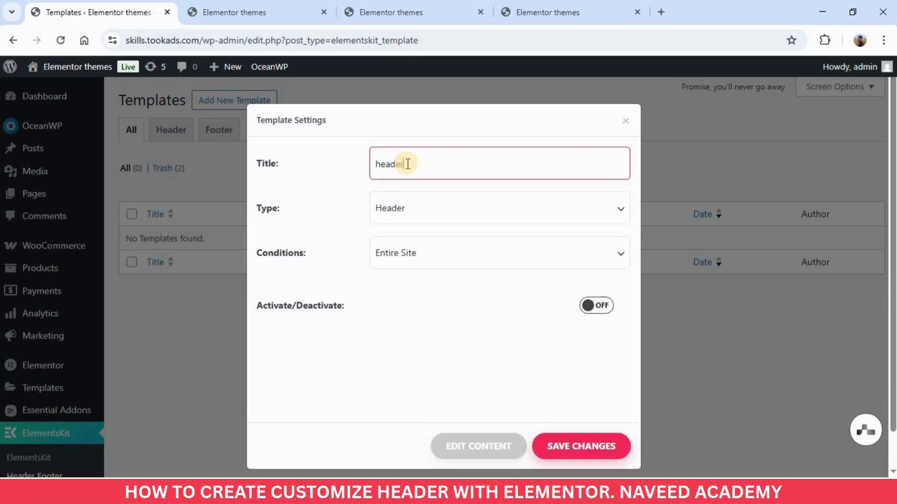
pyautogui.write('header2')
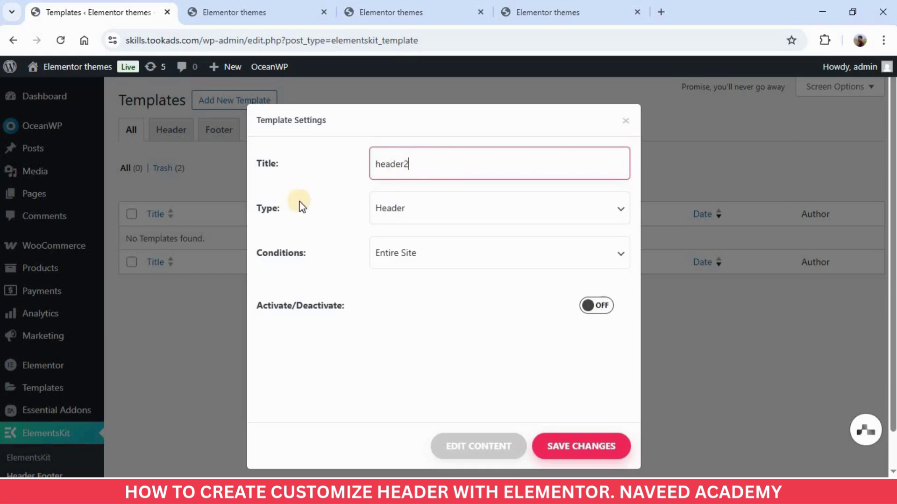
pyautogui.click(396, 222)
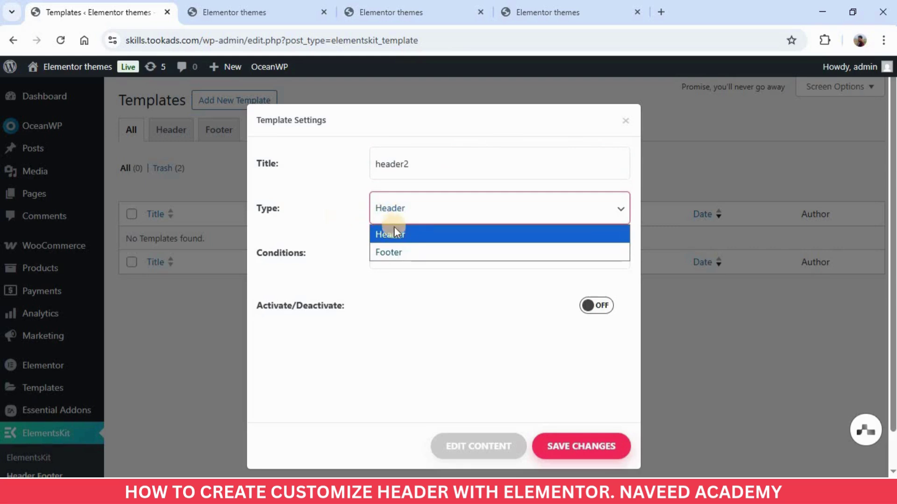
pyautogui.click(383, 235)
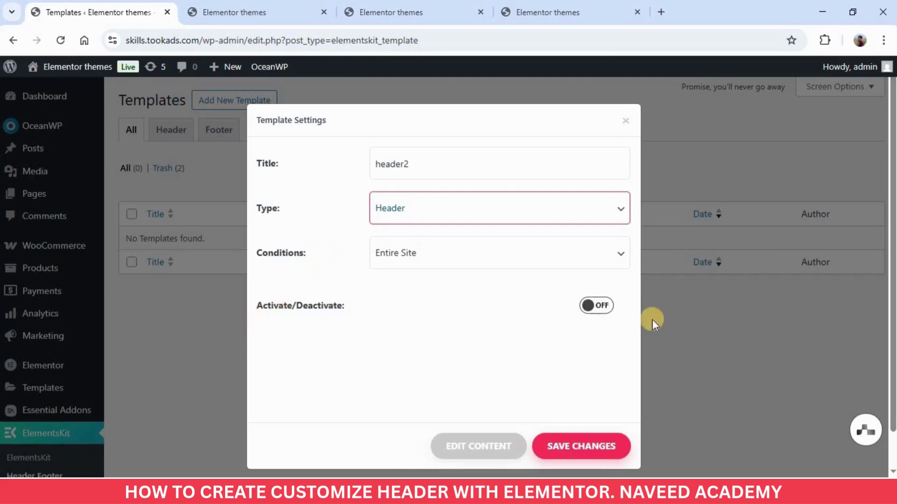
pyautogui.click(604, 307)
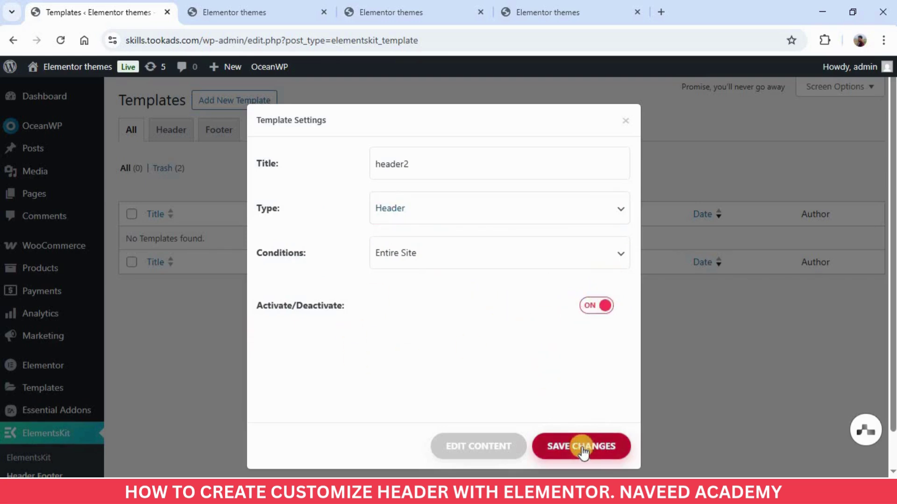
pyautogui.click(570, 436)
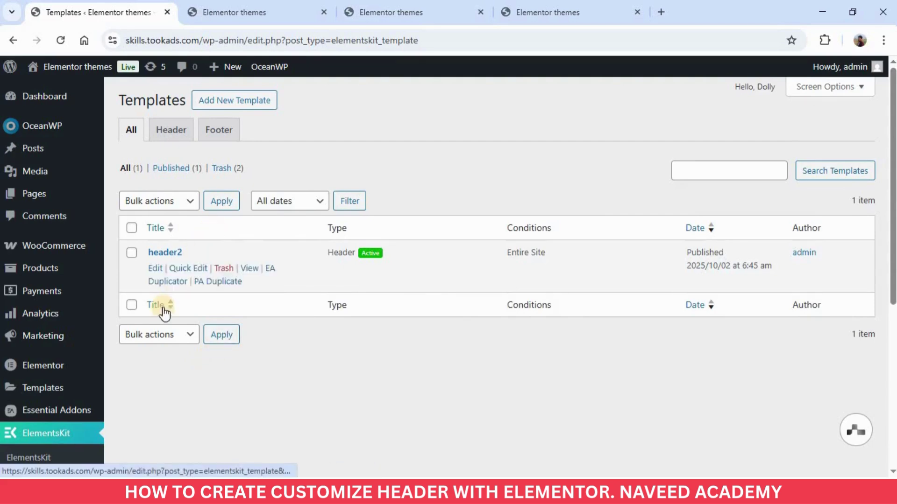
# - Open the header2 template's content in the Elementor editor and check the reference header on the live site
pyautogui.click(156, 270)
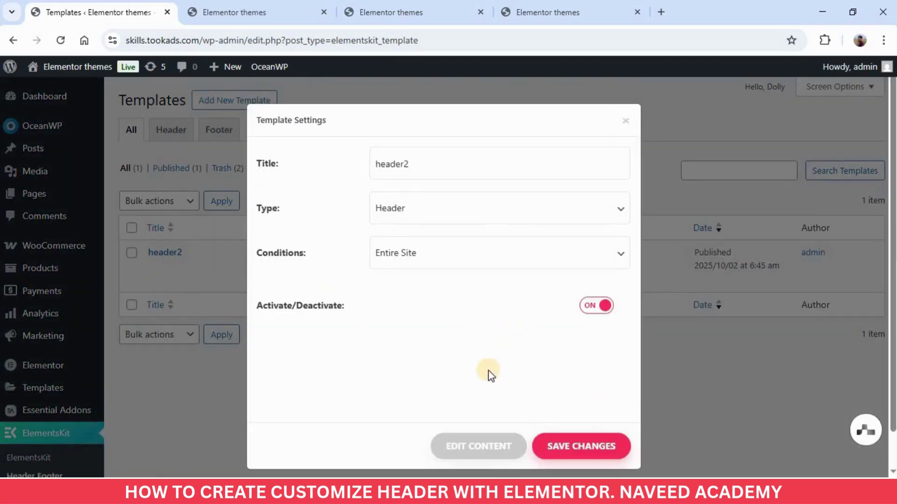
pyautogui.click(463, 450)
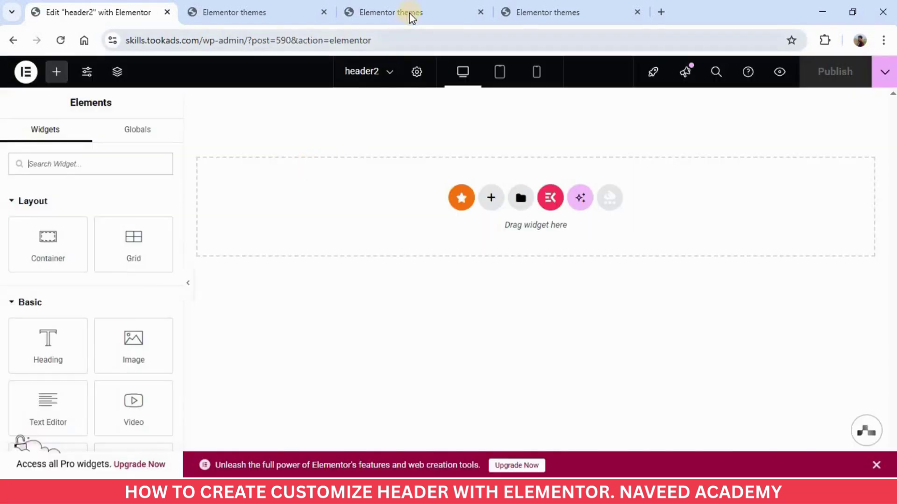
pyautogui.click(411, 13)
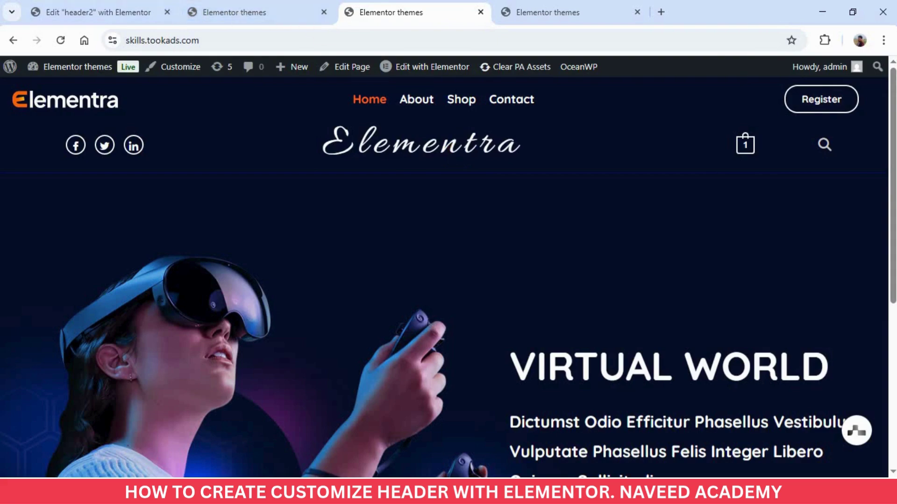
pyautogui.click(129, 11)
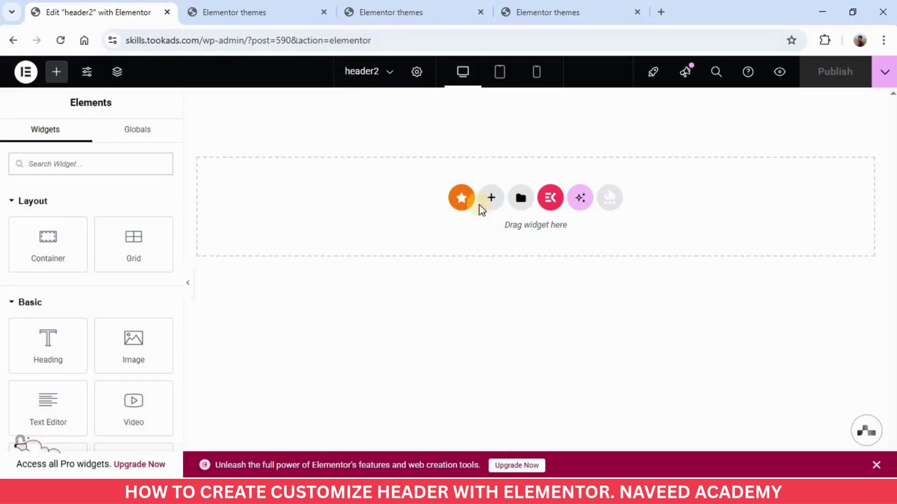
# - Add a three-column Flexbox container with a wider middle column and set its content width to Full Width
pyautogui.click(490, 199)
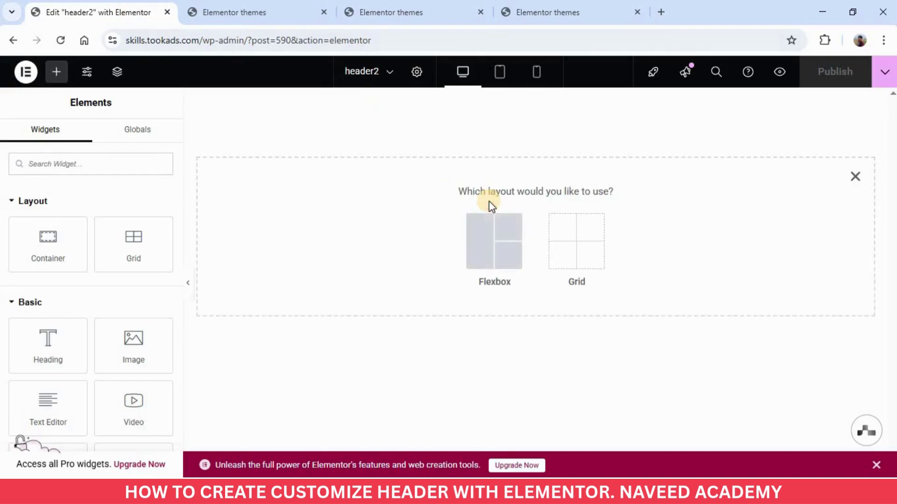
pyautogui.click(500, 236)
pyautogui.click(499, 236)
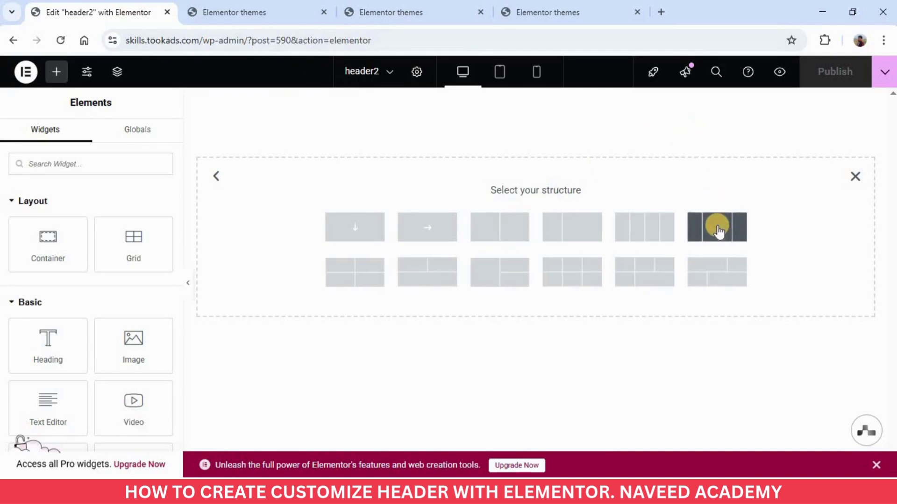
pyautogui.click(718, 230)
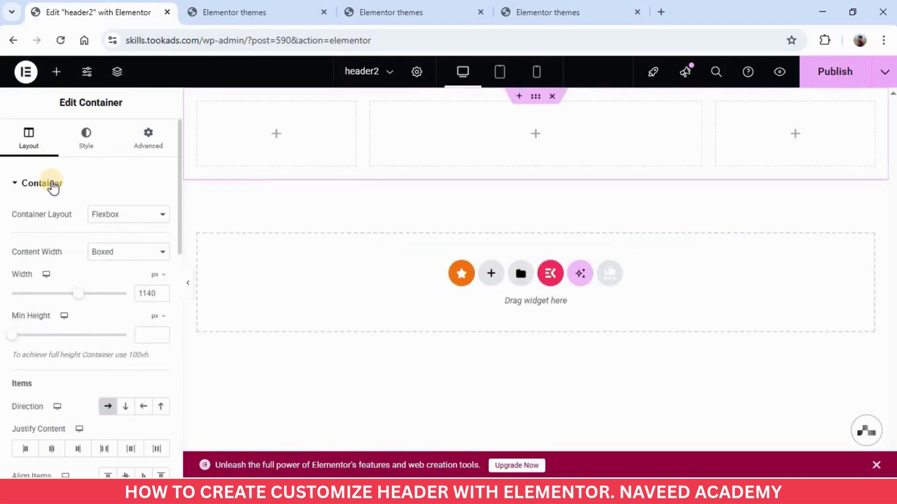
pyautogui.click(125, 255)
pyautogui.click(110, 284)
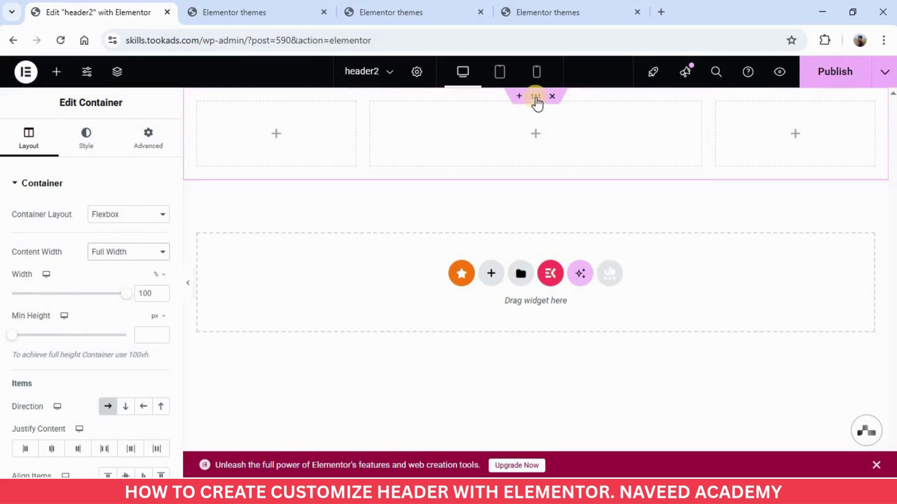
# - Give the header container a Classic background in dark navy, #070D24
pyautogui.click(84, 152)
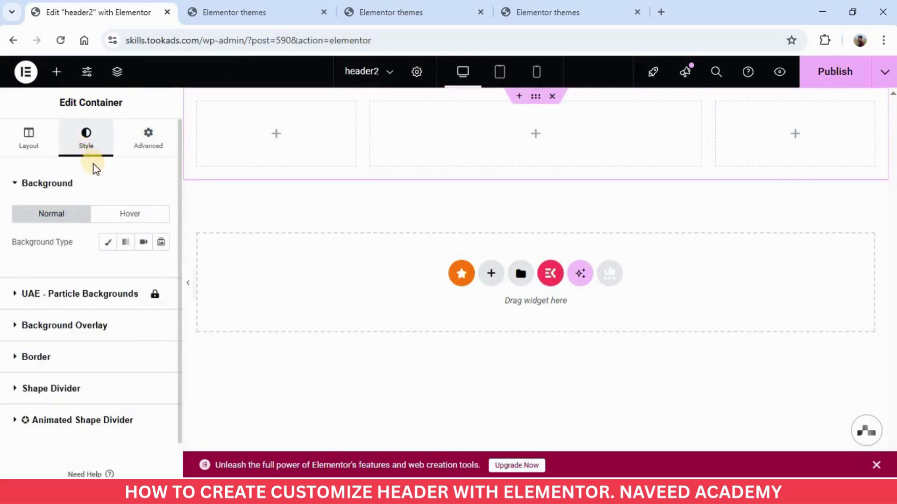
pyautogui.click(107, 247)
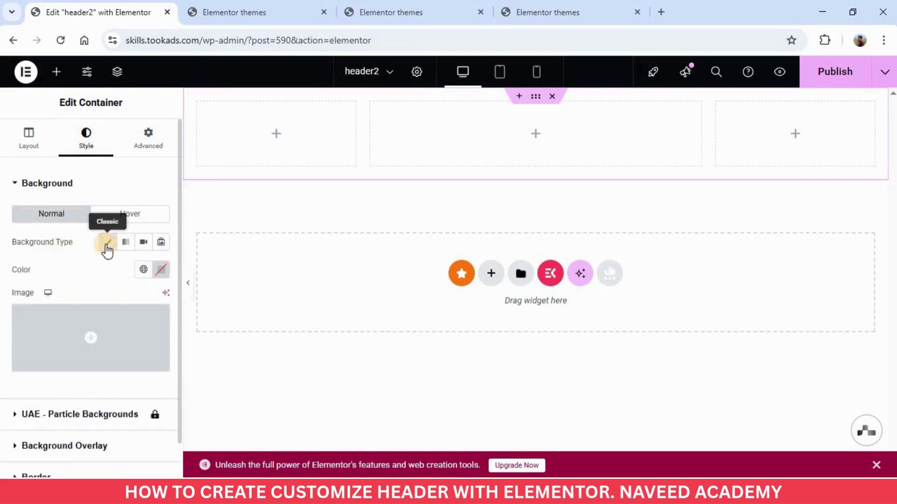
pyautogui.click(163, 271)
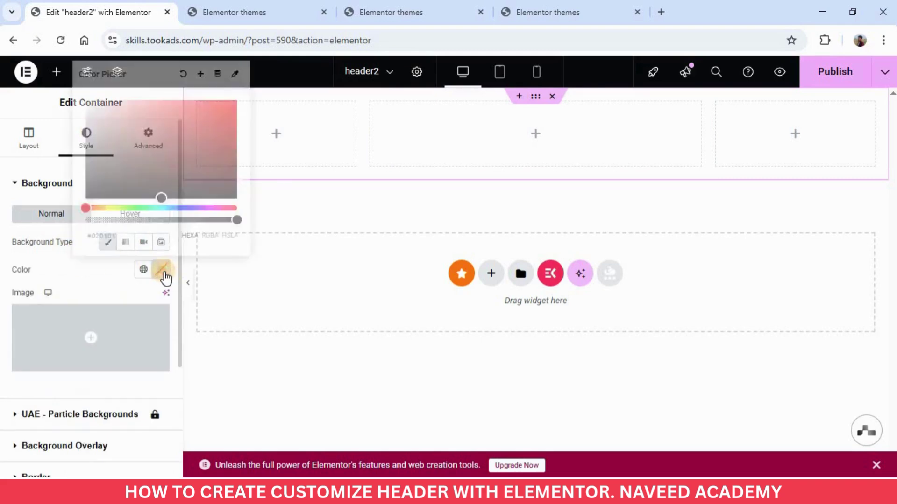
pyautogui.moveTo(164, 167); pyautogui.dragTo(169, 203)
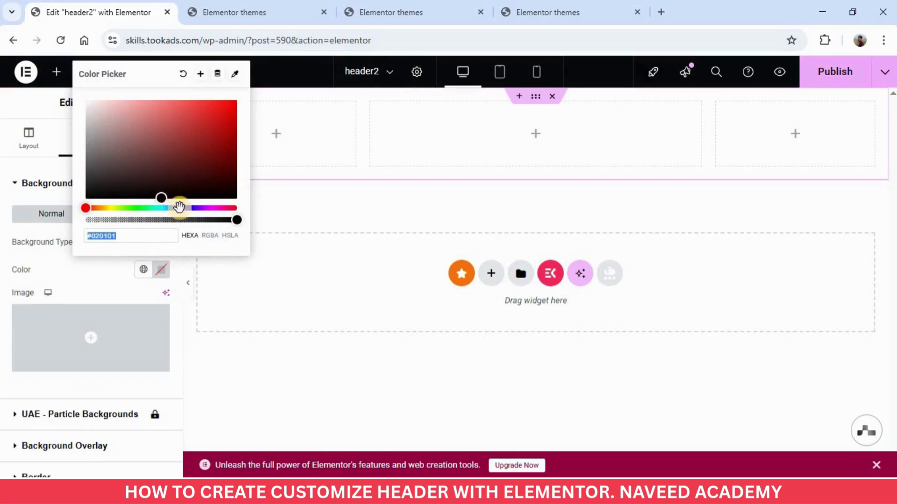
pyautogui.click(180, 208)
pyautogui.click(205, 184)
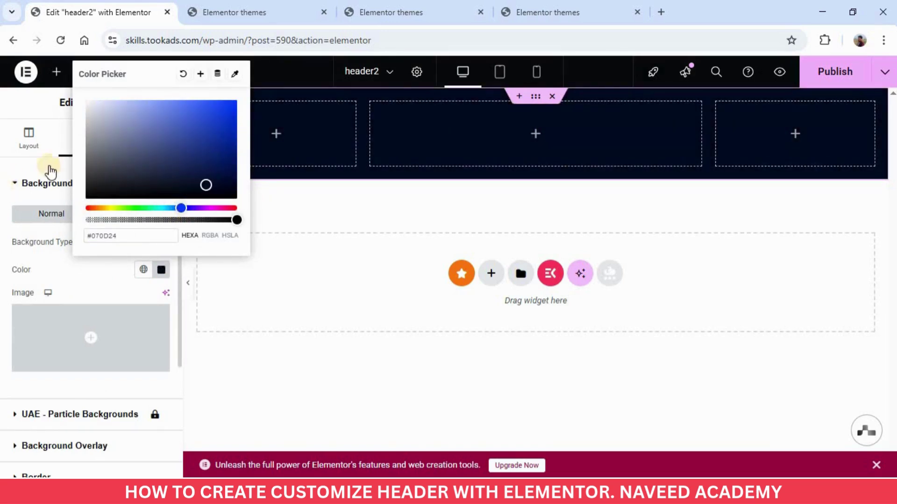
# - Inspect the header on the live site and copy its background colour code, #081029
pyautogui.click(395, 13)
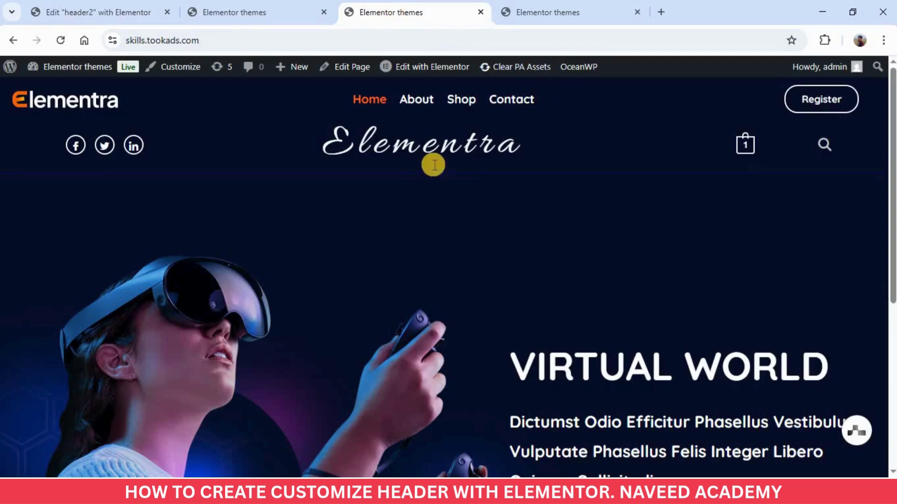
pyautogui.rightClick(116, 102)
pyautogui.click(158, 241)
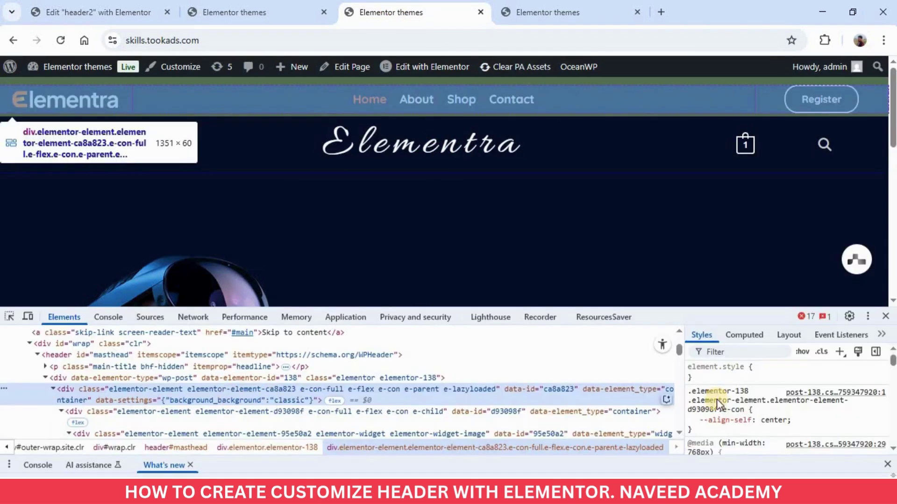
pyautogui.scroll(-3, 858, 424)
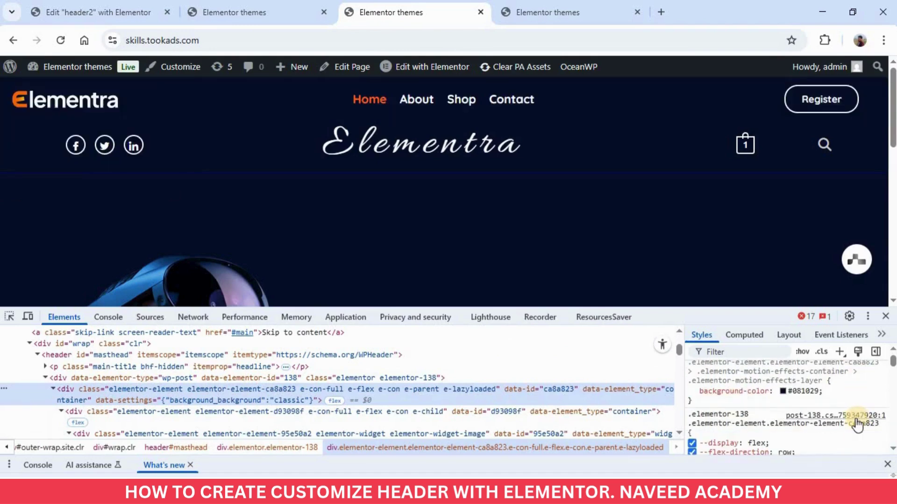
pyautogui.click(780, 391)
pyautogui.tripleClick(797, 439)
pyautogui.hotkey('ctrl', 'c')
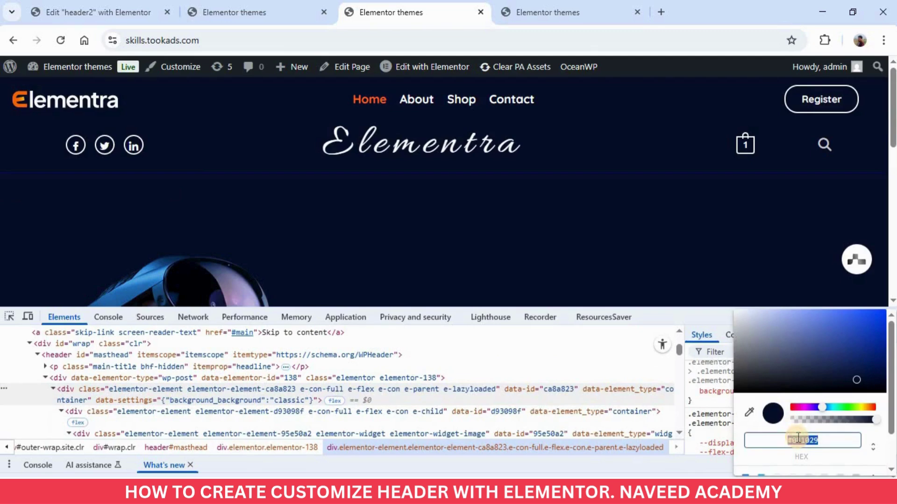
# - Set the header2 container's background colour to the copied #081029
pyautogui.click(136, 10)
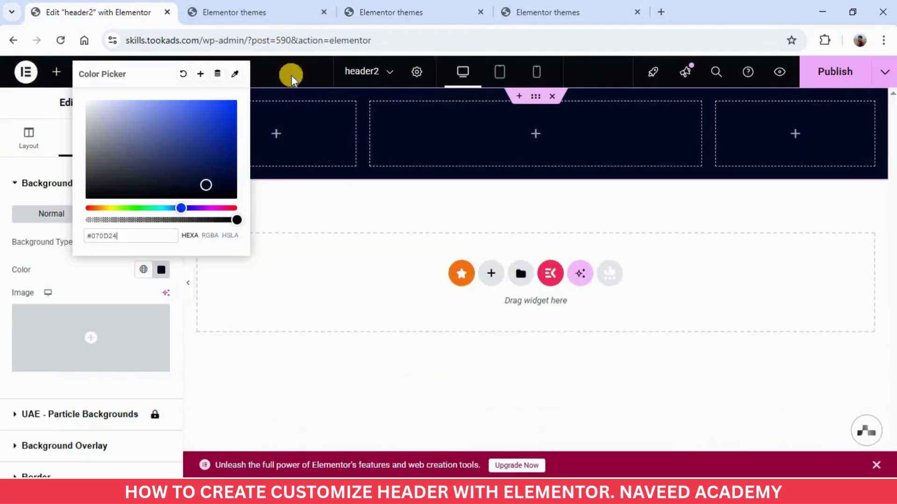
pyautogui.tripleClick(115, 235)
pyautogui.hotkey('ctrl', 'v')
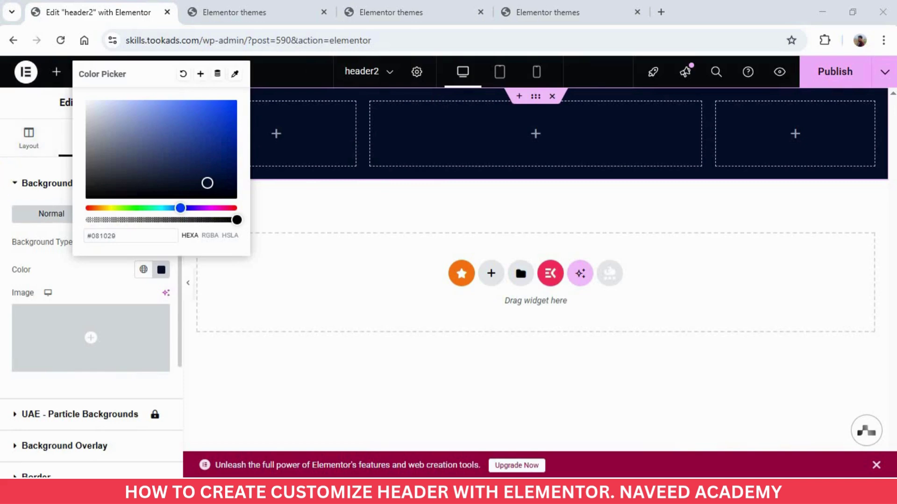
pyautogui.click(17, 185)
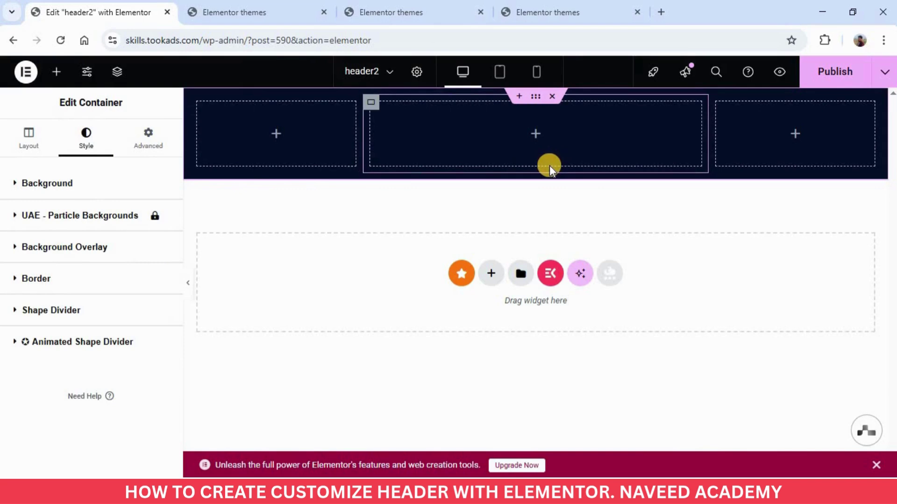
# - Close the live page's developer tools and add an Image widget to the header2 container's first column
pyautogui.click(387, 12)
pyautogui.press('F12')
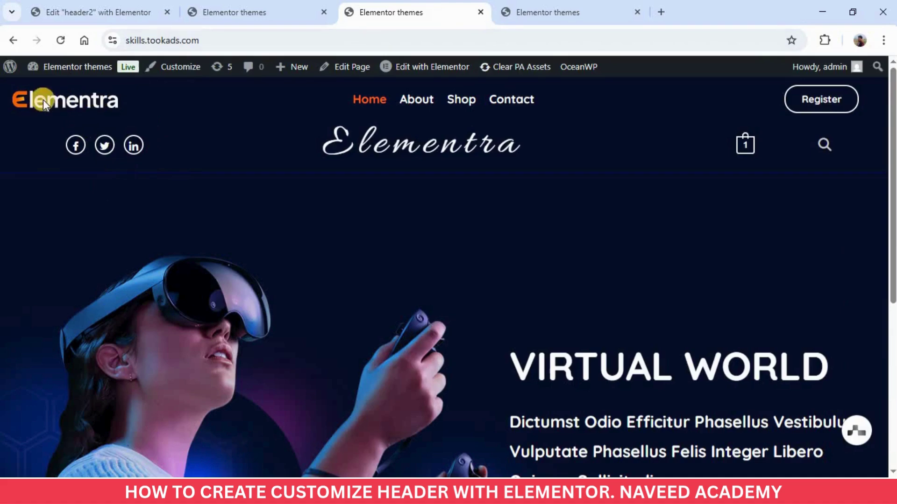
pyautogui.click(86, 8)
pyautogui.click(276, 135)
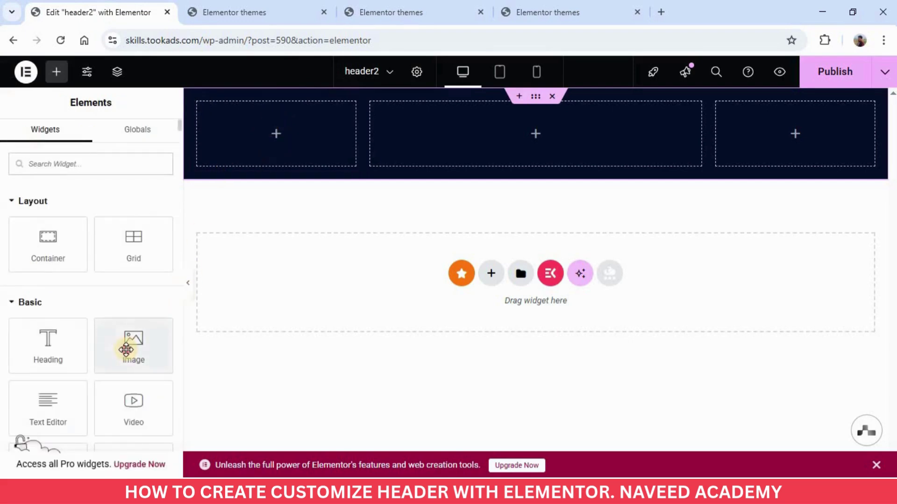
pyautogui.moveTo(128, 345); pyautogui.dragTo(259, 139)
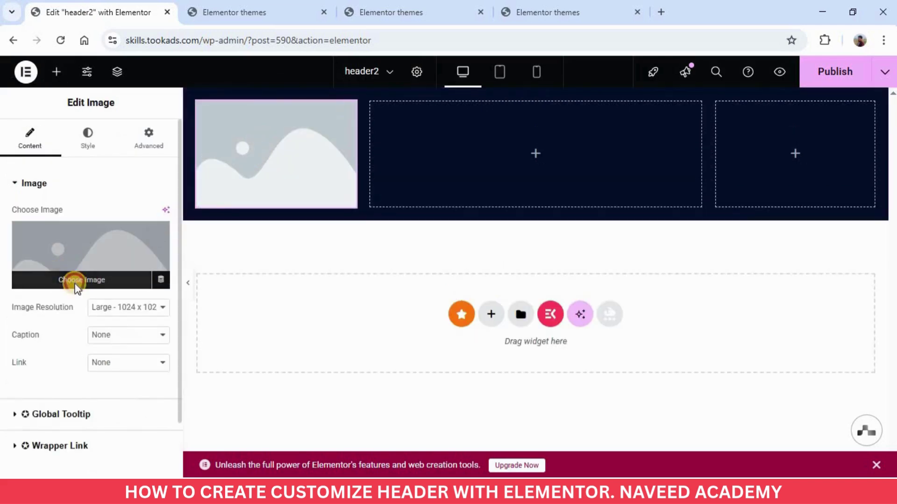
# - Choose logo-light.png from the media library as the picture for the Image widget
pyautogui.click(75, 280)
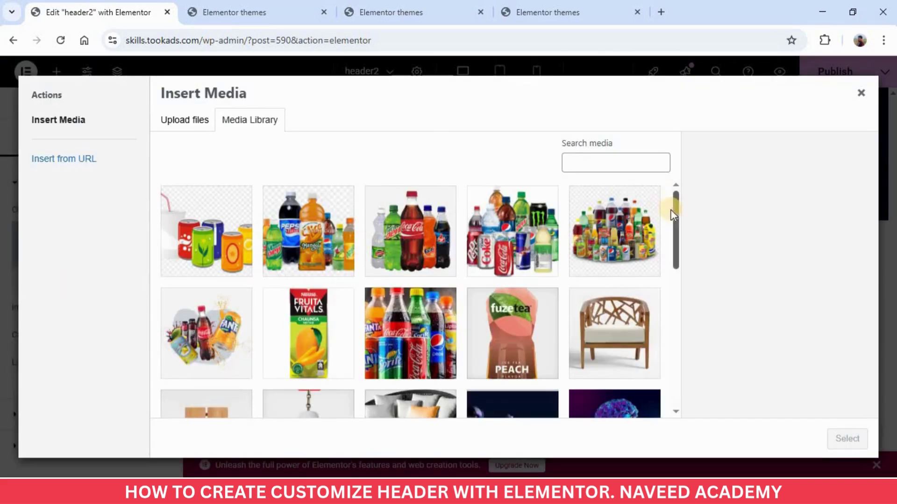
pyautogui.moveTo(676, 220); pyautogui.dragTo(676, 288)
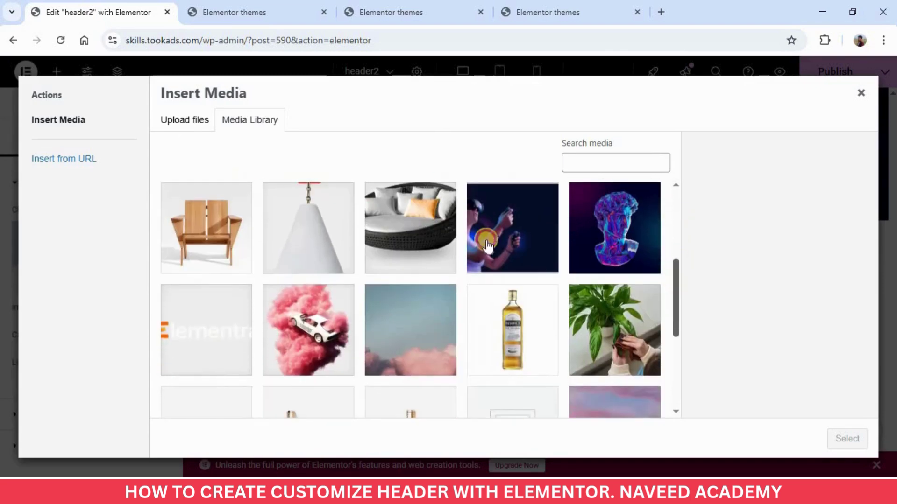
pyautogui.click(208, 321)
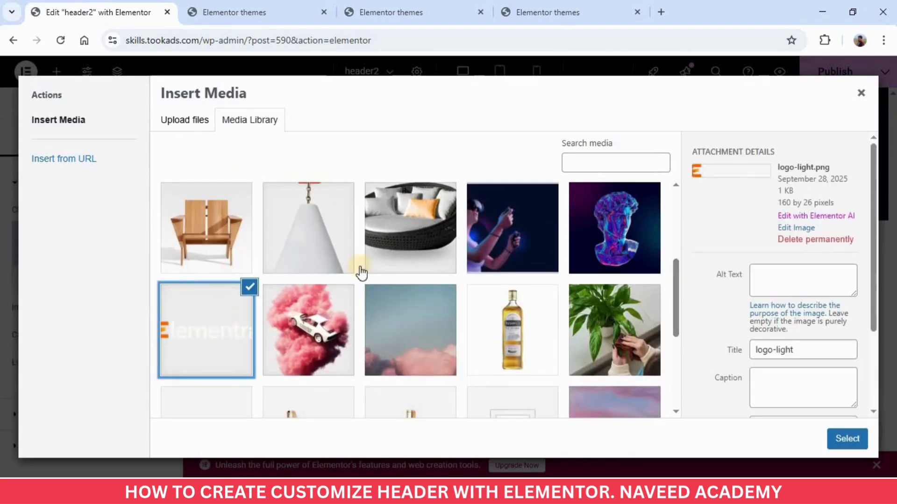
pyautogui.click(849, 437)
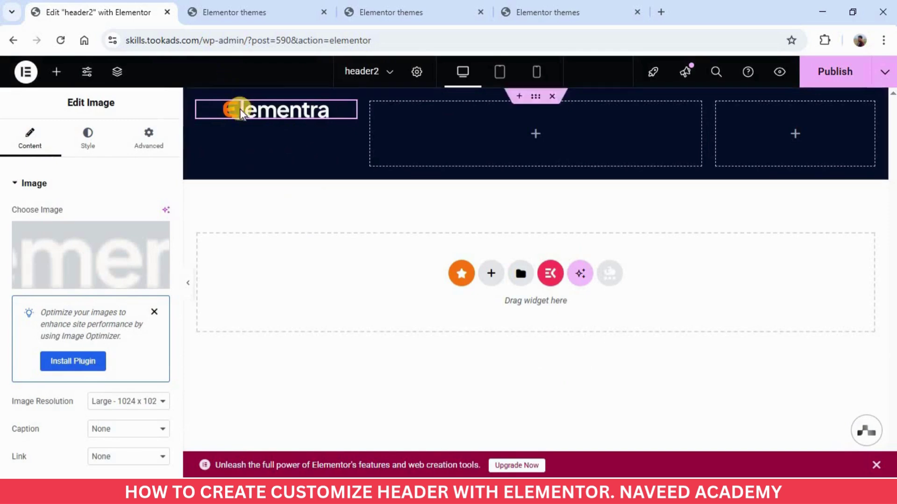
# - Set Align Self to center for the first column's container holding the logo
pyautogui.click(199, 109)
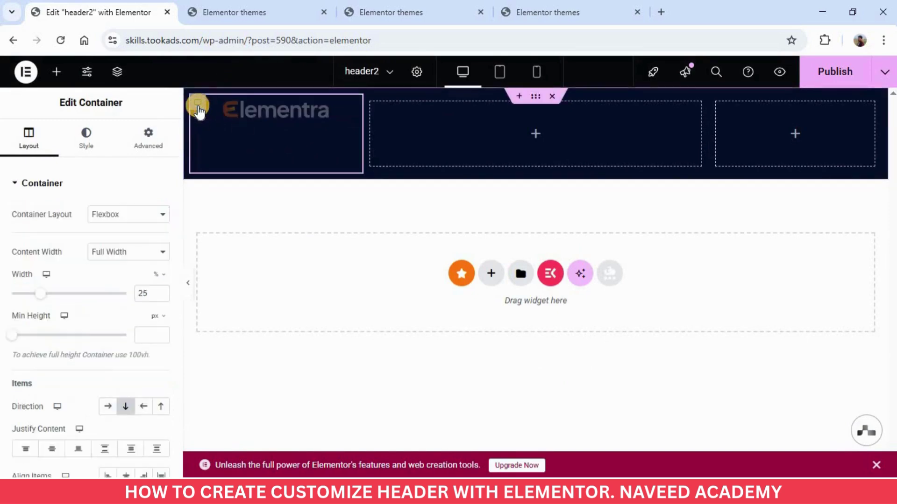
pyautogui.click(149, 144)
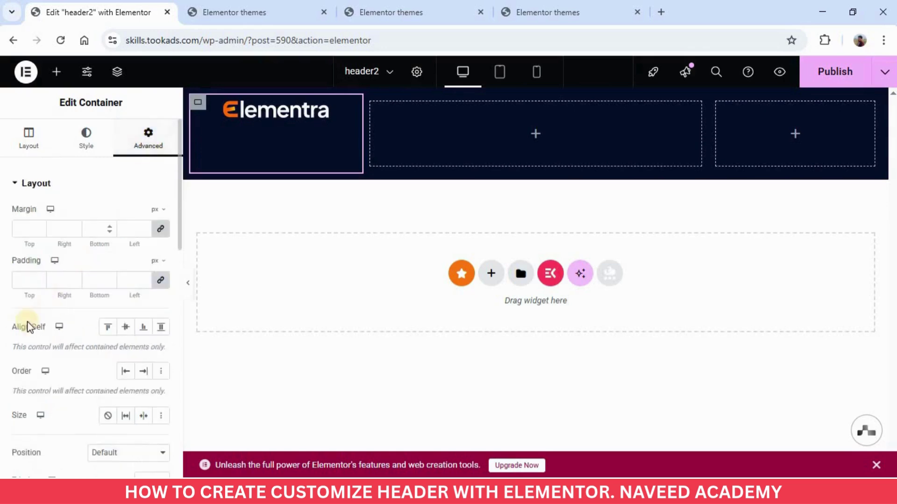
pyautogui.click(125, 328)
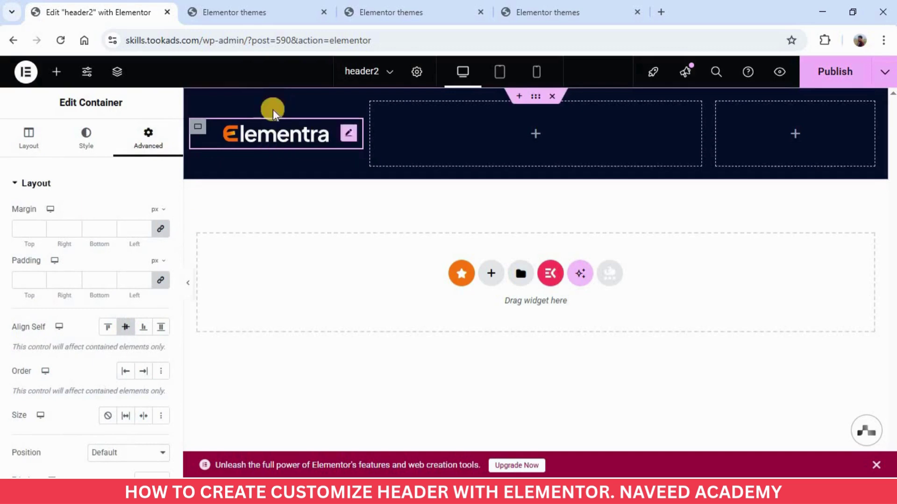
# - Add an ElementsKit Nav Menu widget to the header's middle column and assign it the main menu
pyautogui.click(528, 133)
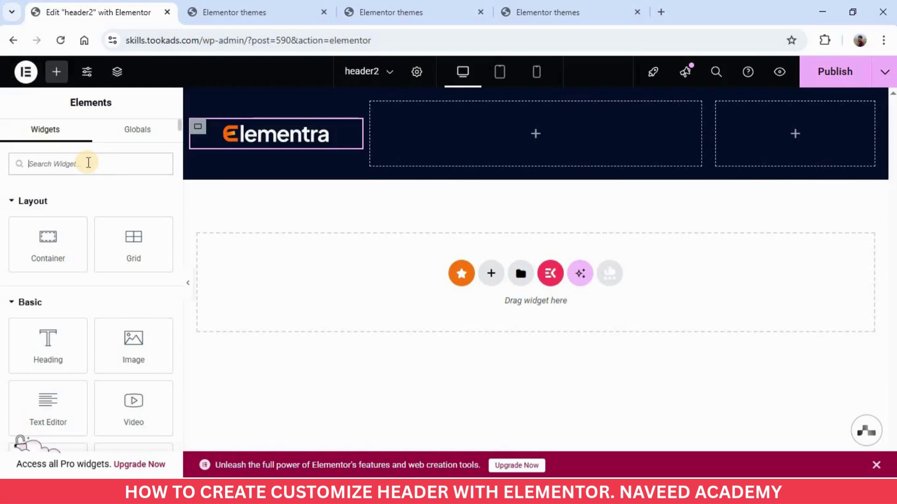
pyautogui.write('nav')
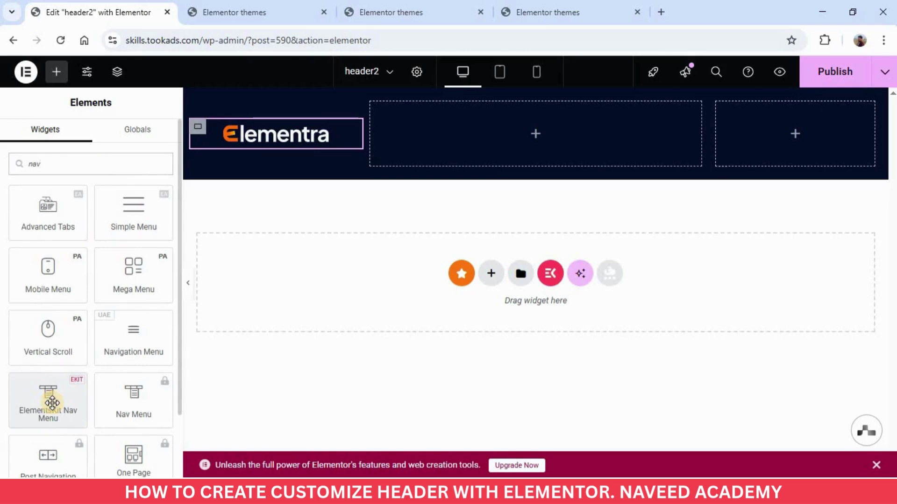
pyautogui.moveTo(52, 403); pyautogui.dragTo(528, 151)
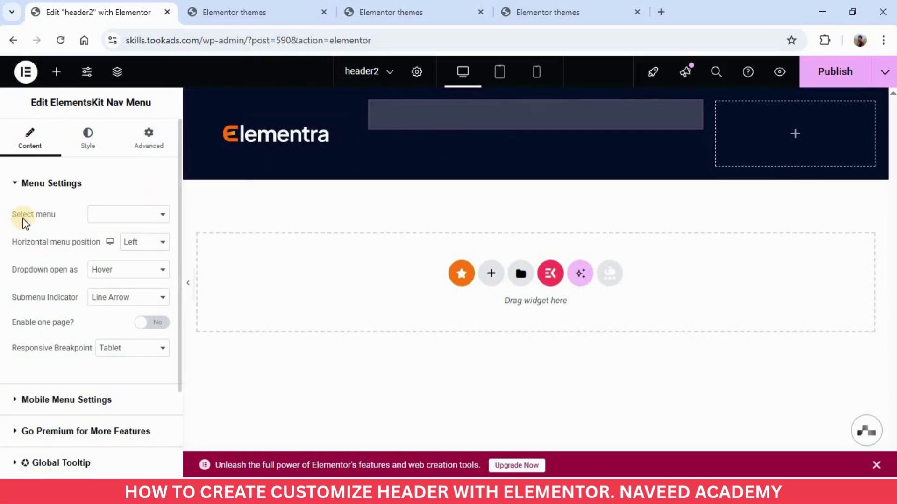
pyautogui.click(103, 222)
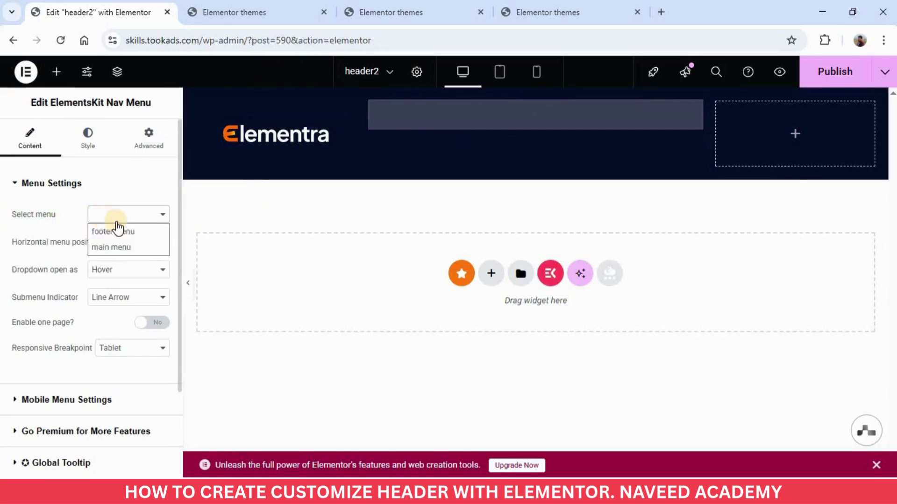
pyautogui.click(103, 248)
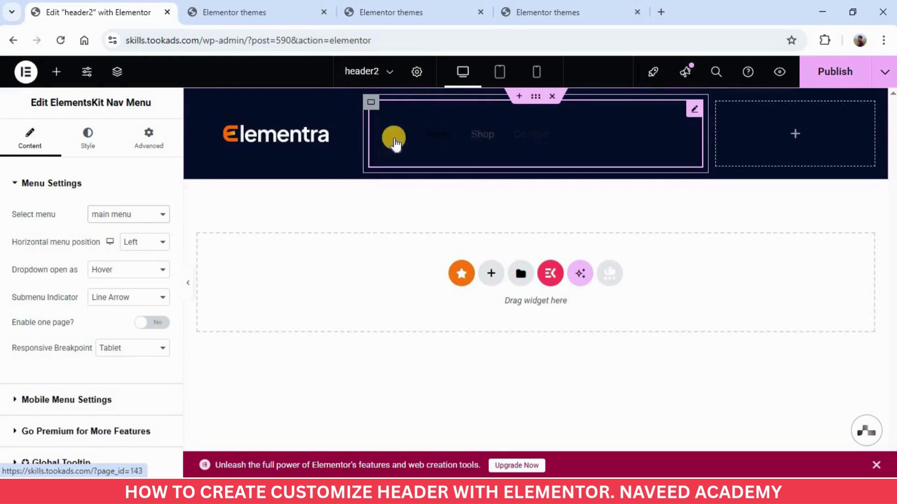
# - Set the nav menu's normal item text color to white
pyautogui.click(89, 144)
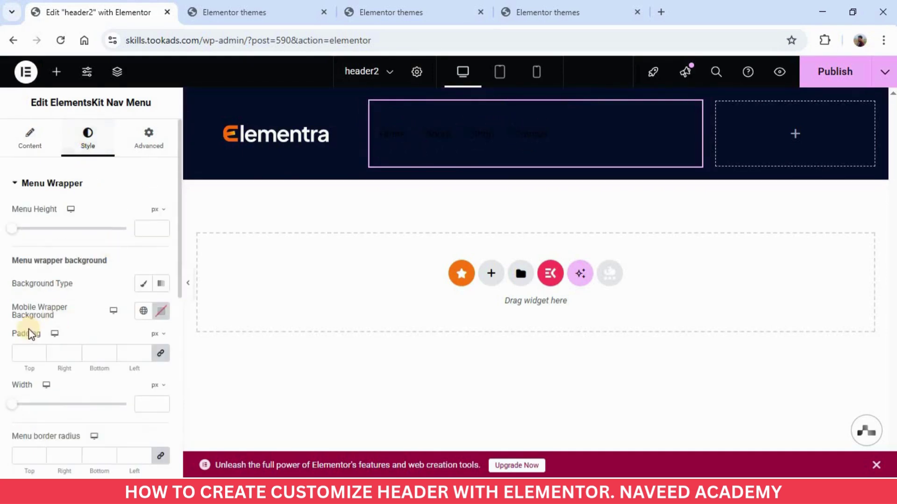
pyautogui.scroll(-5, 45, 329)
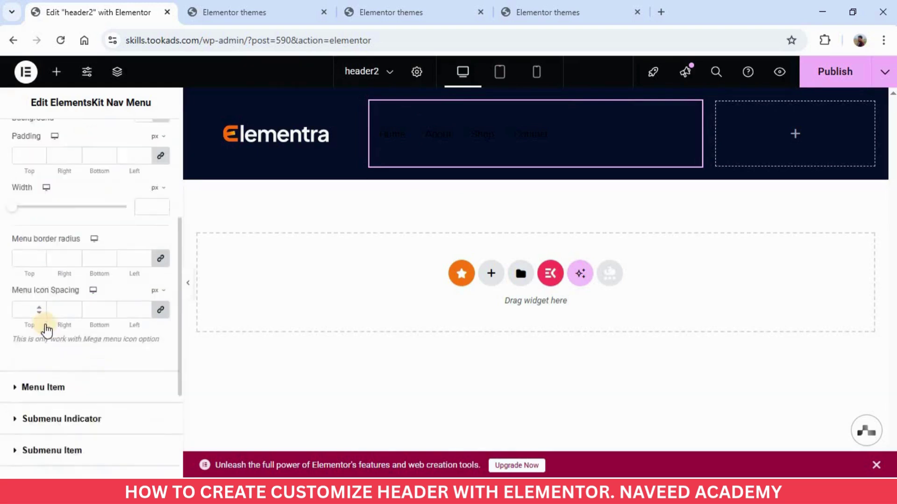
pyautogui.click(13, 324)
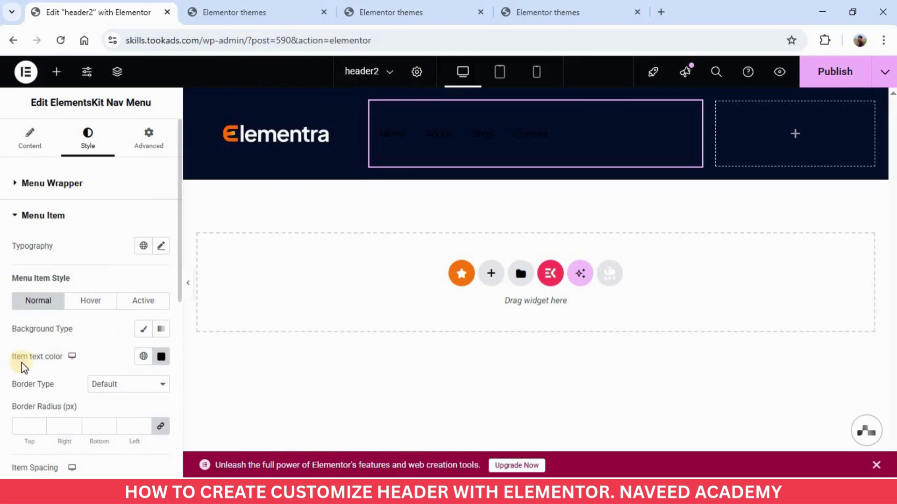
pyautogui.click(161, 358)
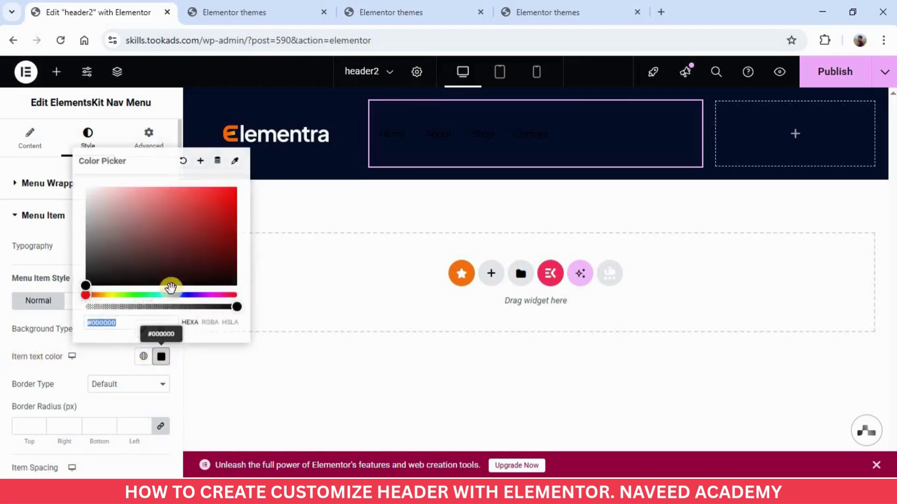
pyautogui.moveTo(170, 286); pyautogui.dragTo(96, 200)
pyautogui.click(57, 292)
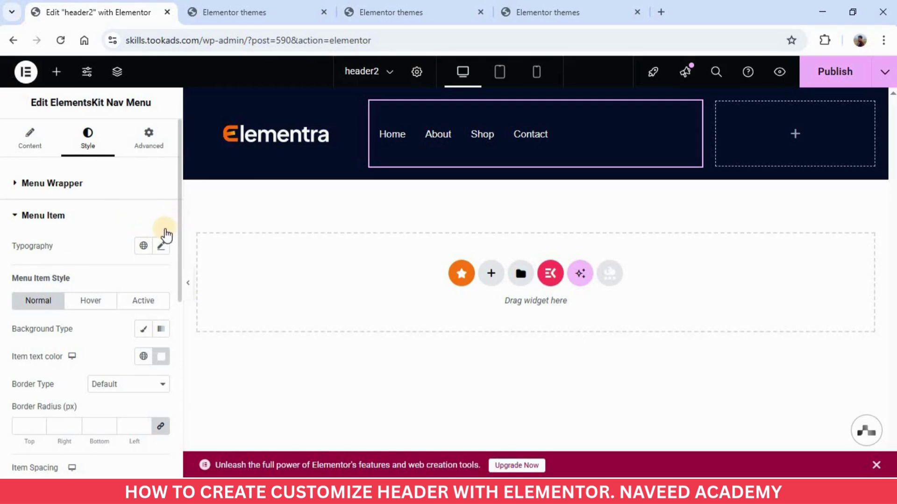
# - Set the menu item typography to size 18 px and weight 700 (Bold)
pyautogui.click(161, 246)
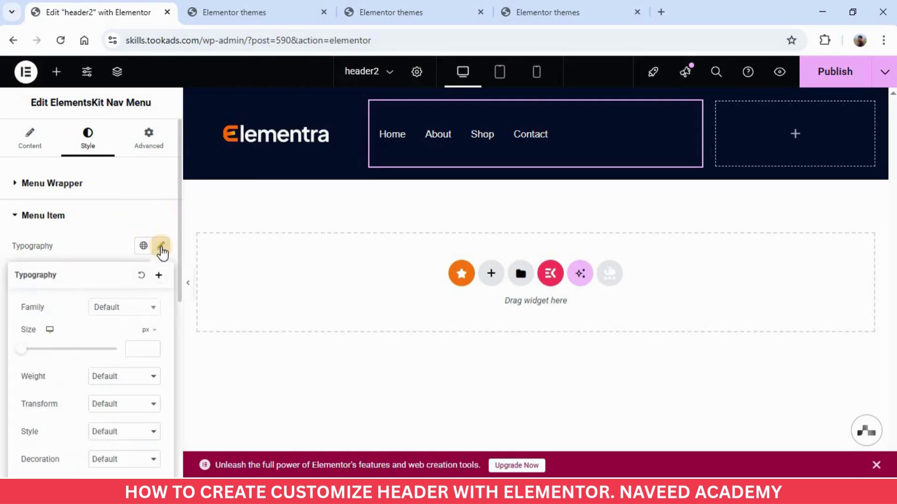
pyautogui.click(136, 351)
pyautogui.write('18')
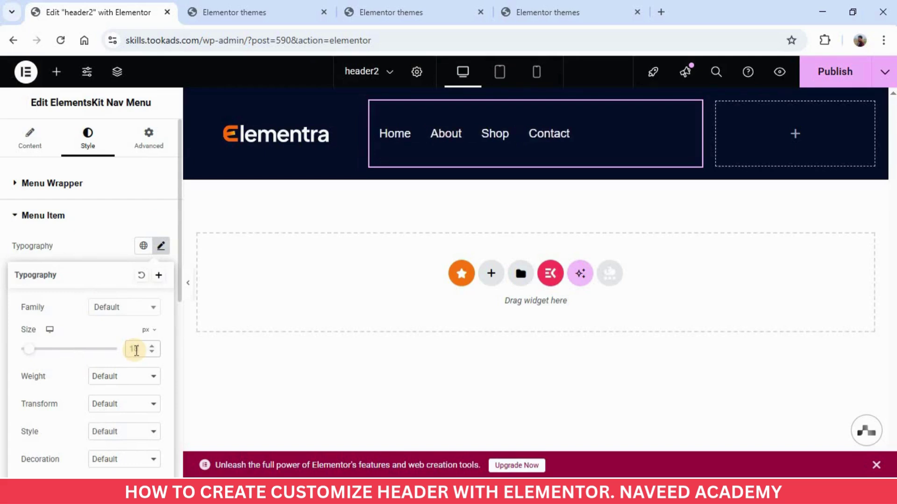
pyautogui.click(116, 379)
pyautogui.click(122, 282)
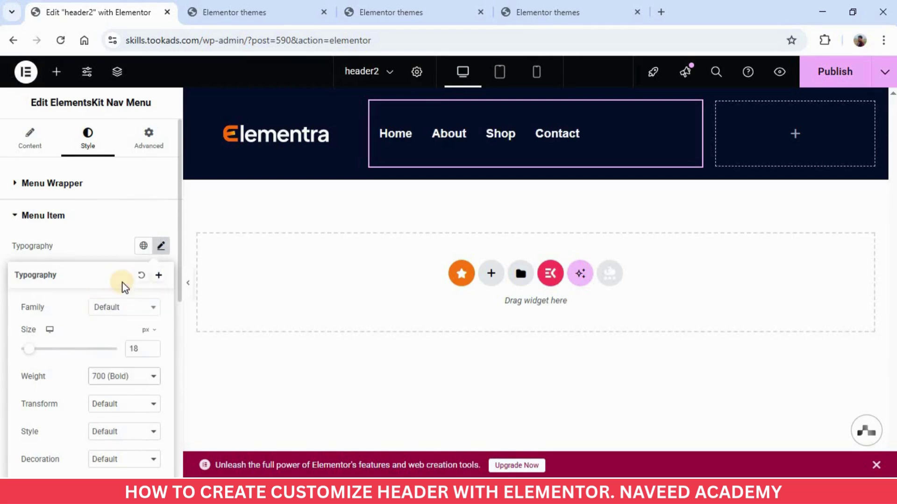
pyautogui.click(15, 216)
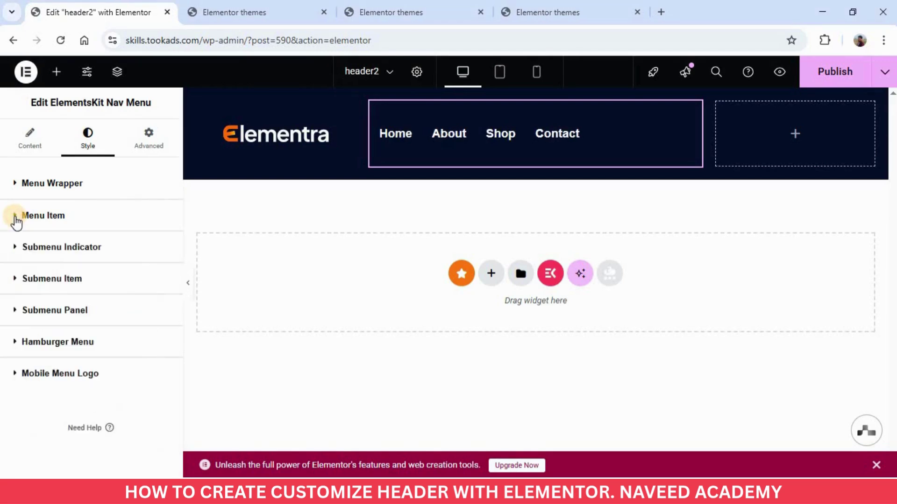
pyautogui.click(16, 218)
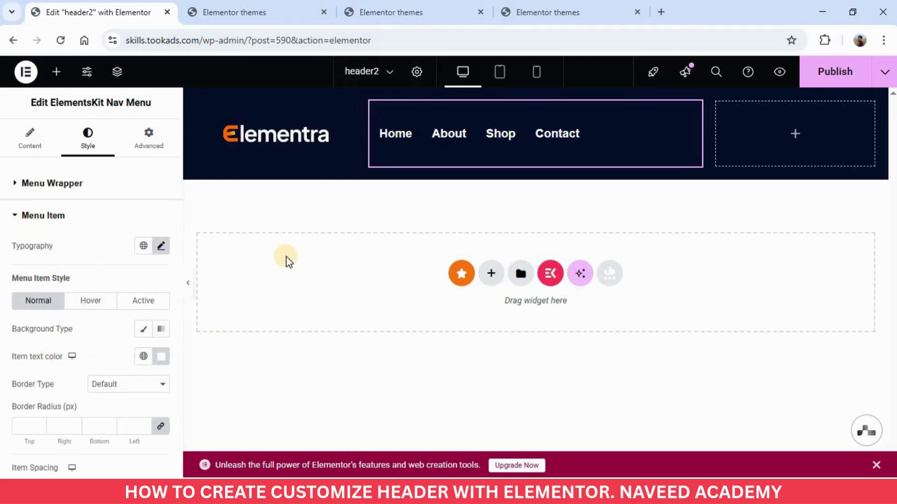
# - Check the menu hover colours on the reference header and set the nav menu's hover item text color to orange, #FF8800
pyautogui.click(428, 4)
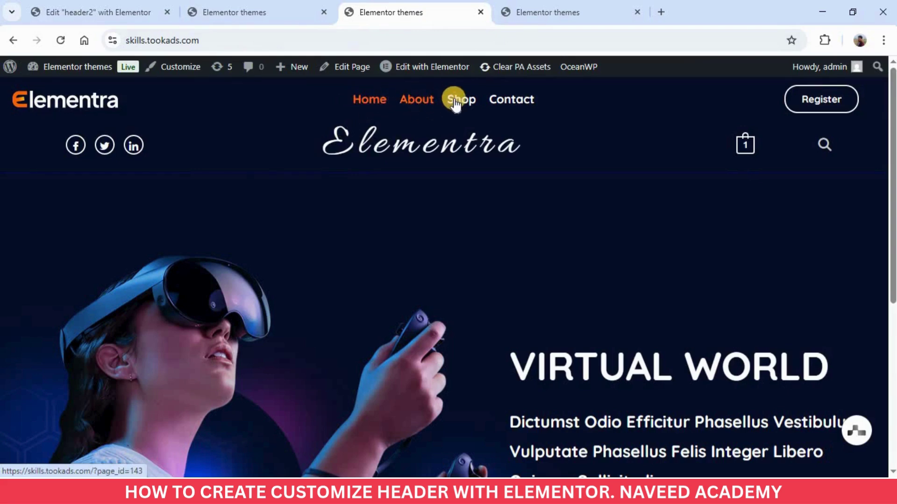
pyautogui.click(253, 11)
pyautogui.click(124, 9)
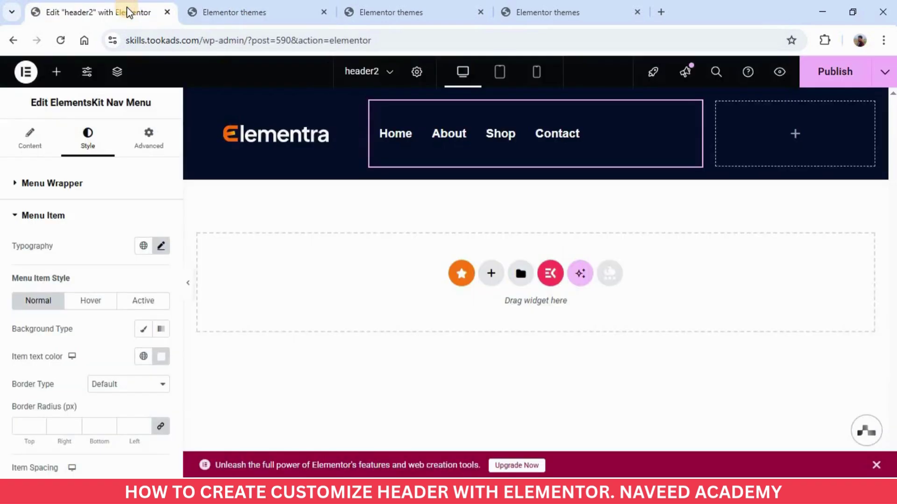
pyautogui.click(91, 301)
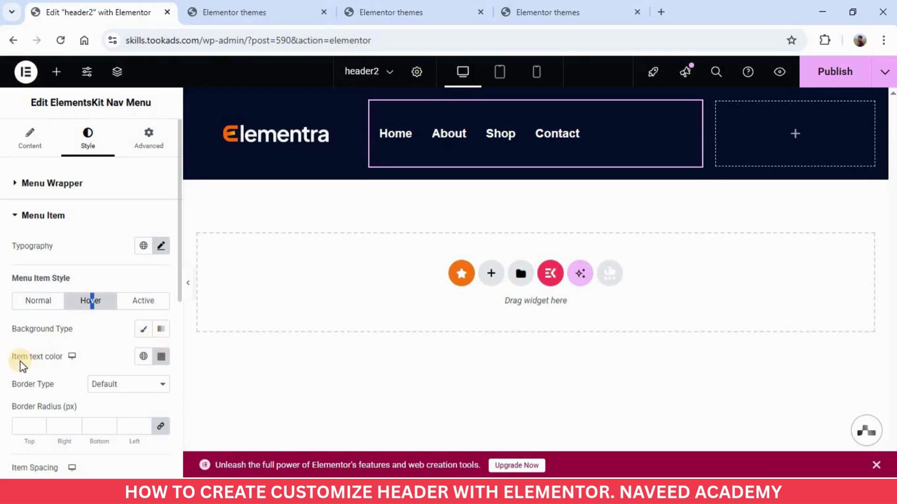
pyautogui.click(161, 357)
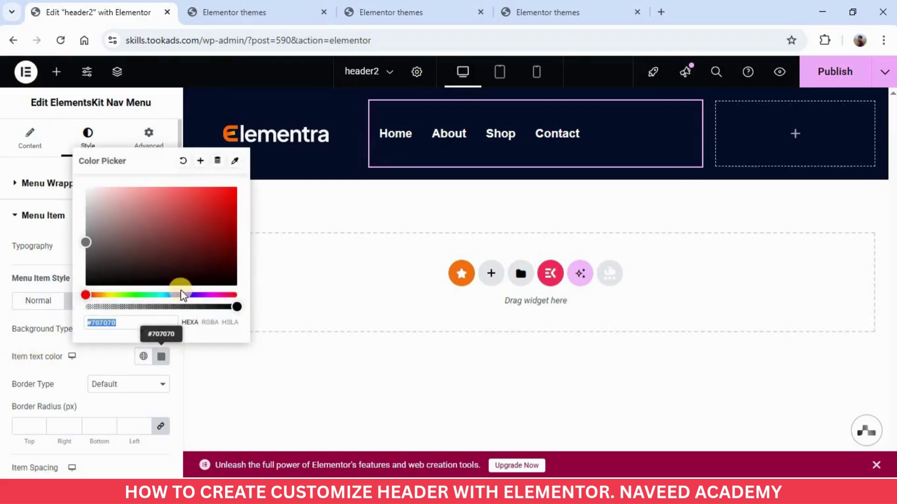
pyautogui.click(98, 295)
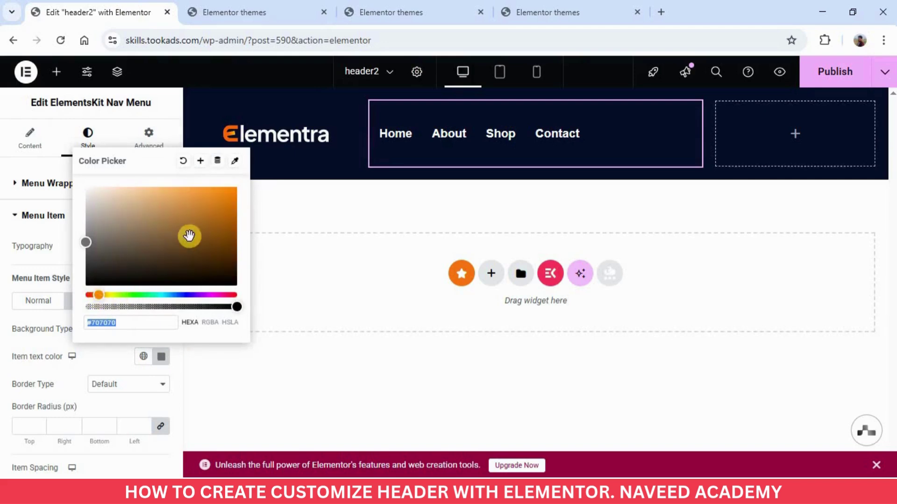
pyautogui.click(246, 179)
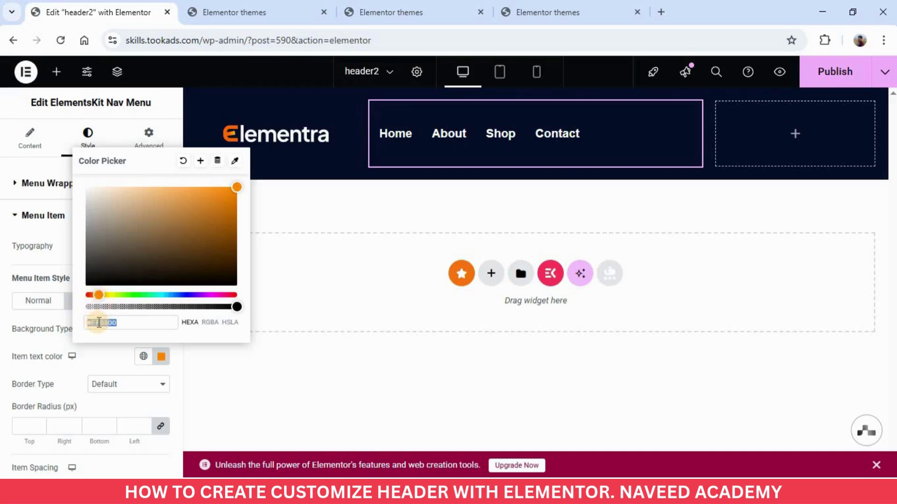
pyautogui.click(86, 372)
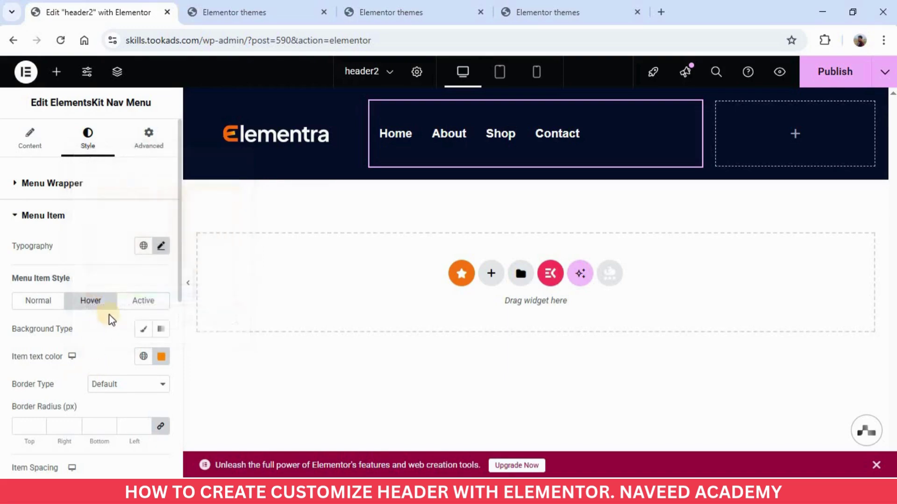
# - Set the nav menu's active item text color to the same orange, #FF8800
pyautogui.click(143, 305)
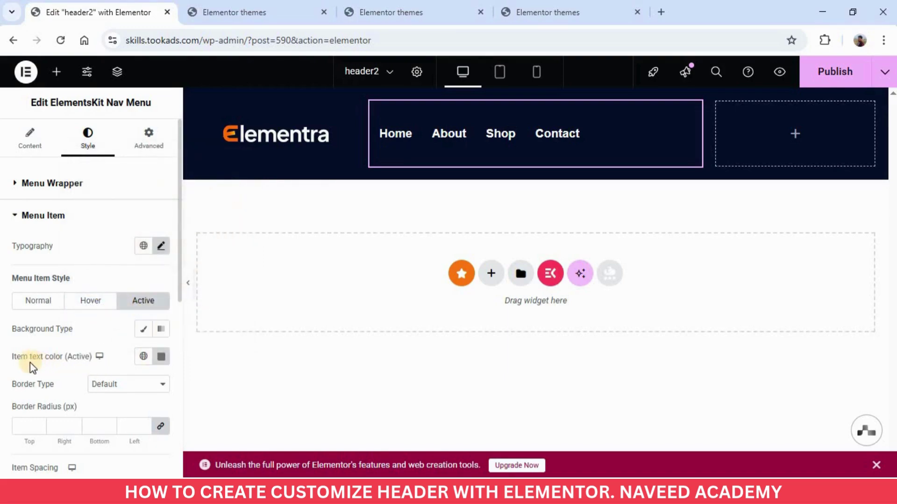
pyautogui.click(161, 358)
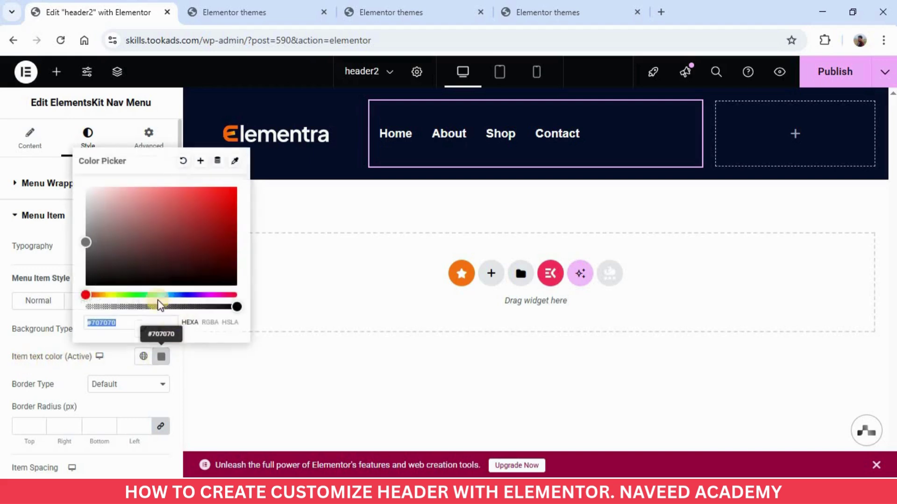
pyautogui.hotkey('ctrl', 'v')
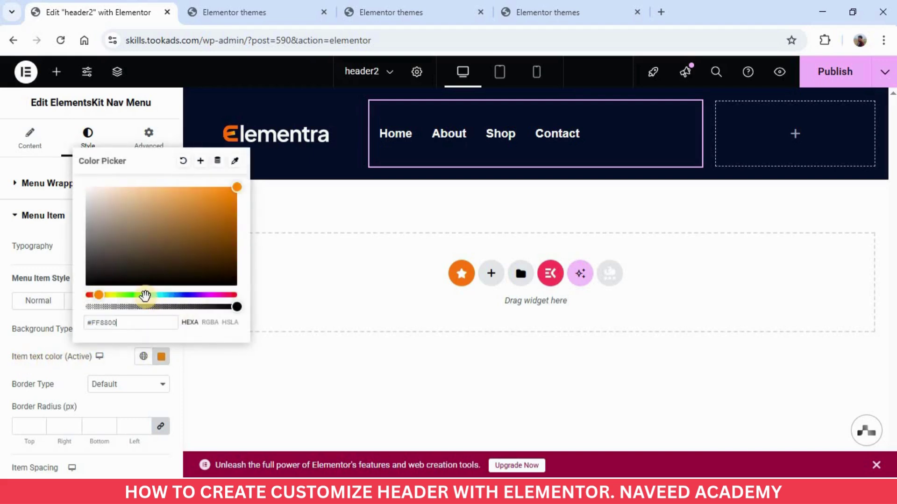
pyautogui.click(370, 231)
# - Publish the header2 template and reload the live site to view the new header
pyautogui.click(823, 72)
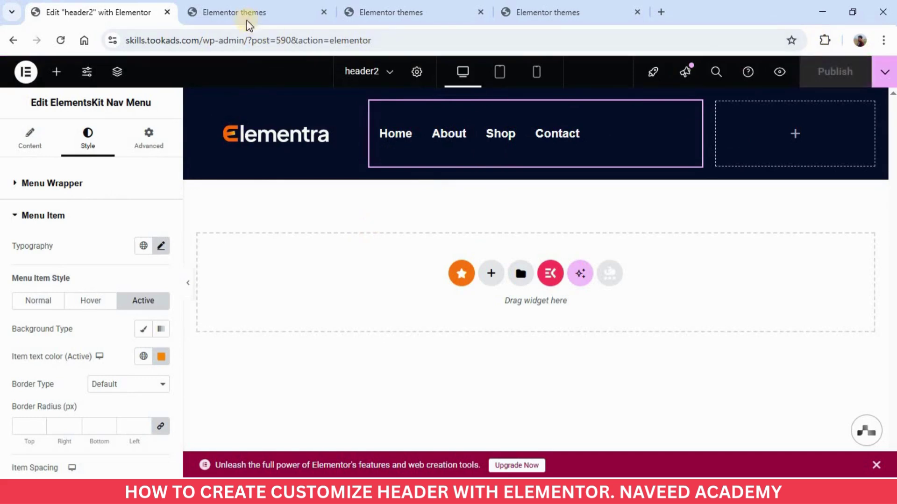
pyautogui.click(239, 9)
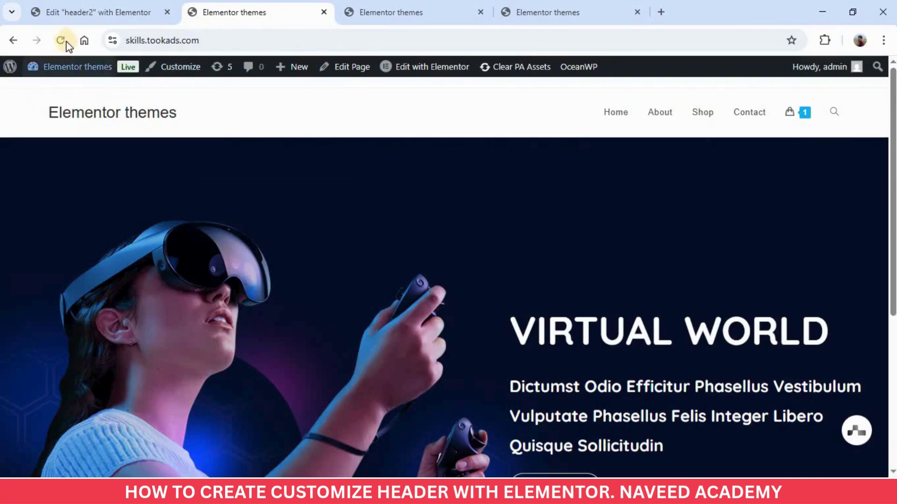
pyautogui.click(56, 42)
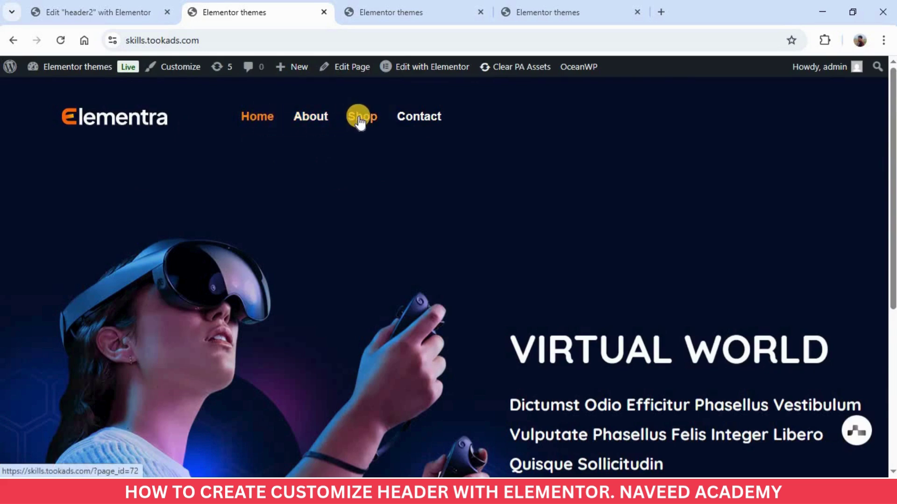
# - Compare the nav menu's position with the reference header and set the menu's Align Self to Center
pyautogui.click(427, 18)
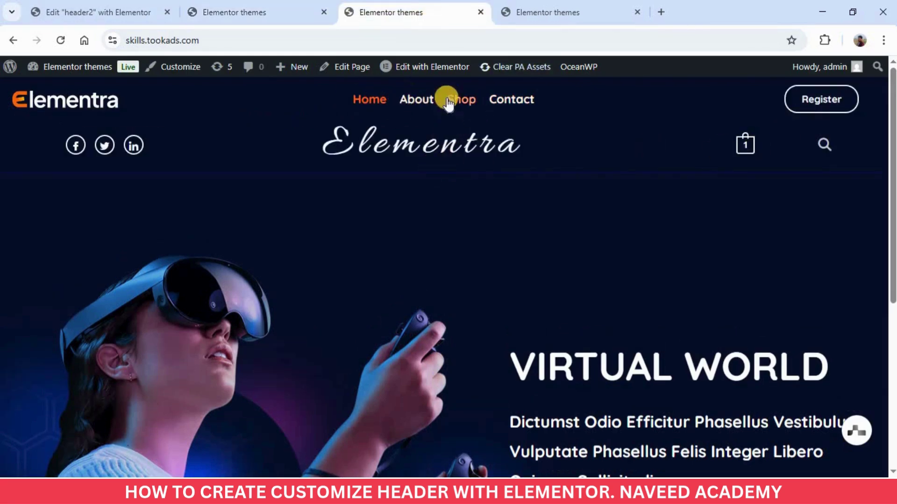
pyautogui.click(260, 17)
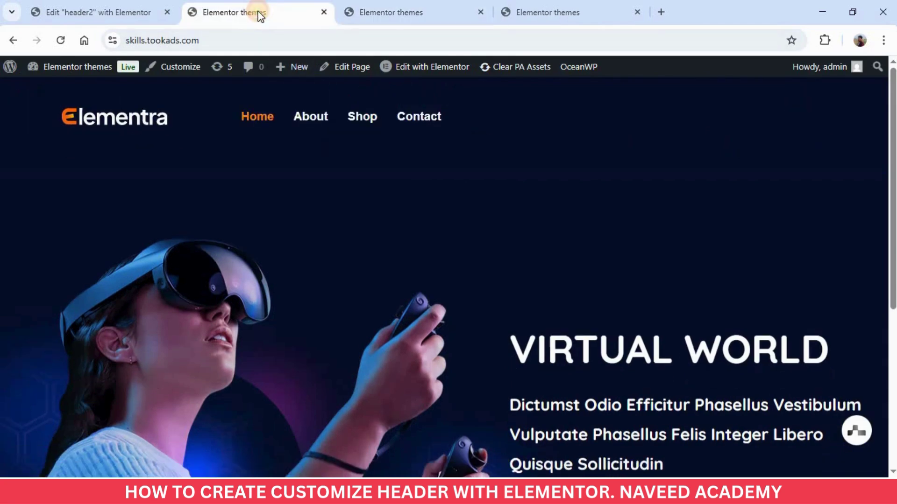
pyautogui.click(110, 14)
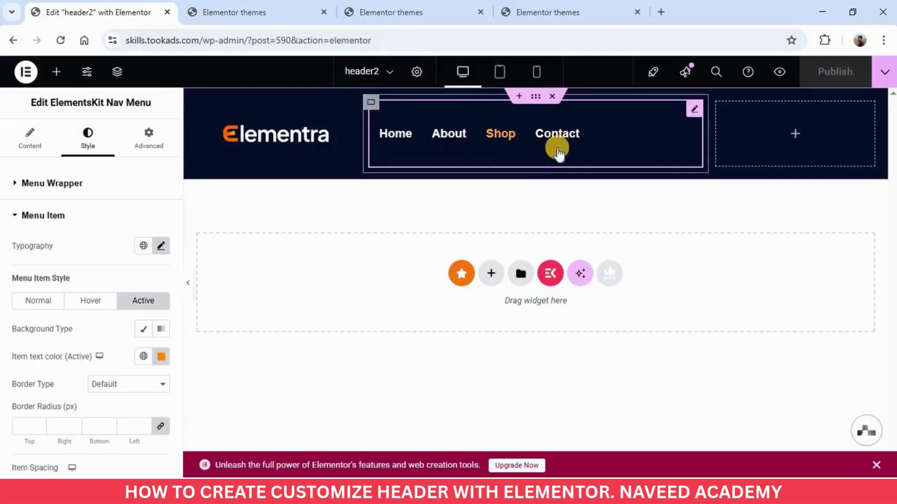
pyautogui.click(148, 137)
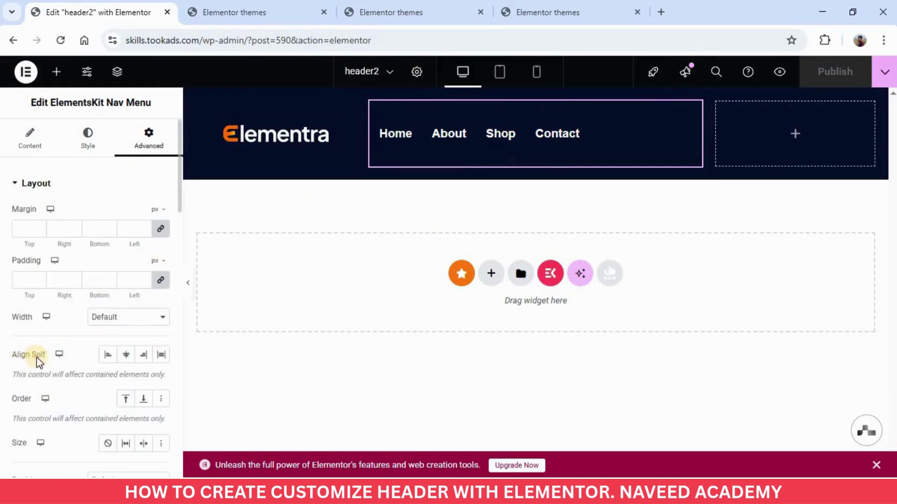
pyautogui.click(126, 356)
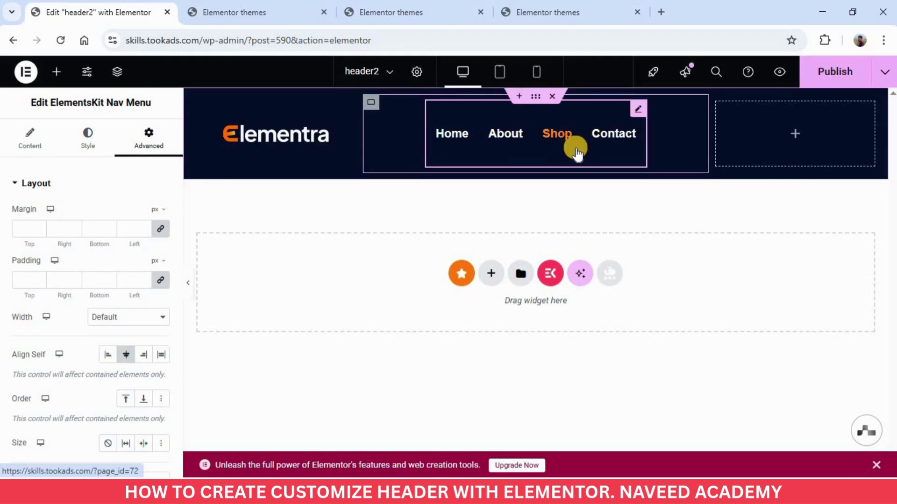
# - Add a Button widget to the empty third column of the header and set its Align Self to Center
pyautogui.click(794, 136)
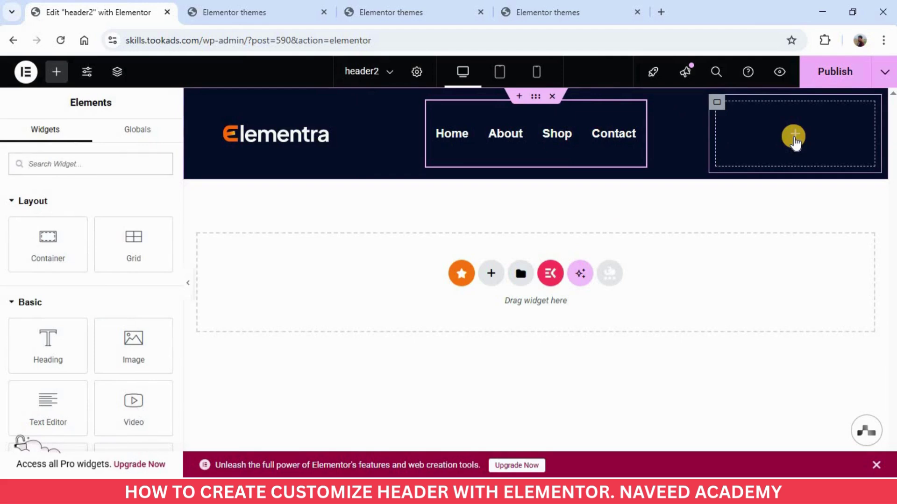
pyautogui.scroll(-2, 90, 273)
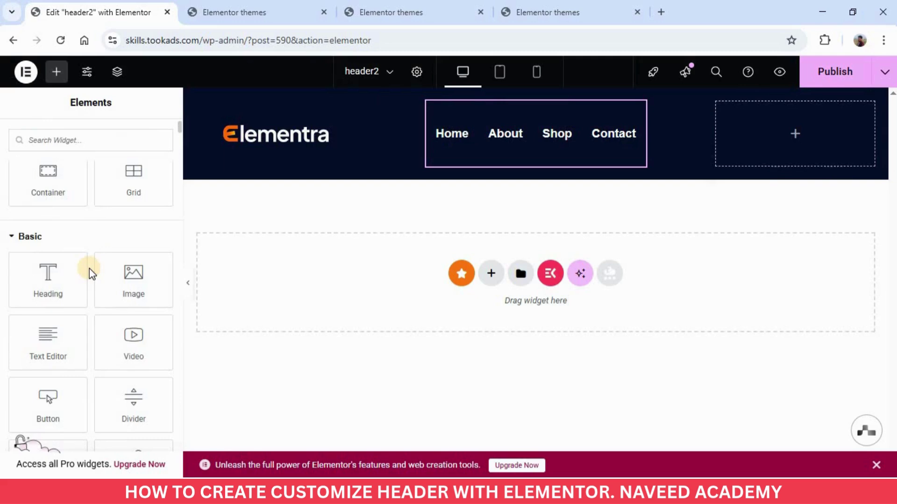
pyautogui.moveTo(46, 397); pyautogui.dragTo(786, 149)
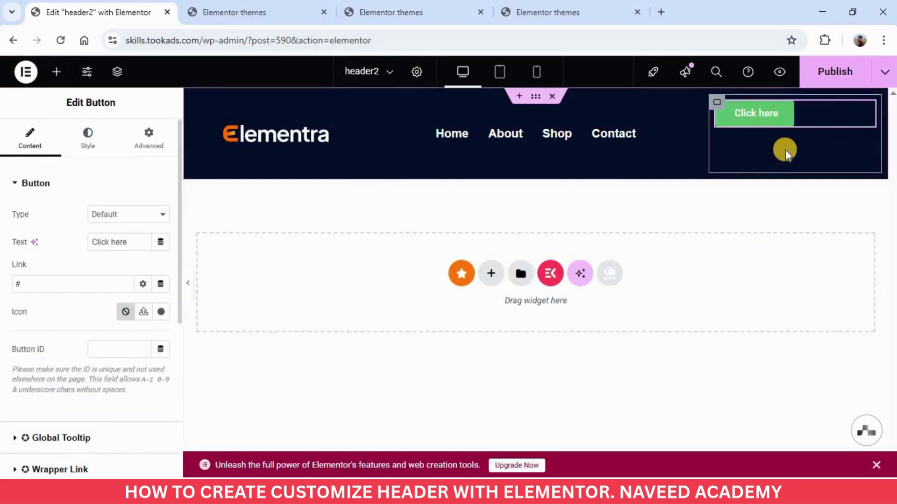
pyautogui.click(145, 139)
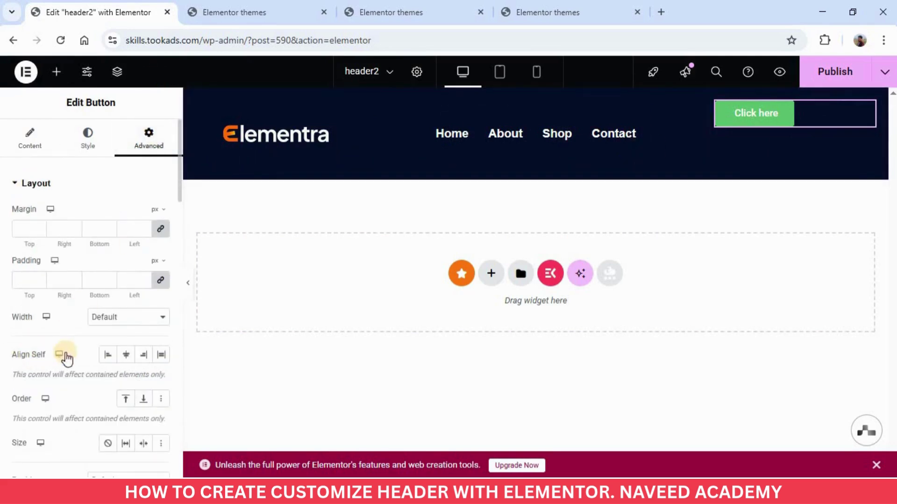
pyautogui.click(125, 355)
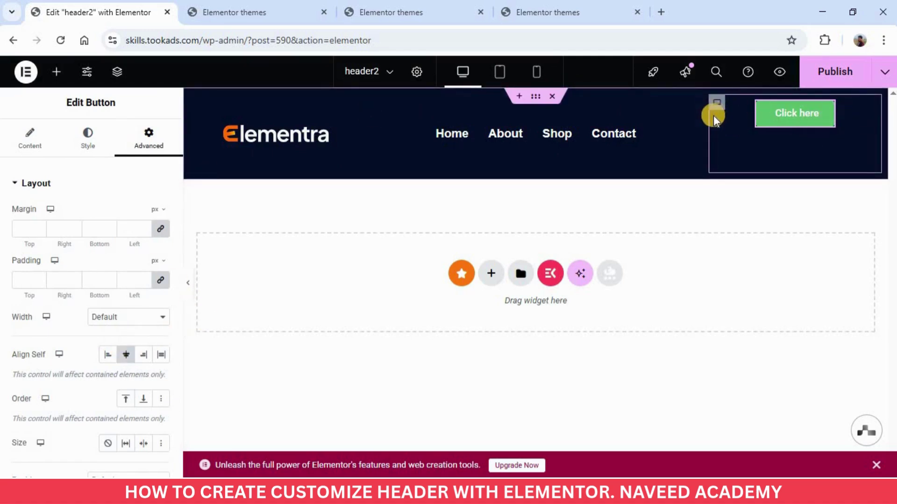
# - Vertically center the button's container in the header row by setting its Align Self to Center
pyautogui.click(718, 109)
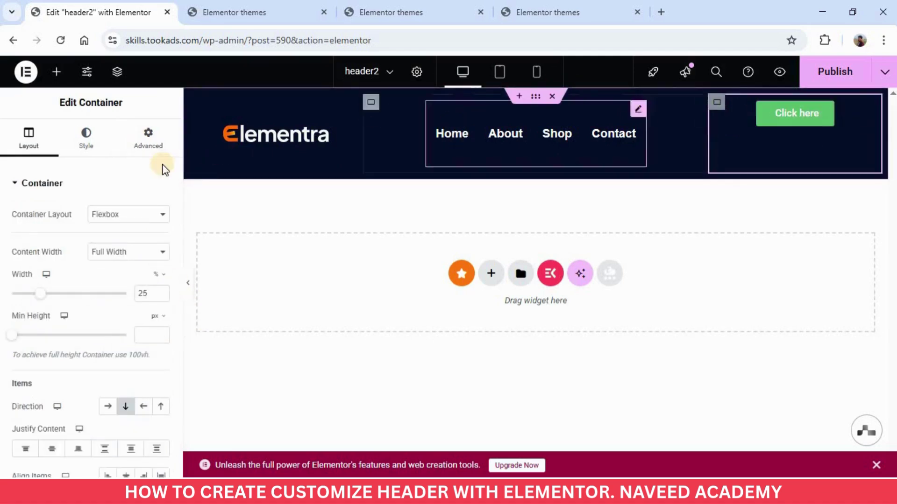
pyautogui.click(147, 140)
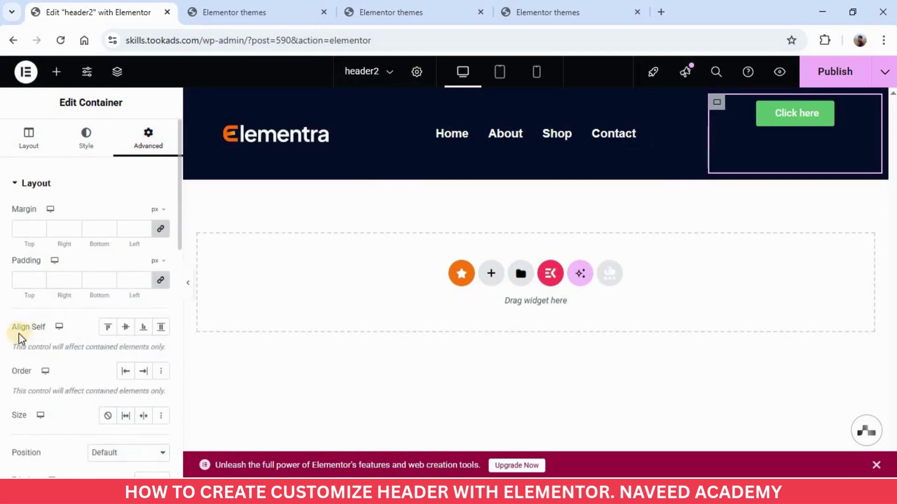
pyautogui.click(126, 327)
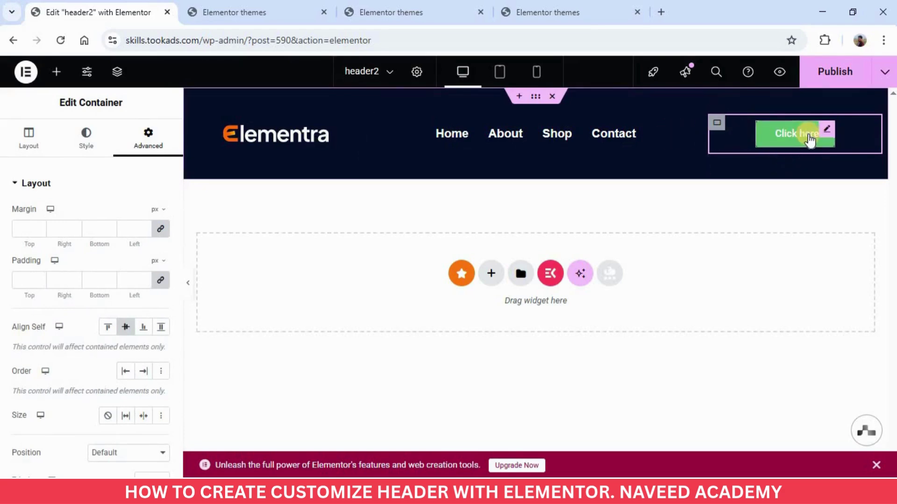
# - Make the button's normal background color fully transparent, #61CE7000
pyautogui.click(828, 133)
pyautogui.click(83, 148)
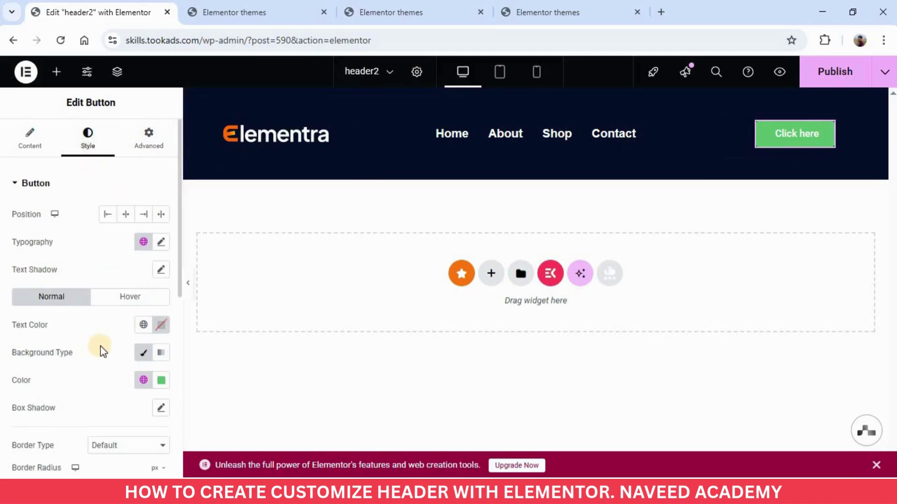
pyautogui.click(162, 380)
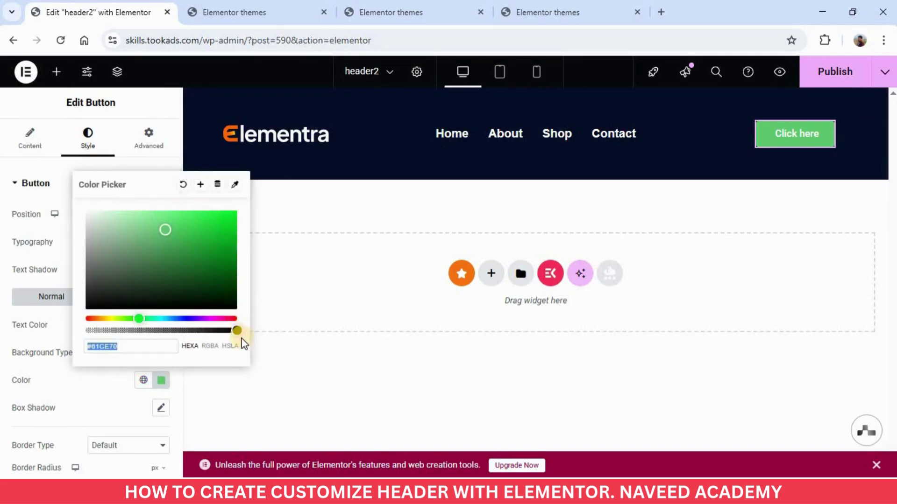
pyautogui.moveTo(237, 332); pyautogui.dragTo(70, 316)
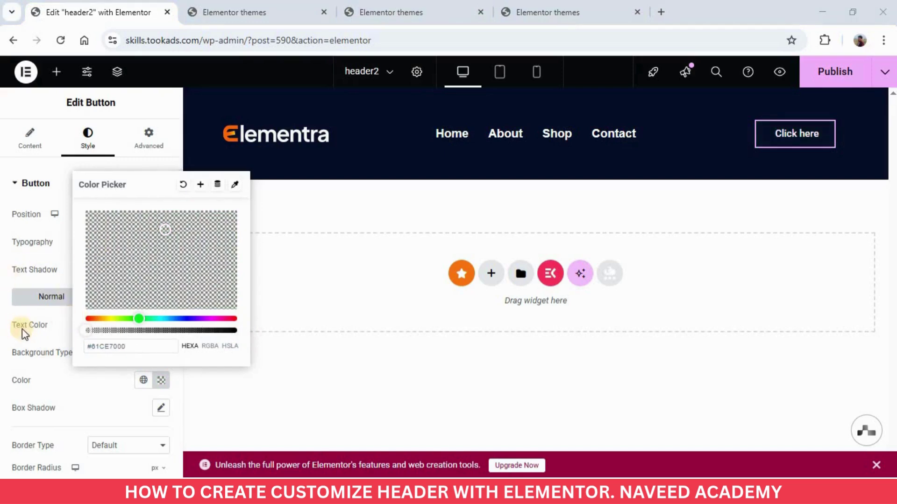
pyautogui.scroll(-3, 21, 328)
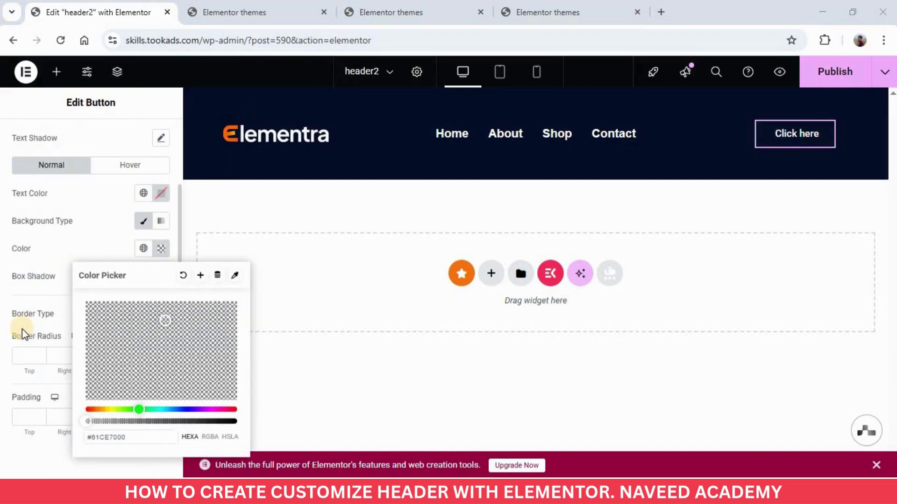
pyautogui.click(12, 254)
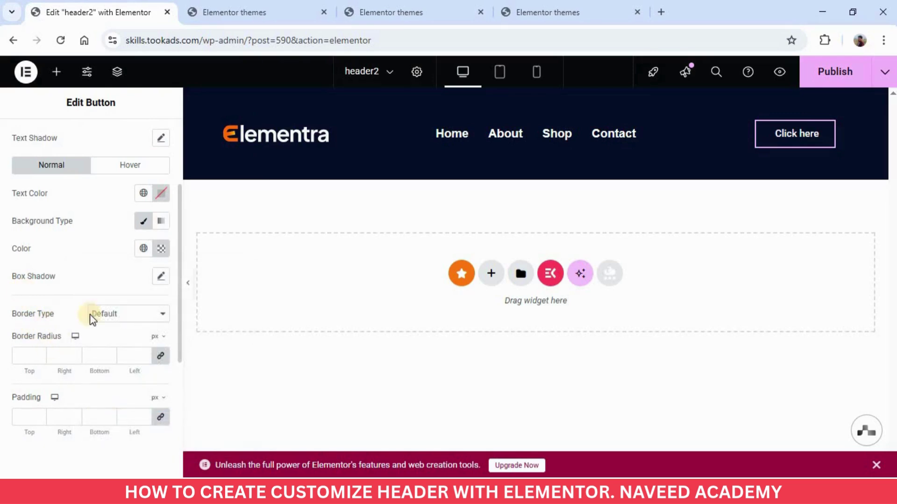
# - Give the button a Solid border 2 px wide in white, #FFFFFF, with a 25 px border radius on all sides
pyautogui.click(113, 318)
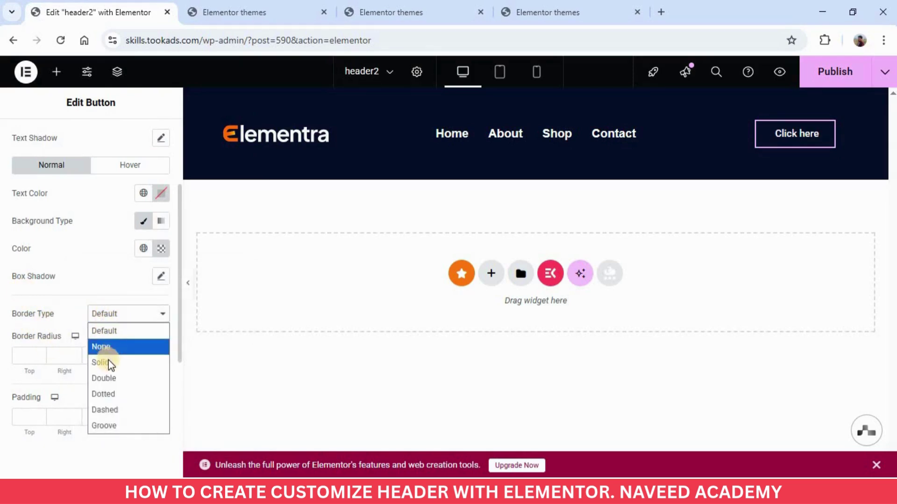
pyautogui.click(108, 363)
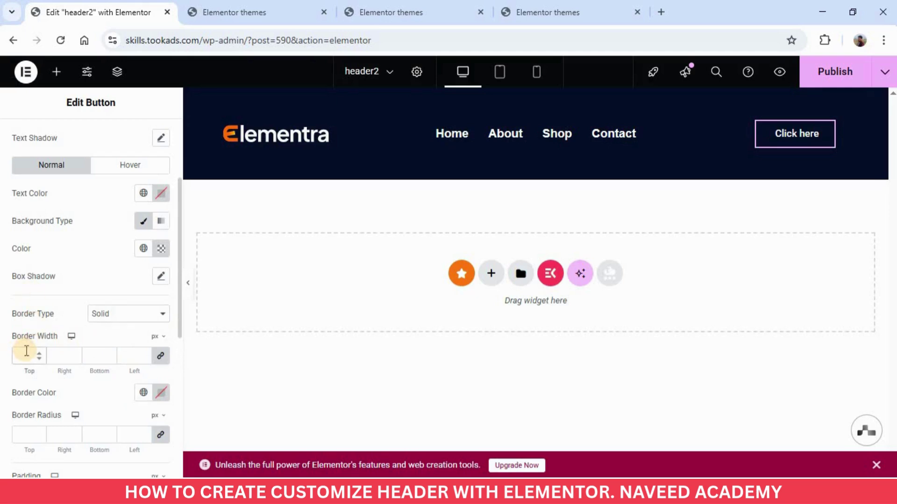
pyautogui.write('2')
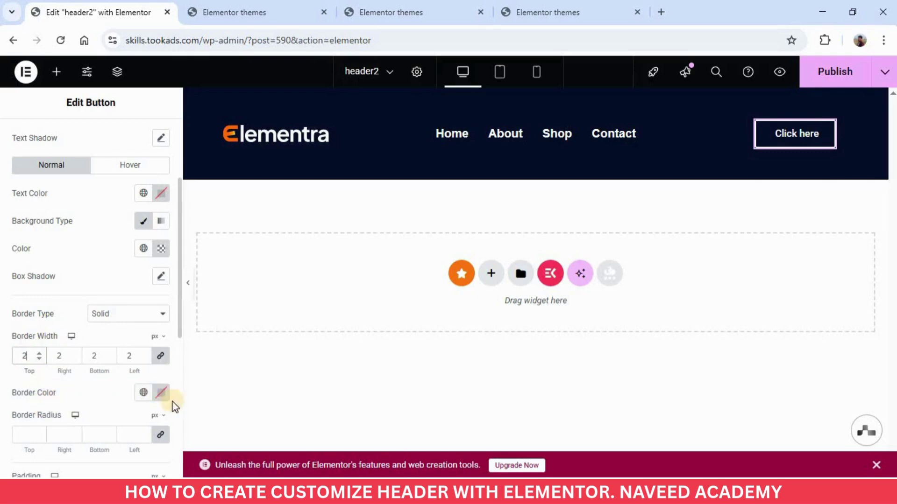
pyautogui.click(161, 396)
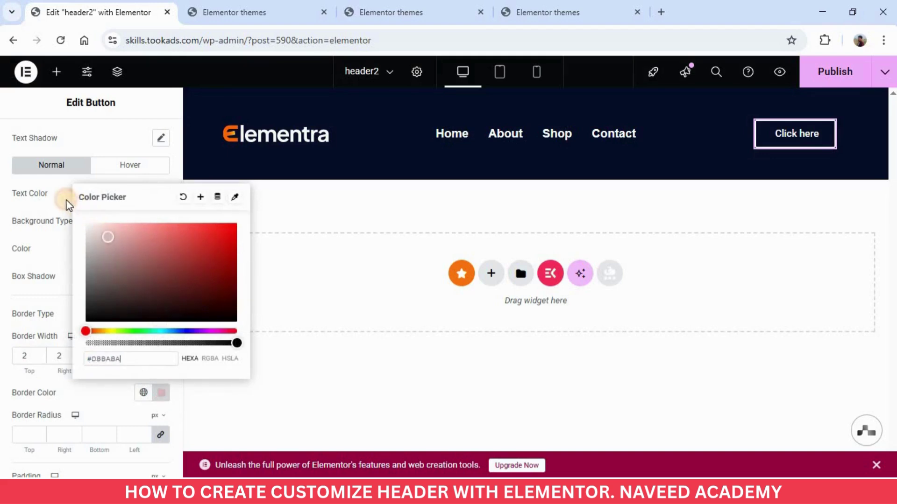
pyautogui.click(29, 433)
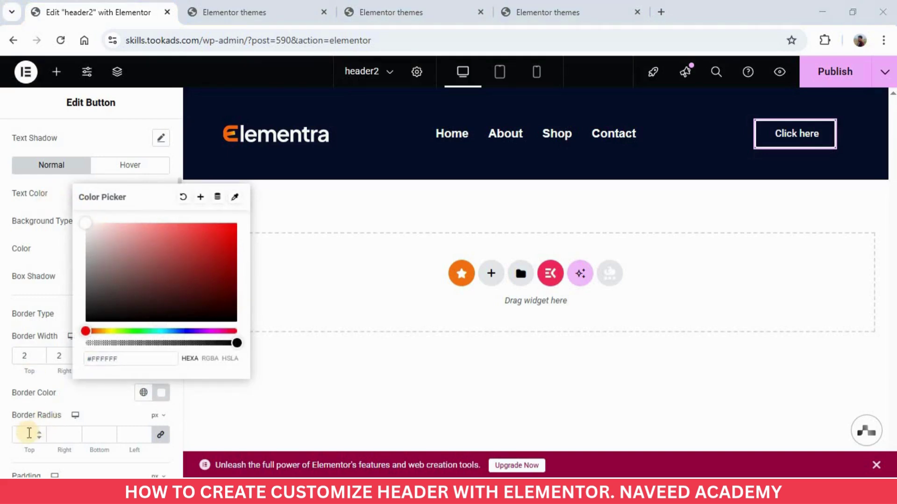
pyautogui.write('25')
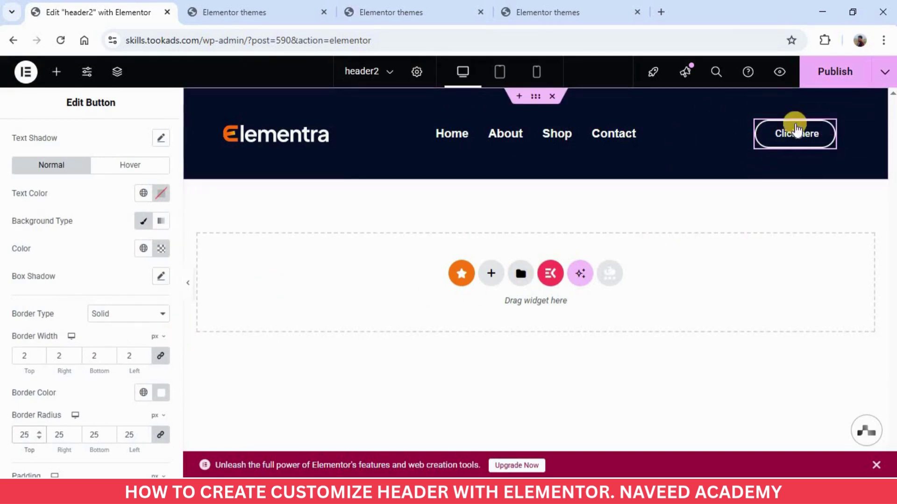
# - Publish the header2 template and reload the live site to check the centered menu and outlined button
pyautogui.click(822, 69)
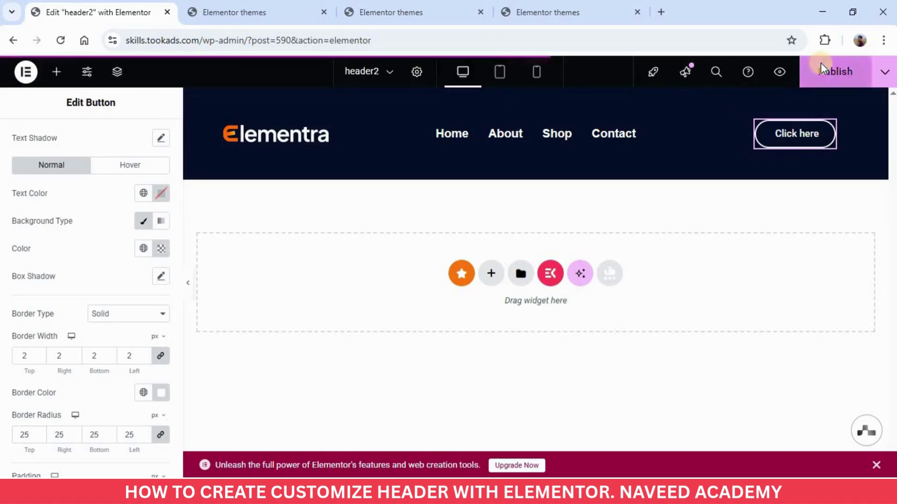
pyautogui.click(256, 12)
pyautogui.click(65, 43)
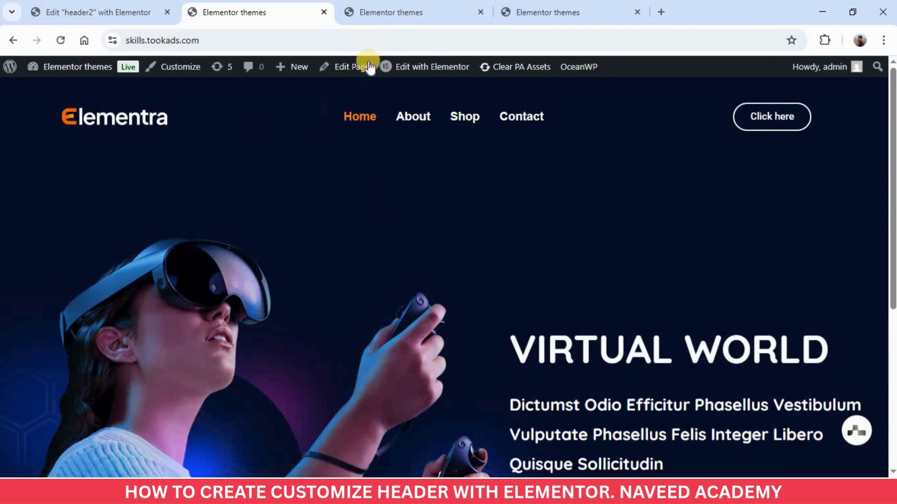
# - Check the reference header's second row, then add a three-column flexbox container with a wide middle column below the header and set it to Full Width
pyautogui.click(396, 7)
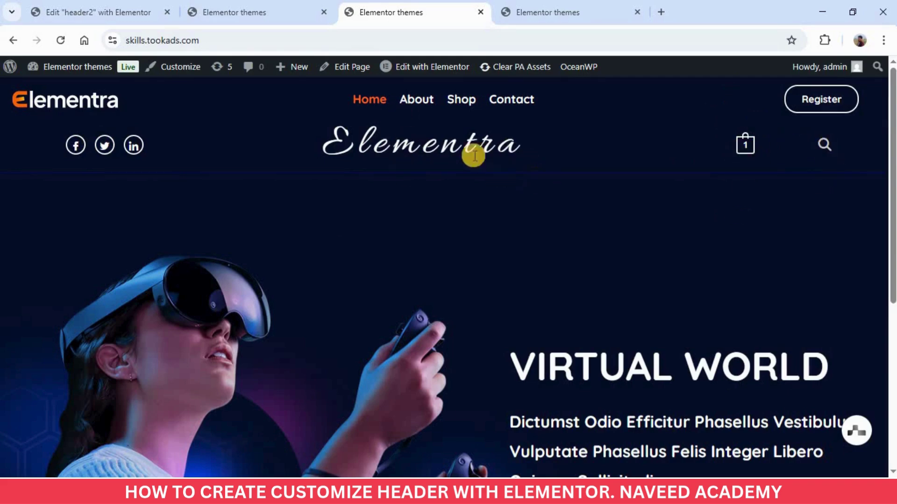
pyautogui.click(100, 11)
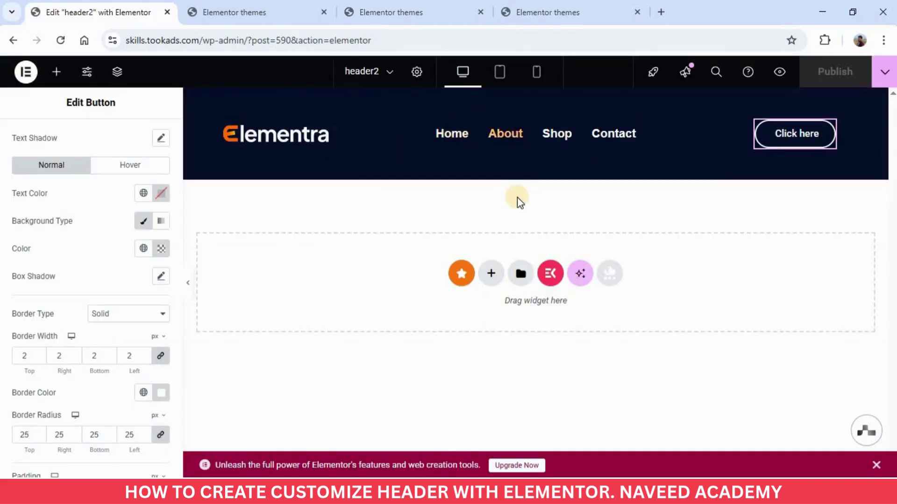
pyautogui.click(491, 275)
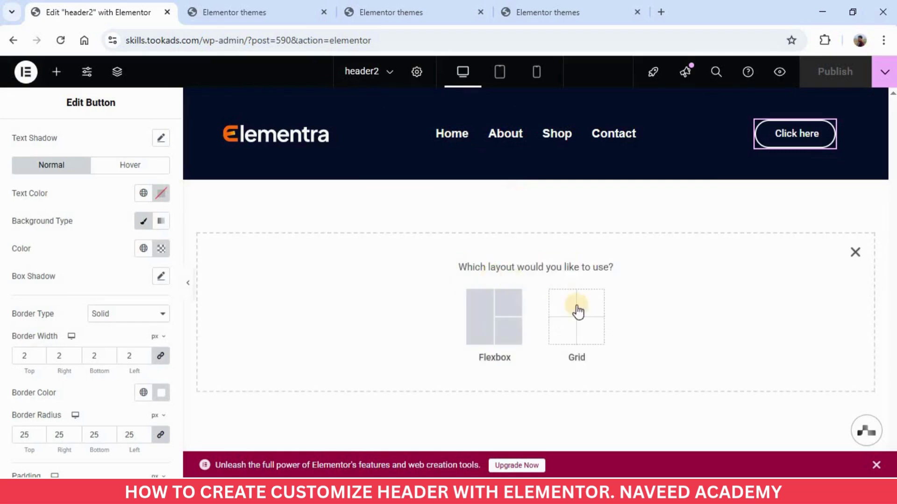
pyautogui.click(494, 308)
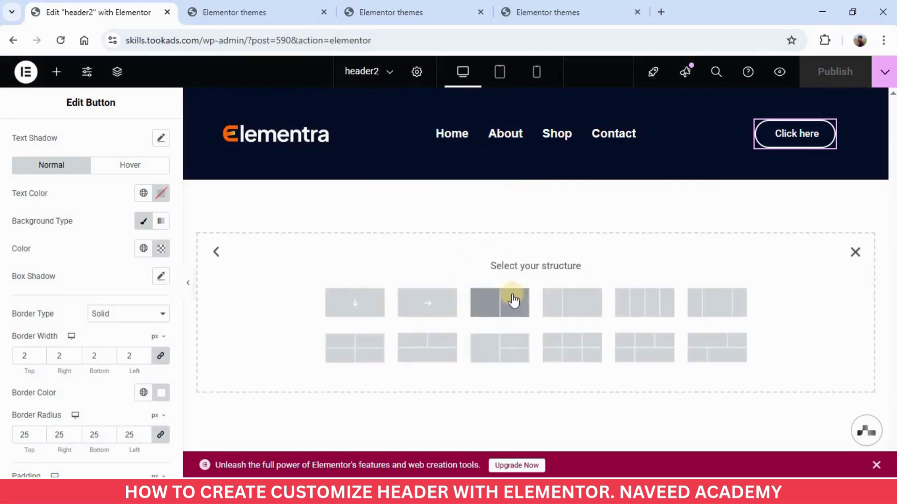
pyautogui.click(722, 308)
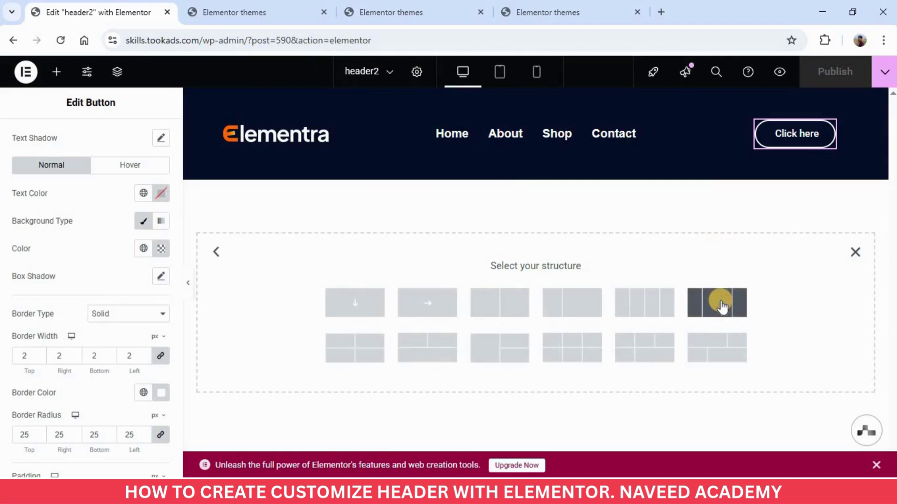
pyautogui.click(96, 252)
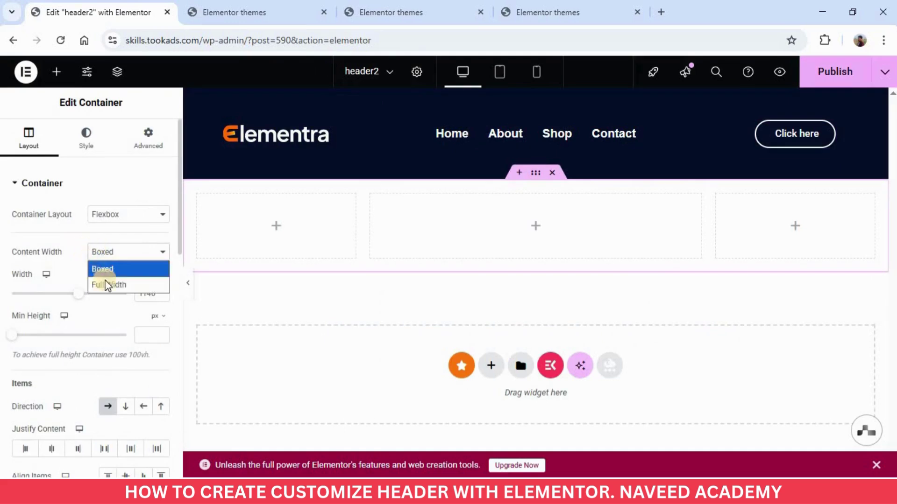
pyautogui.click(106, 286)
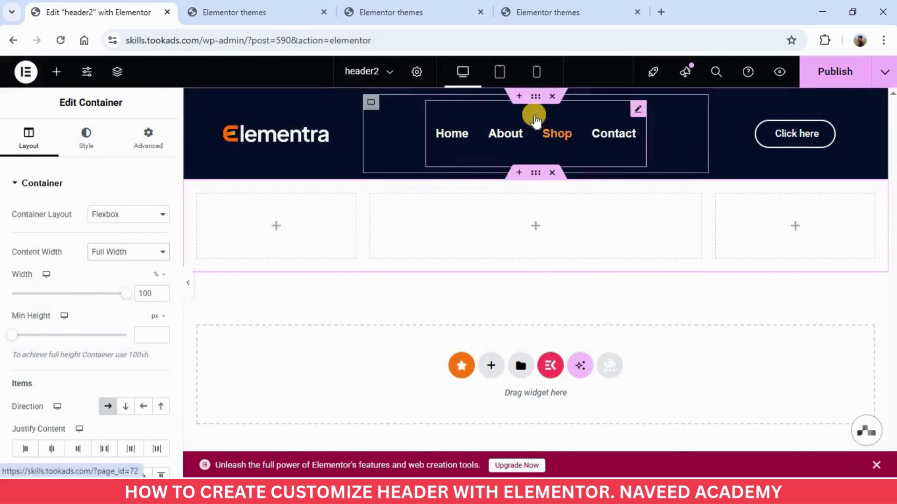
# - Copy the top header row's background color and apply it, #081029, as the second-row container's classic background color
pyautogui.click(536, 98)
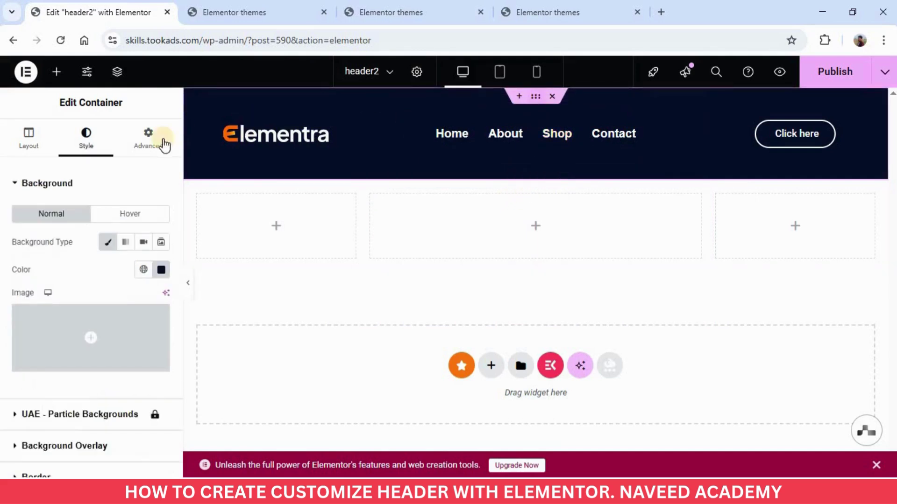
pyautogui.click(160, 272)
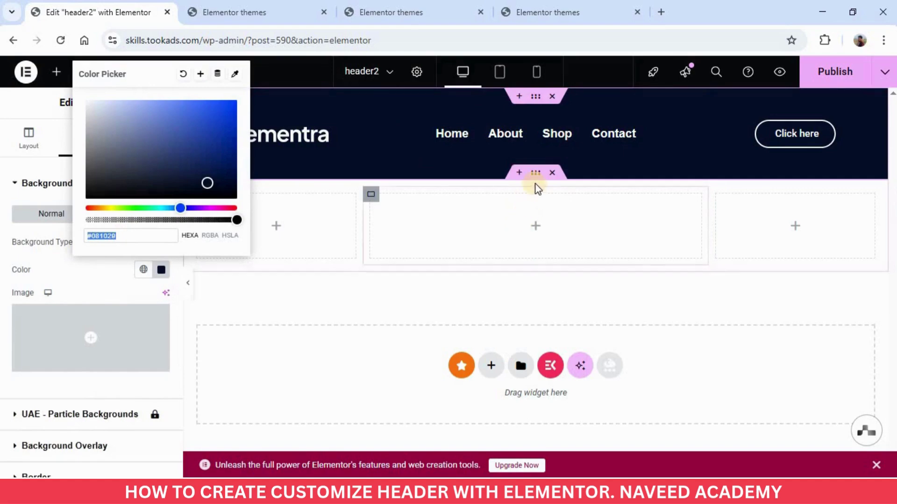
pyautogui.click(536, 173)
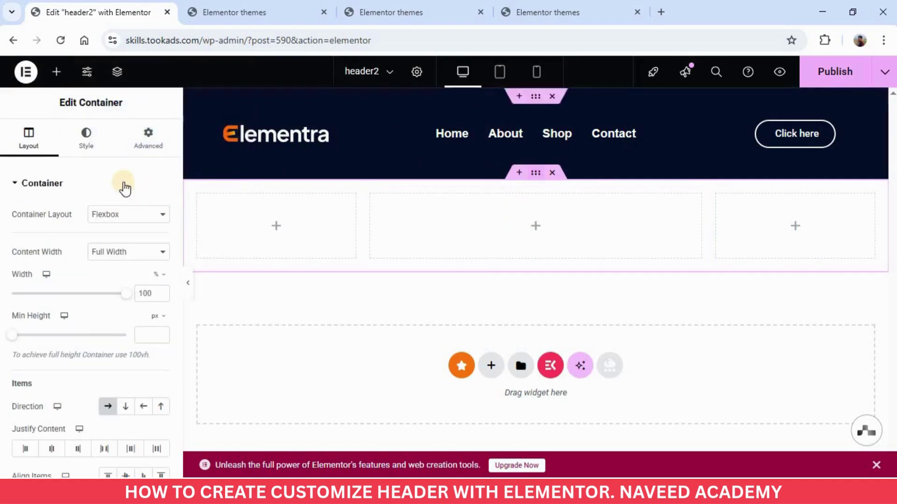
pyautogui.click(89, 143)
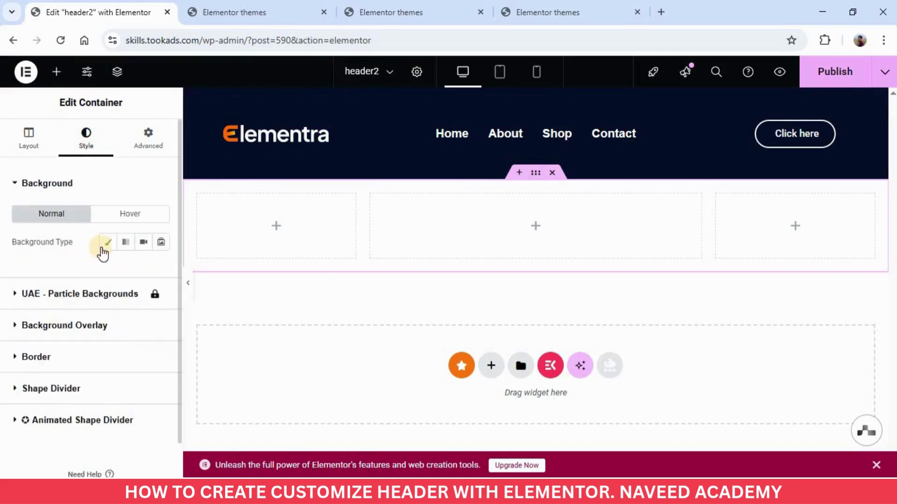
pyautogui.click(102, 244)
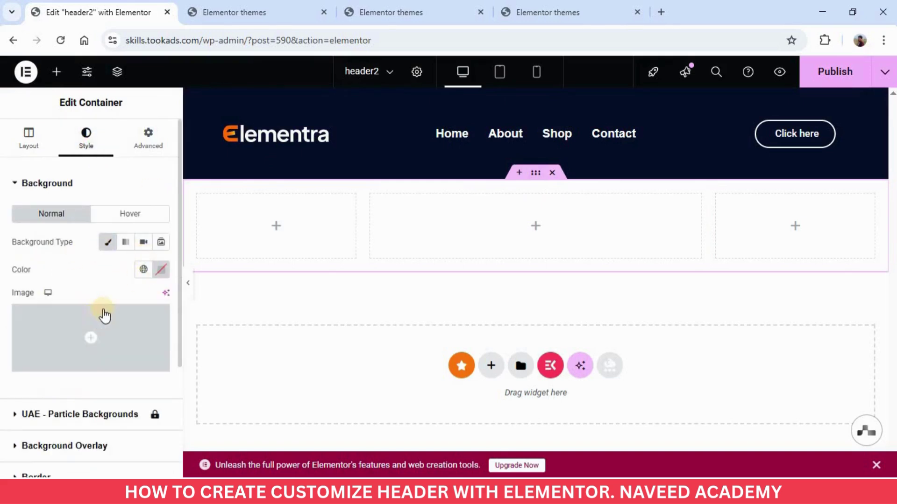
pyautogui.click(162, 271)
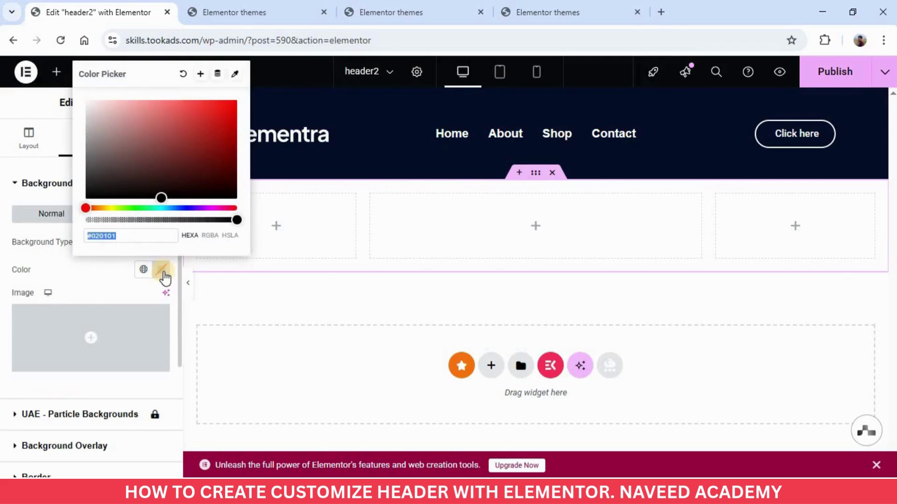
pyautogui.write('#081029')
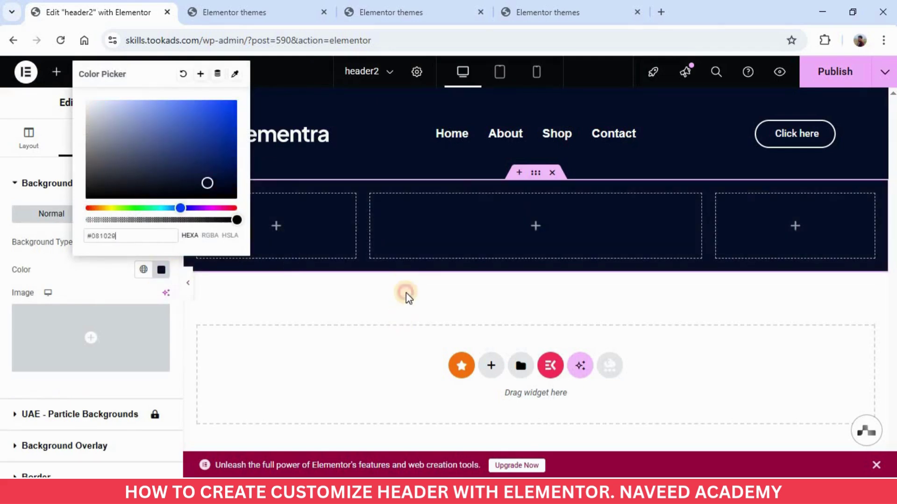
pyautogui.click(406, 292)
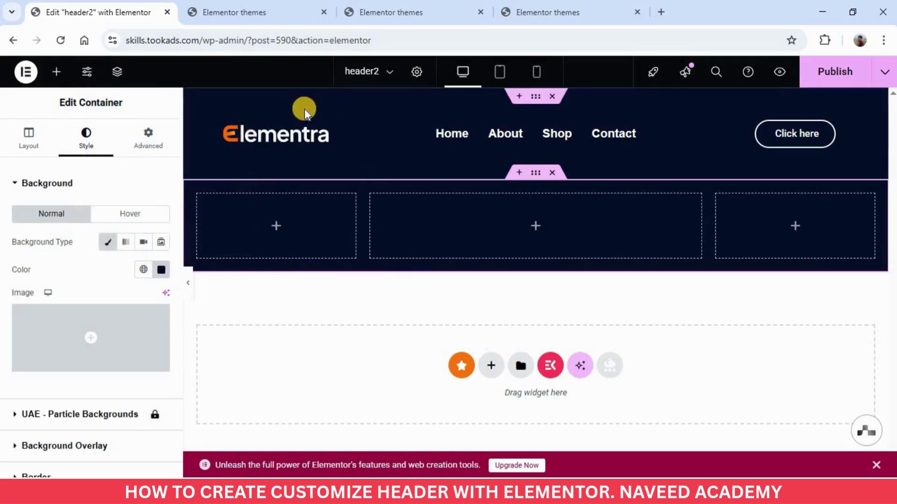
# - Add the ElementsKit Social Icons widget to the second row's left column and set that column's Align Self to center
pyautogui.click(276, 227)
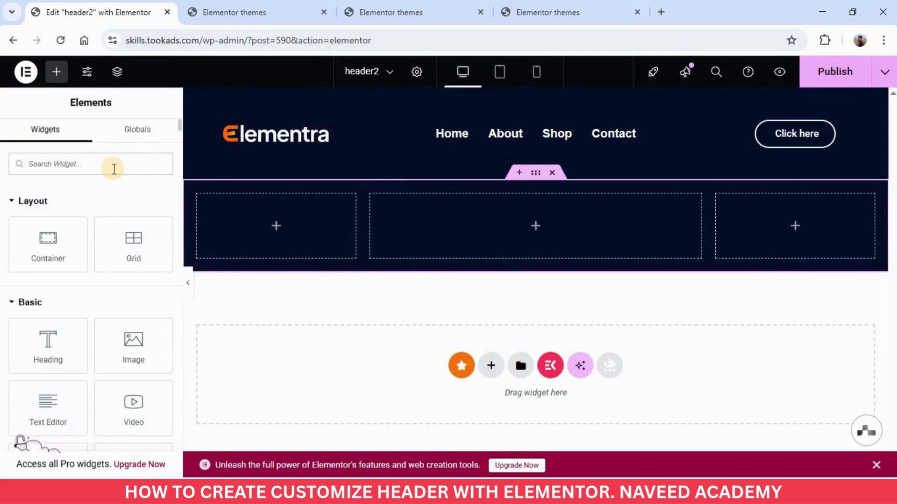
pyautogui.write('socia')
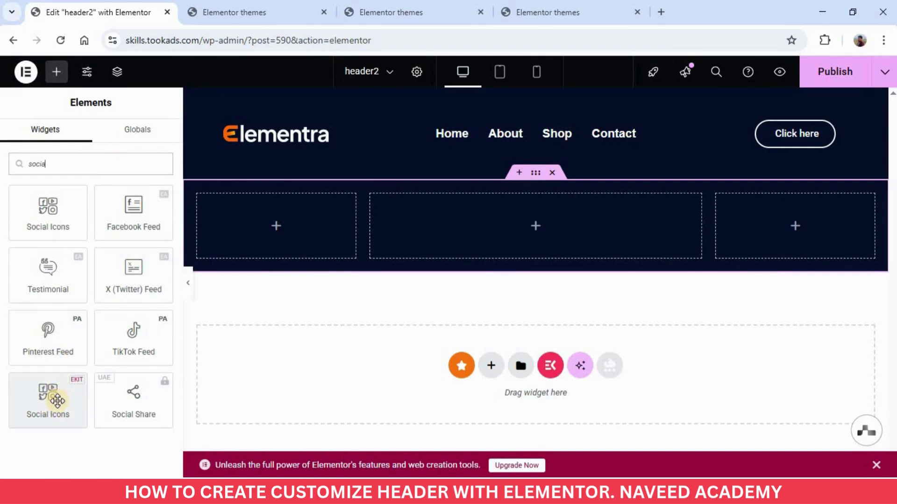
pyautogui.moveTo(57, 400); pyautogui.dragTo(282, 237)
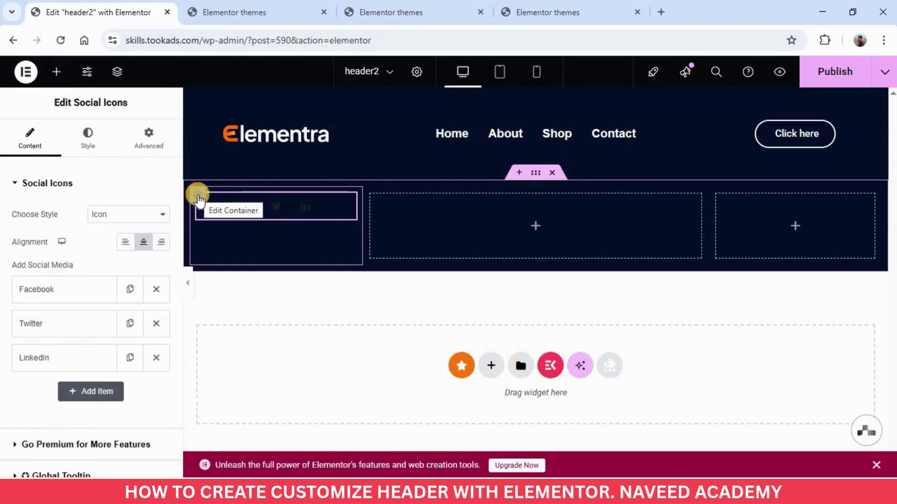
pyautogui.click(196, 195)
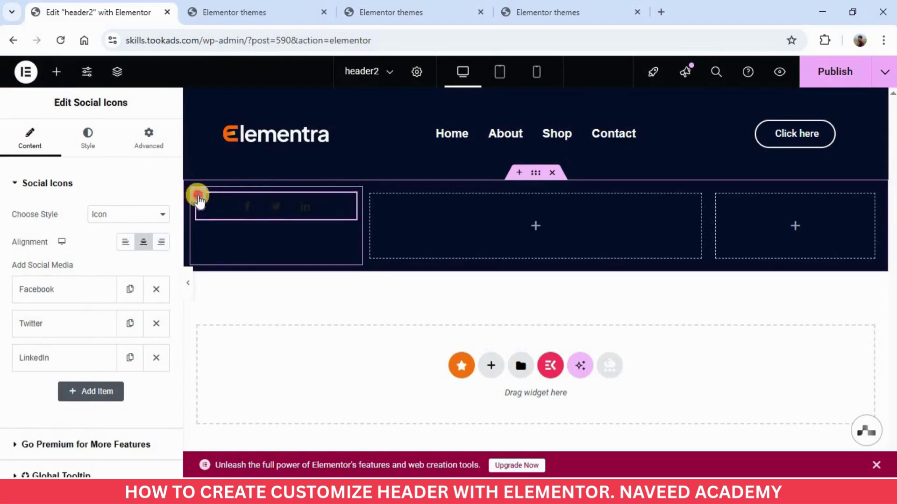
pyautogui.click(155, 148)
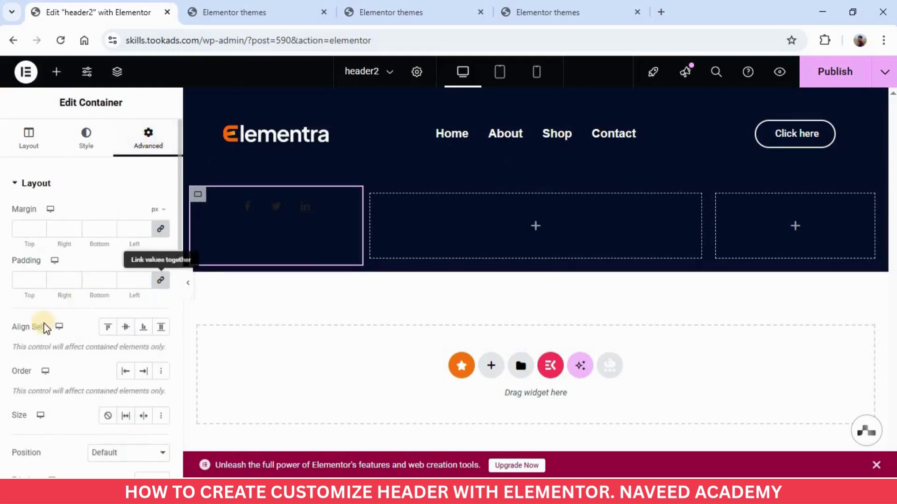
pyautogui.click(125, 327)
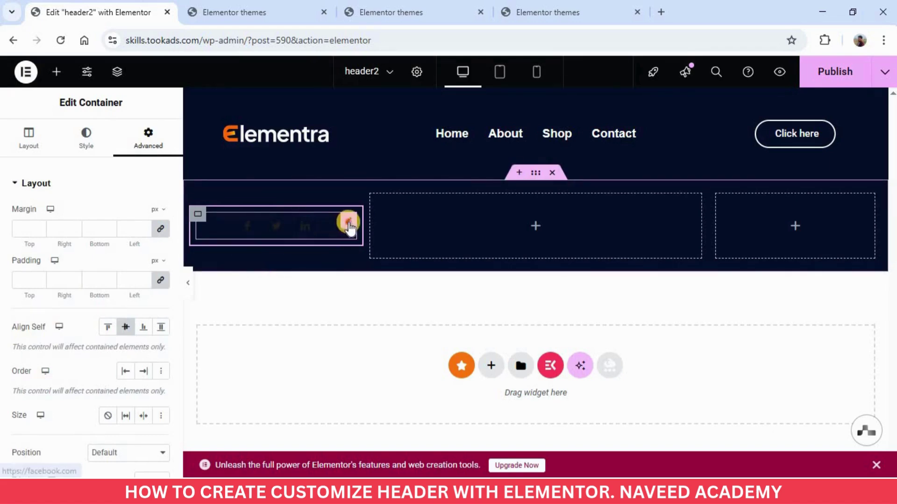
# - Set the normal color of the Facebook item in the Social Icons widget to white
pyautogui.click(346, 222)
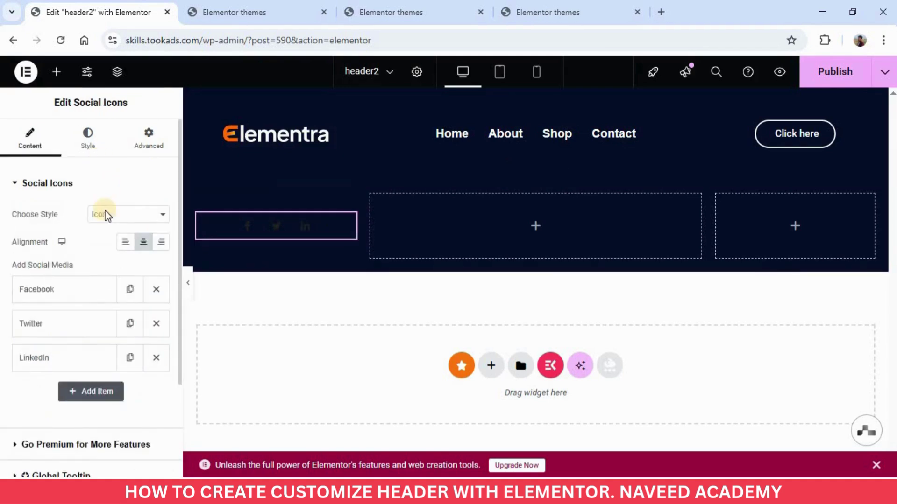
pyautogui.click(69, 290)
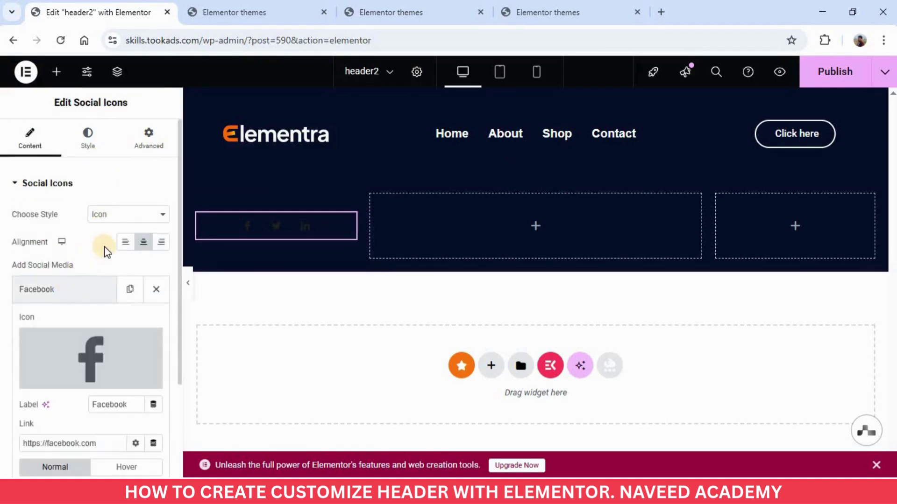
pyautogui.scroll(-3, 104, 254)
pyautogui.click(56, 361)
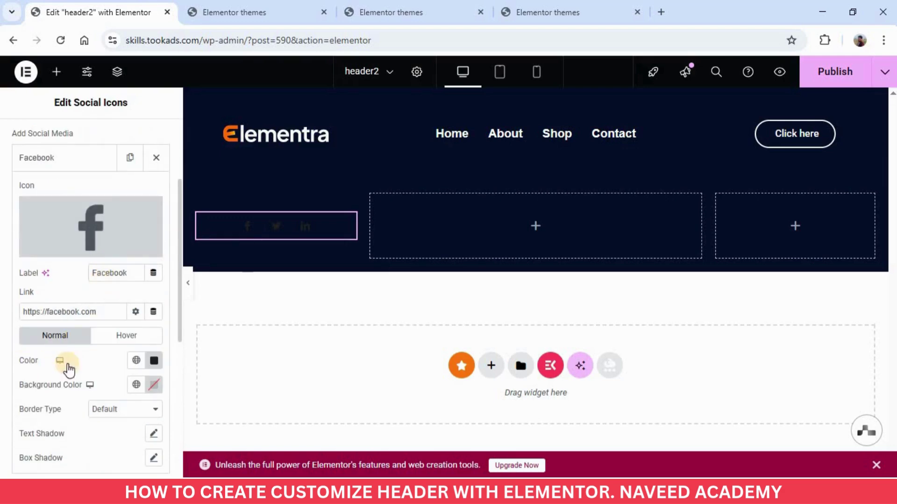
pyautogui.click(153, 361)
pyautogui.moveTo(128, 234); pyautogui.dragTo(29, 164)
pyautogui.click(29, 165)
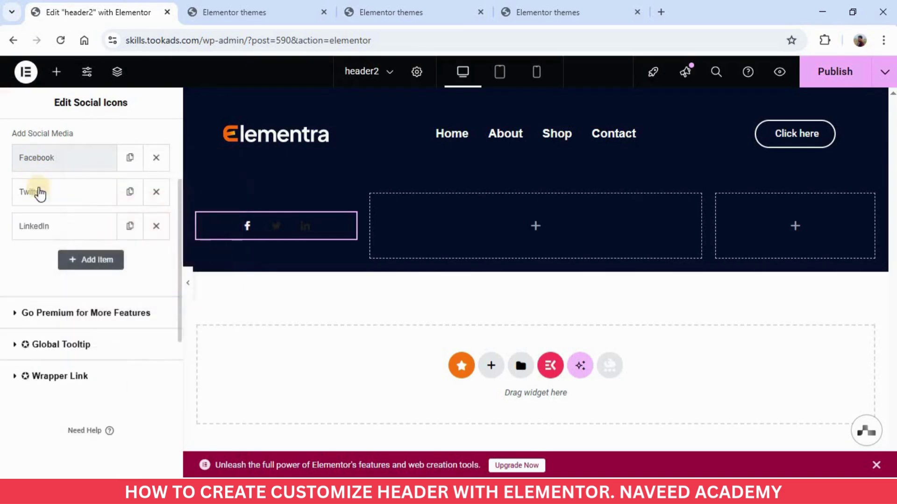
# - Set the Twitter item's normal icon color to white in the Social Icons widget
pyautogui.click(49, 196)
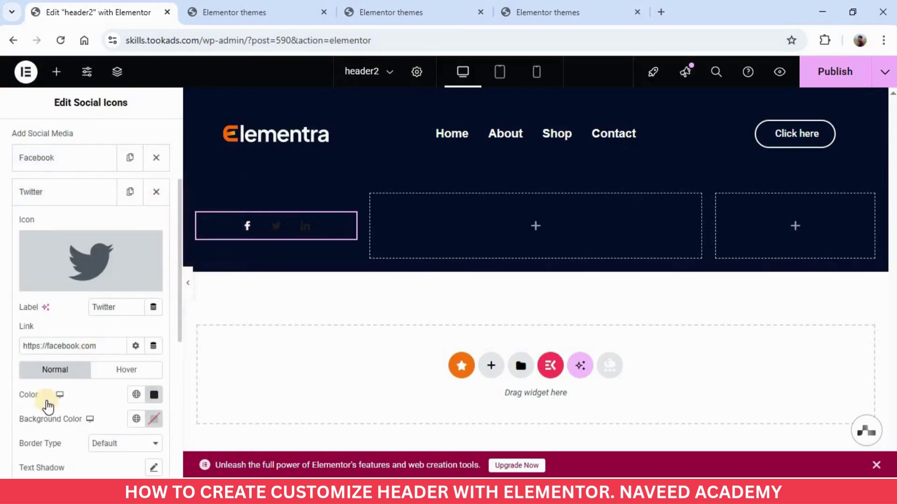
pyautogui.click(154, 394)
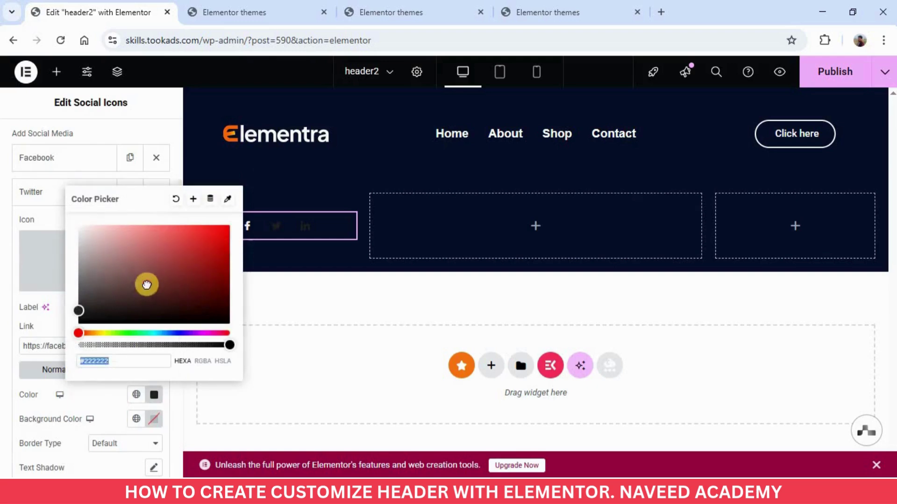
pyautogui.moveTo(147, 283); pyautogui.dragTo(51, 210)
pyautogui.click(8, 335)
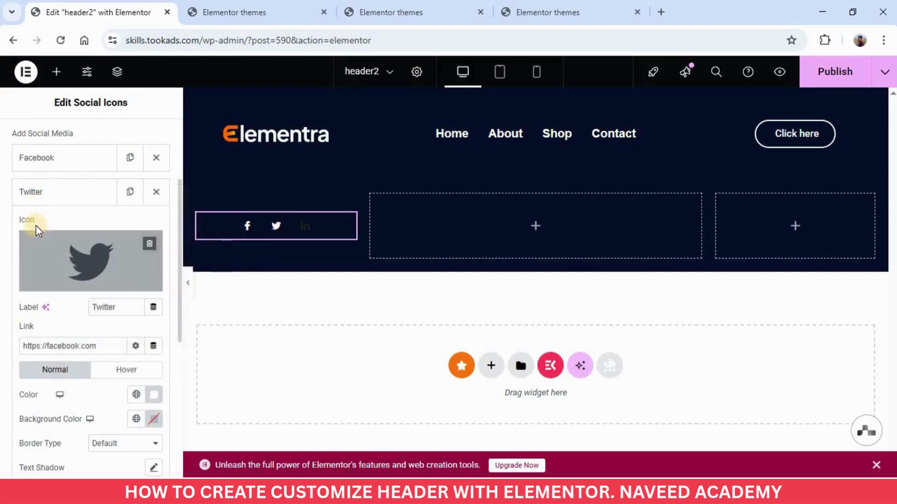
pyautogui.click(42, 199)
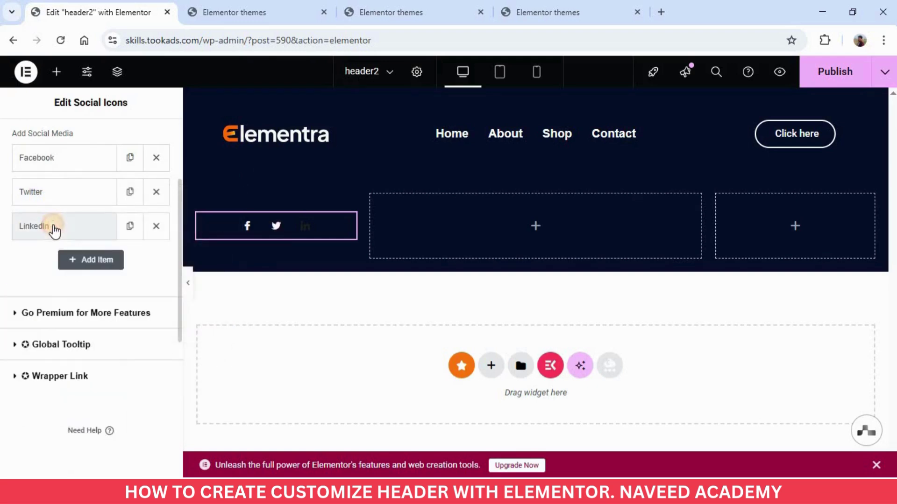
# - Set the LinkedIn item's normal icon color to white in the Social Icons widget
pyautogui.click(54, 227)
pyautogui.click(154, 428)
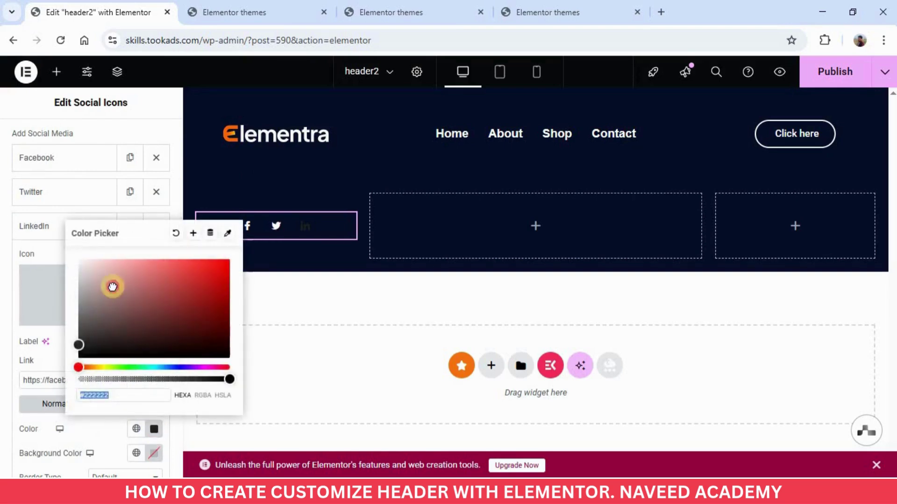
pyautogui.moveTo(112, 287); pyautogui.dragTo(54, 245)
pyautogui.click(6, 257)
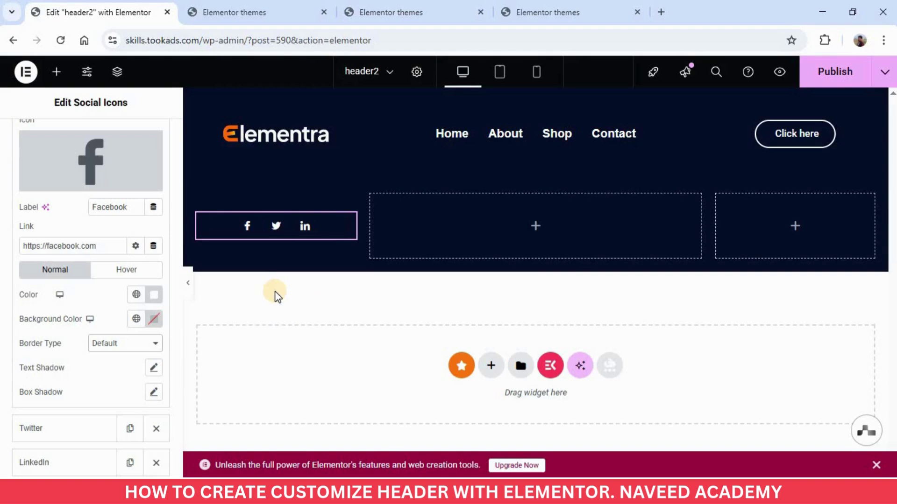
# - Give the Facebook icon a Solid border 2 px wide on all sides in white, #FFFFFF
pyautogui.click(109, 346)
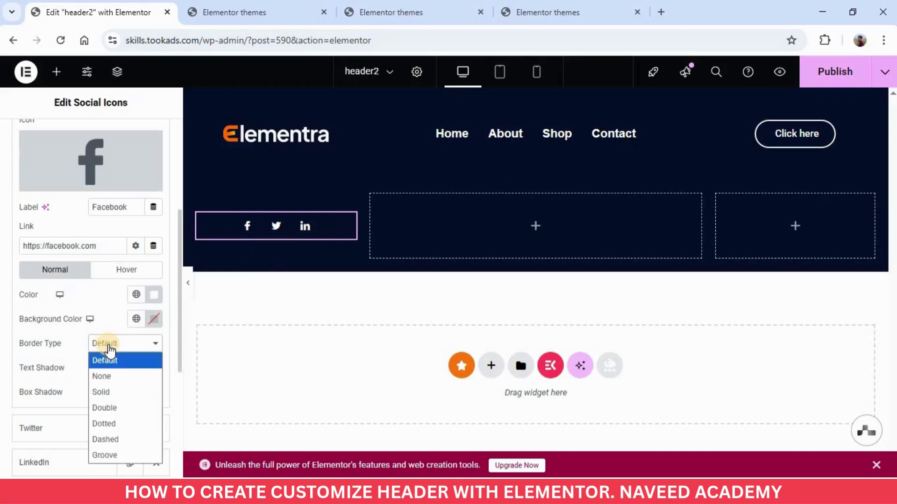
pyautogui.click(118, 393)
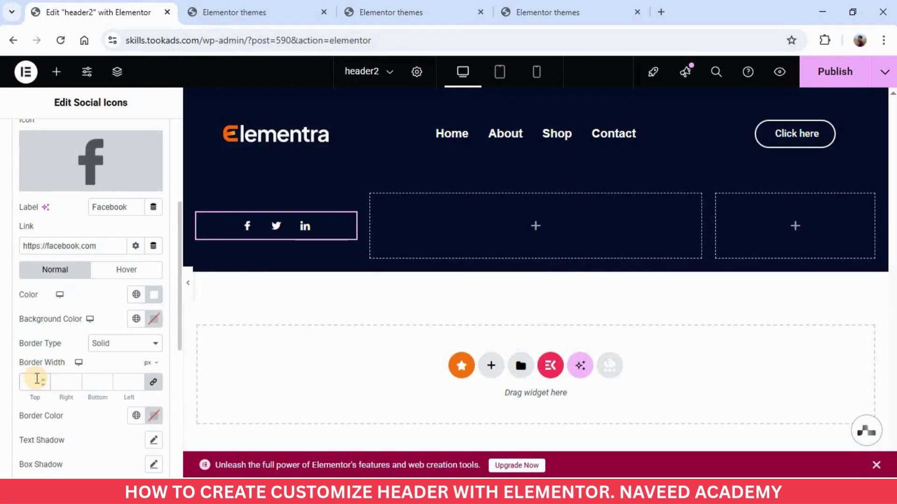
pyautogui.write('2')
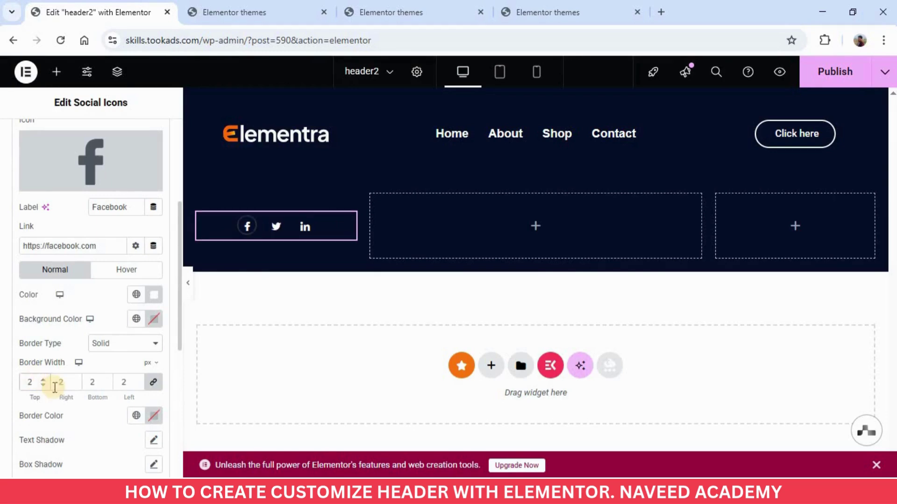
pyautogui.click(153, 416)
pyautogui.moveTo(149, 351); pyautogui.dragTo(70, 238)
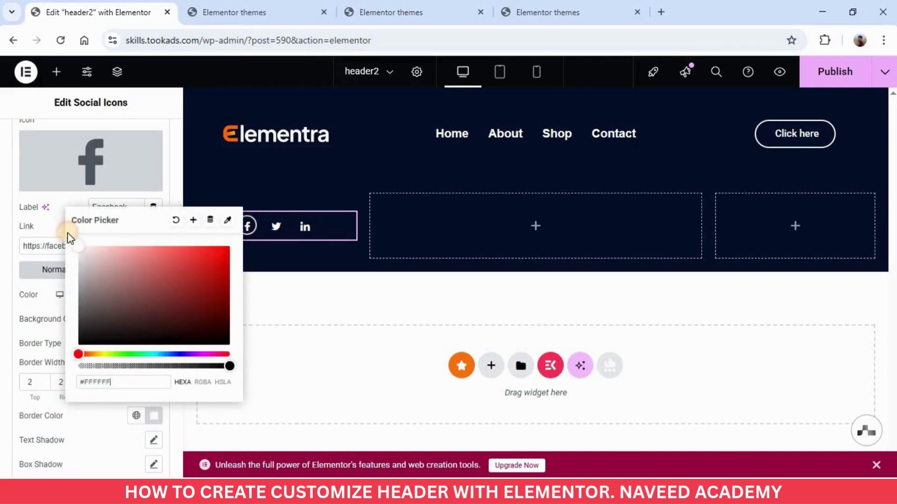
pyautogui.click(17, 229)
pyautogui.scroll(3, 70, 280)
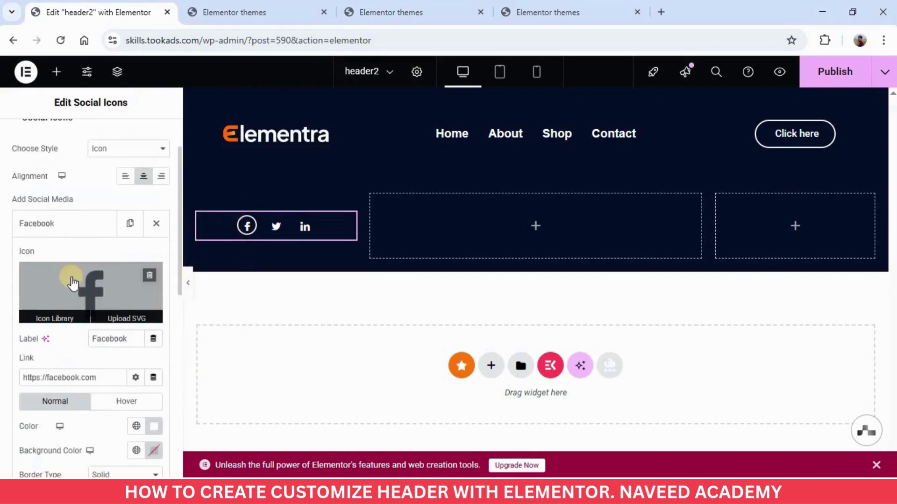
pyautogui.click(60, 226)
# - Give the Twitter icon a Solid white border 2 px wide on all sides
pyautogui.click(72, 257)
pyautogui.scroll(-3, 140, 303)
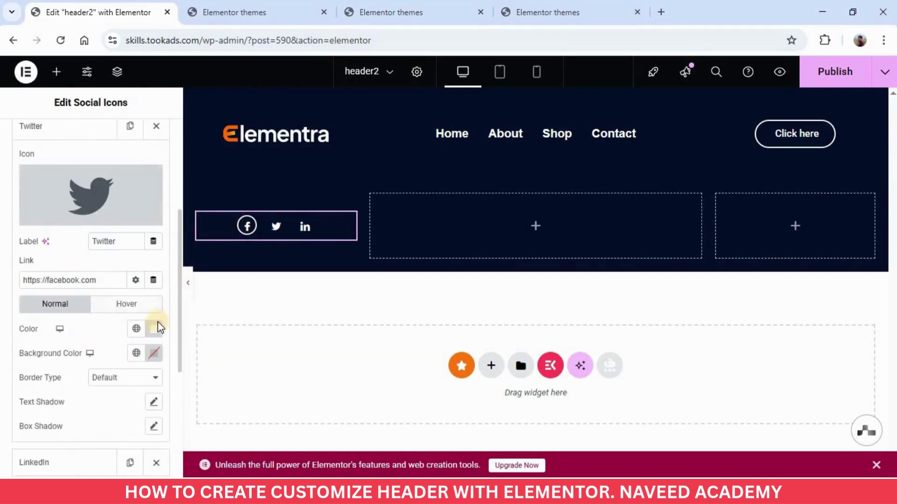
pyautogui.click(112, 377)
pyautogui.click(115, 297)
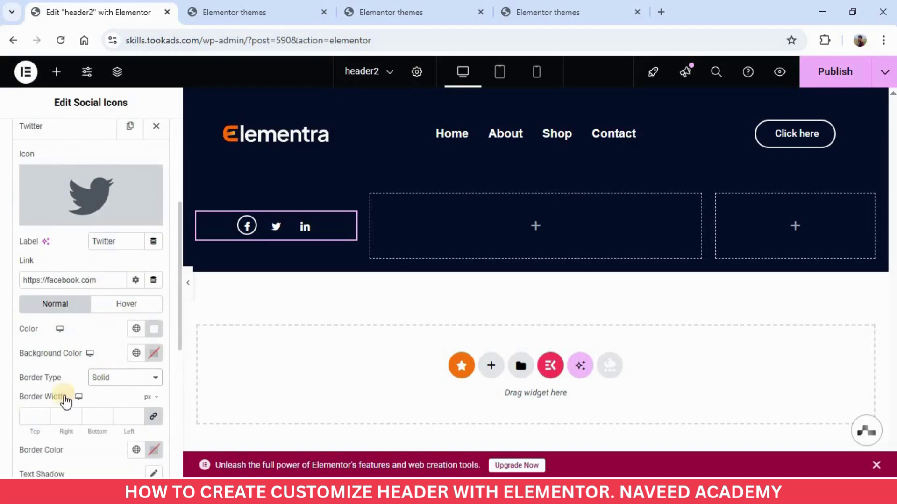
pyautogui.click(150, 451)
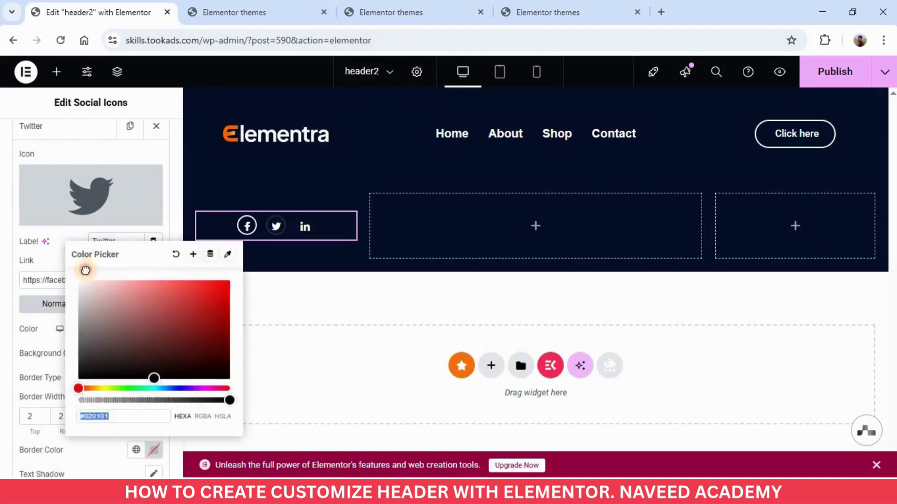
pyautogui.click(86, 268)
pyautogui.click(54, 304)
# - Give the LinkedIn icon a Solid white border 2 px wide on all sides
pyautogui.scroll(-5, 52, 304)
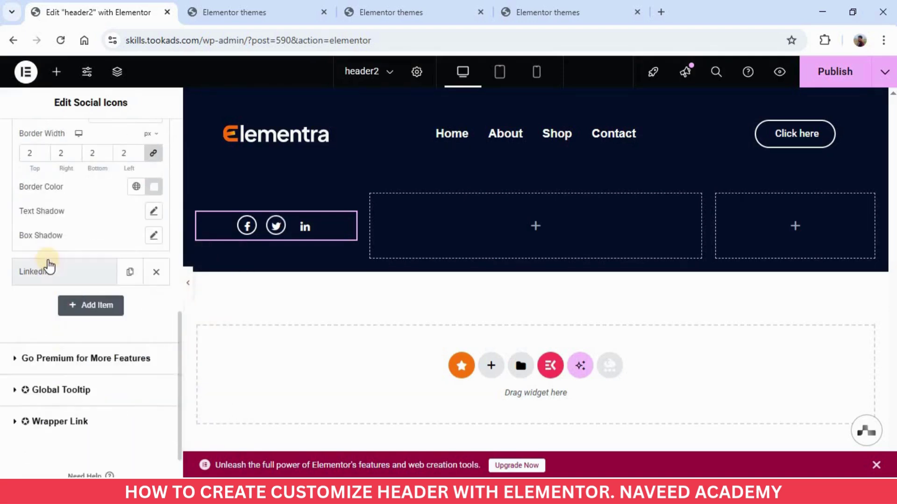
pyautogui.click(60, 270)
pyautogui.click(123, 149)
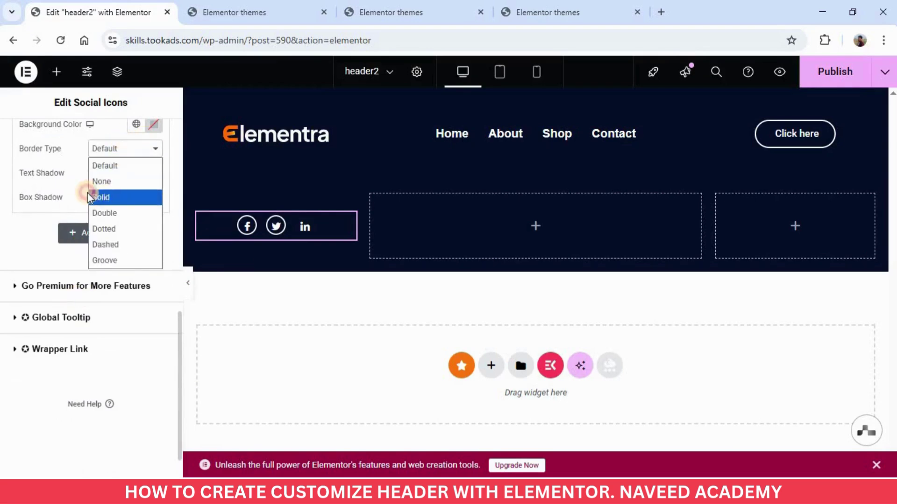
pyautogui.click(84, 196)
pyautogui.click(152, 263)
pyautogui.click(36, 220)
pyautogui.write('2')
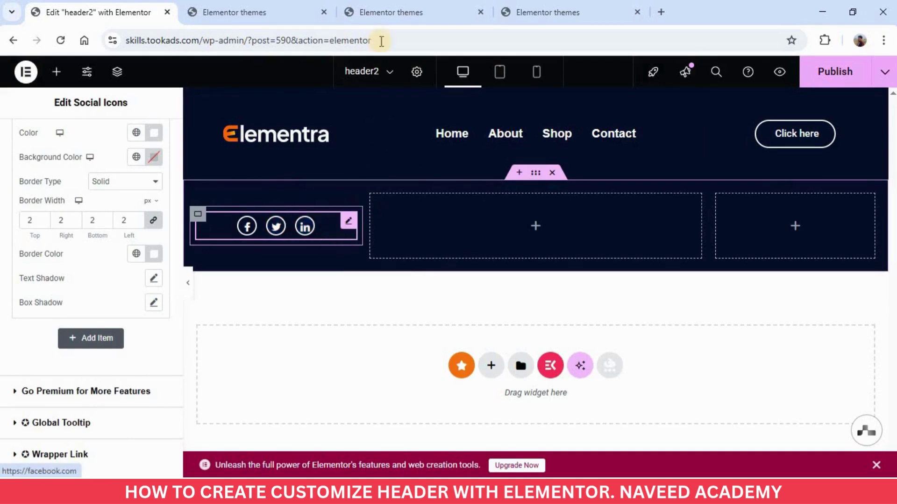
# - Check the reference header's script title, and add a Heading widget titled "Elementra" to the second row's middle container
pyautogui.click(405, 13)
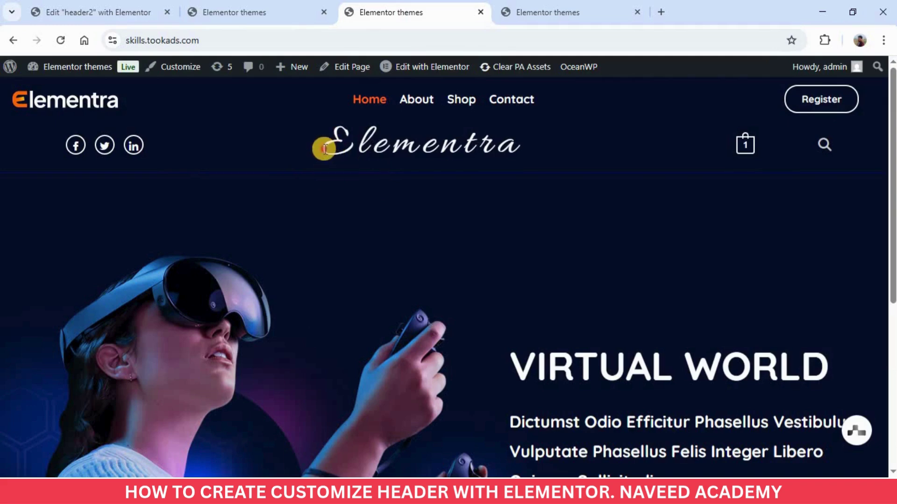
pyautogui.moveTo(324, 148); pyautogui.dragTo(523, 156)
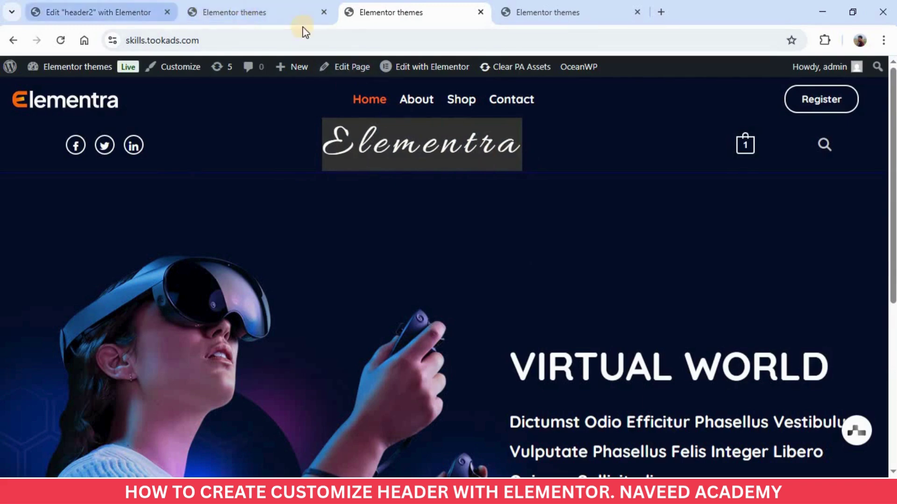
pyautogui.click(124, 7)
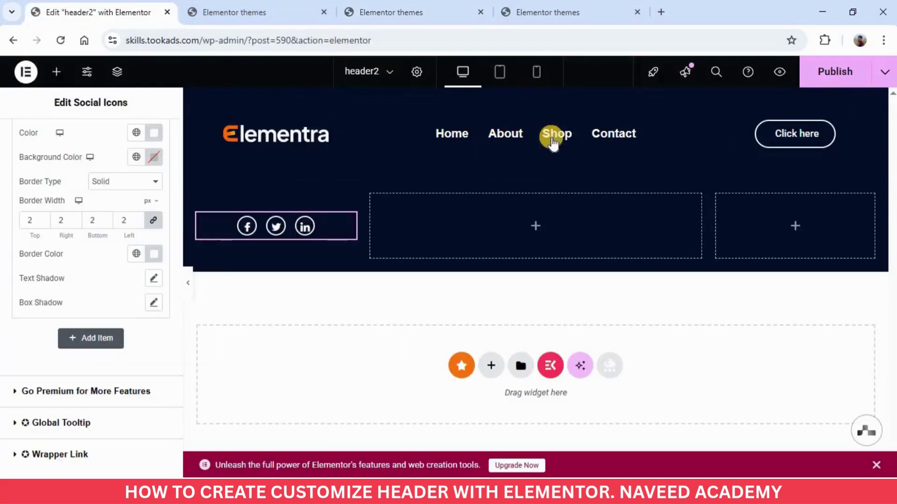
pyautogui.click(536, 225)
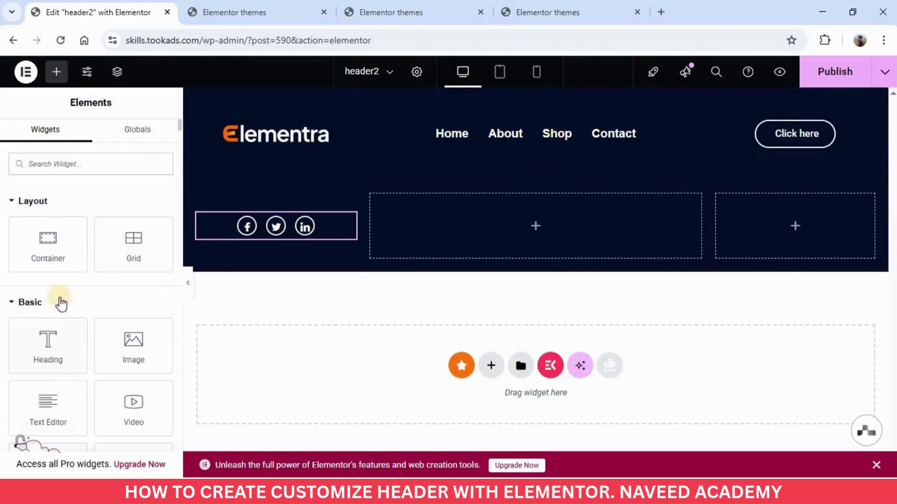
pyautogui.moveTo(47, 343); pyautogui.dragTo(508, 238)
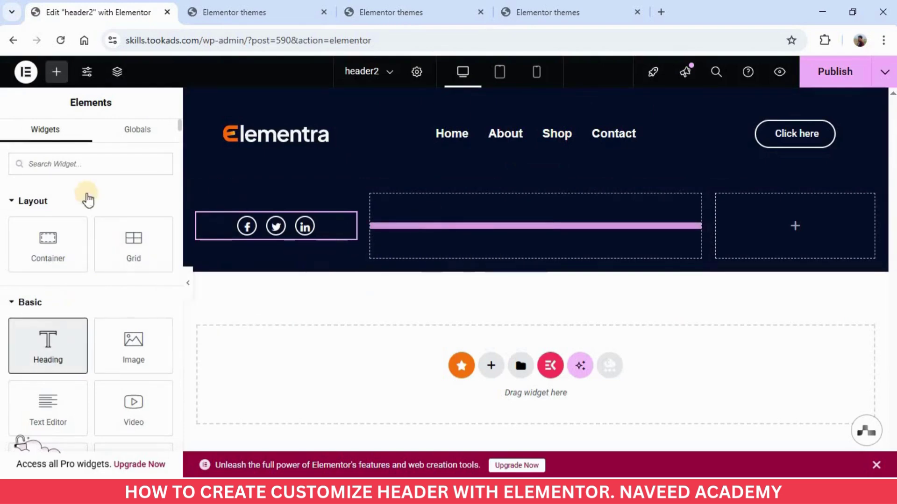
pyautogui.tripleClick(62, 227)
pyautogui.write('Elem')
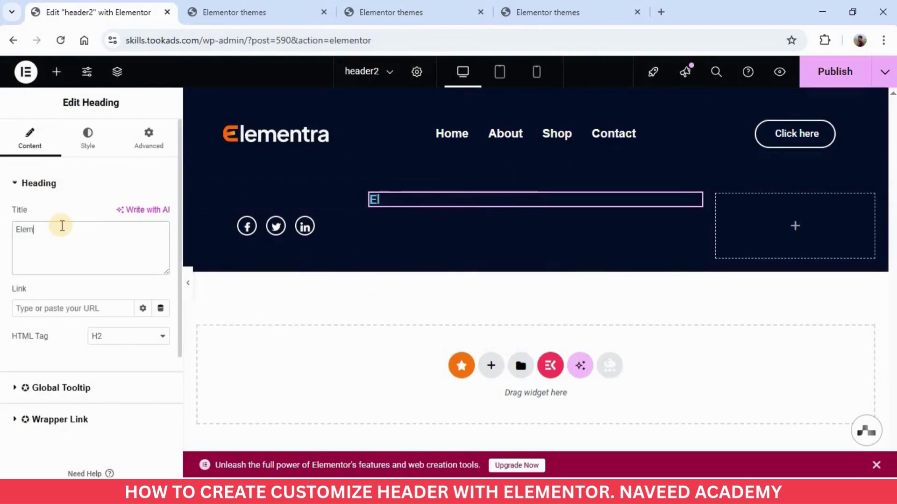
pyautogui.write('entra')
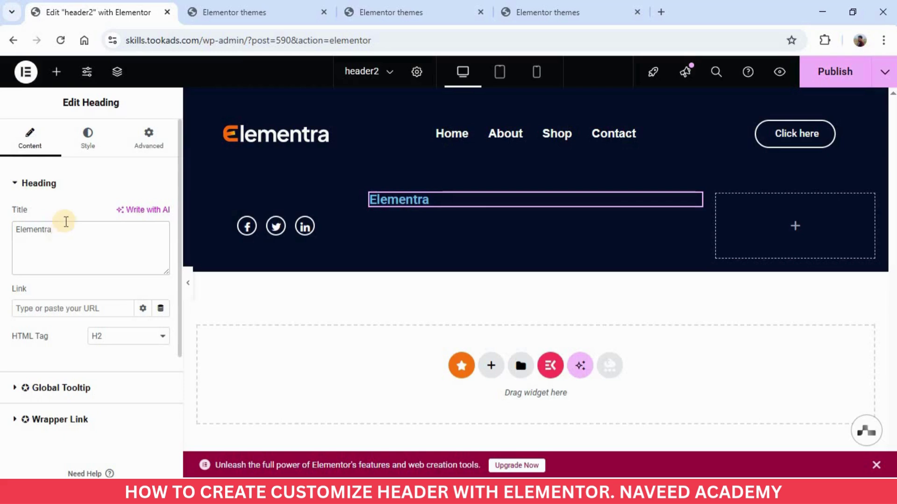
# - Center the Elementra heading and set its text color to white, #FFFFFF
pyautogui.click(90, 150)
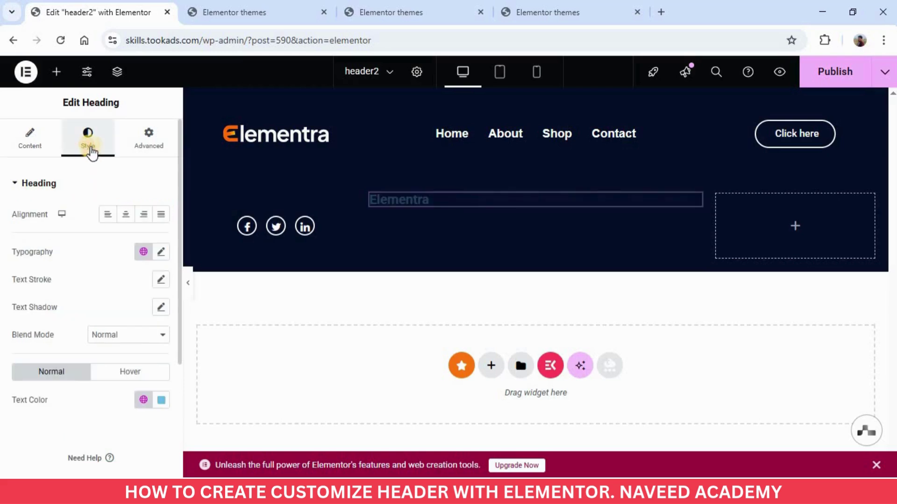
pyautogui.click(126, 216)
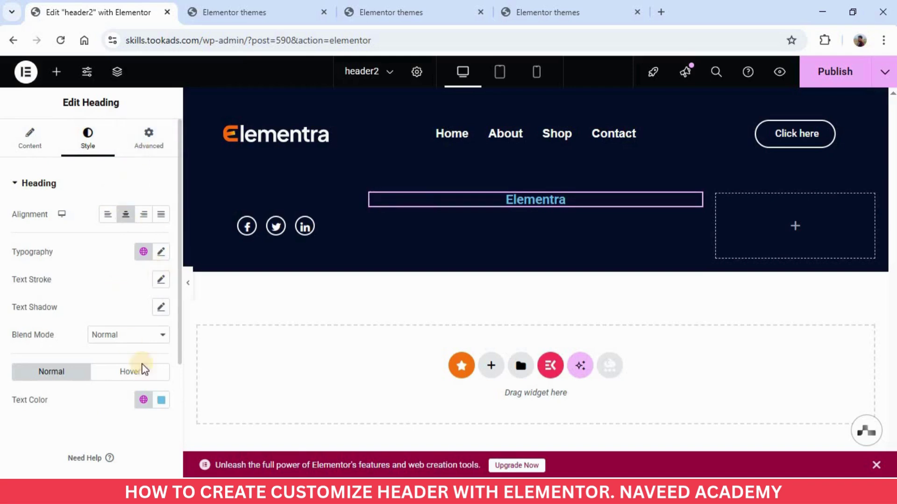
pyautogui.click(162, 401)
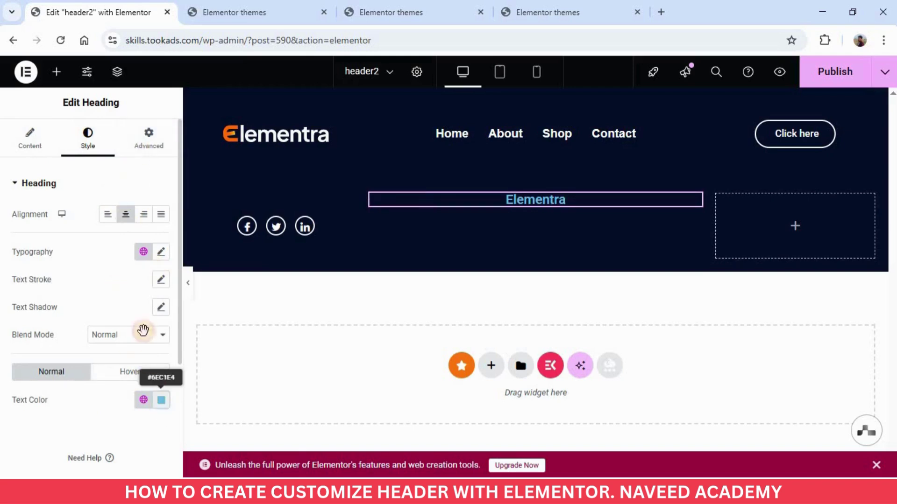
pyautogui.write('#FFFFFF')
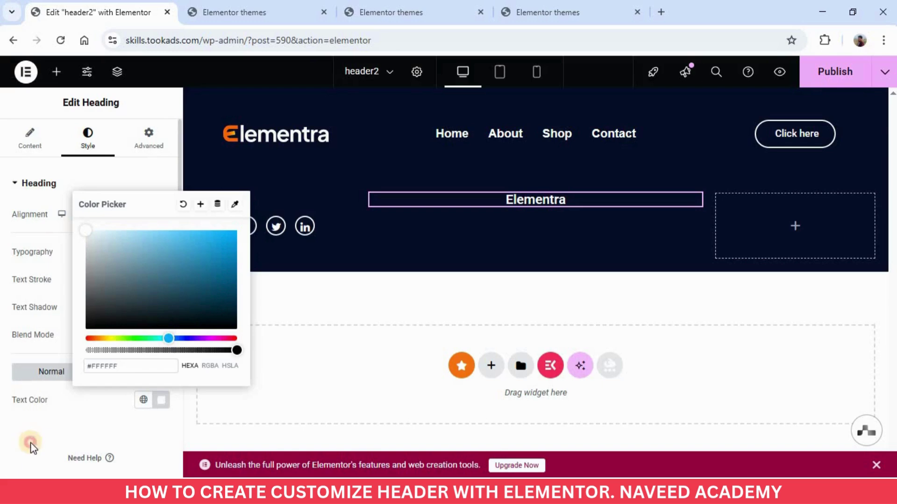
pyautogui.click(54, 401)
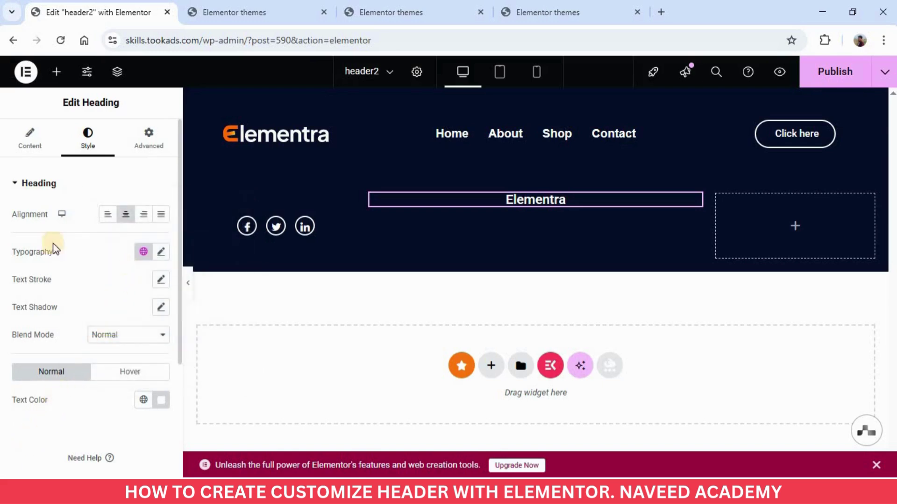
# - Set the Elementra heading's typography size to 75 px
pyautogui.click(161, 253)
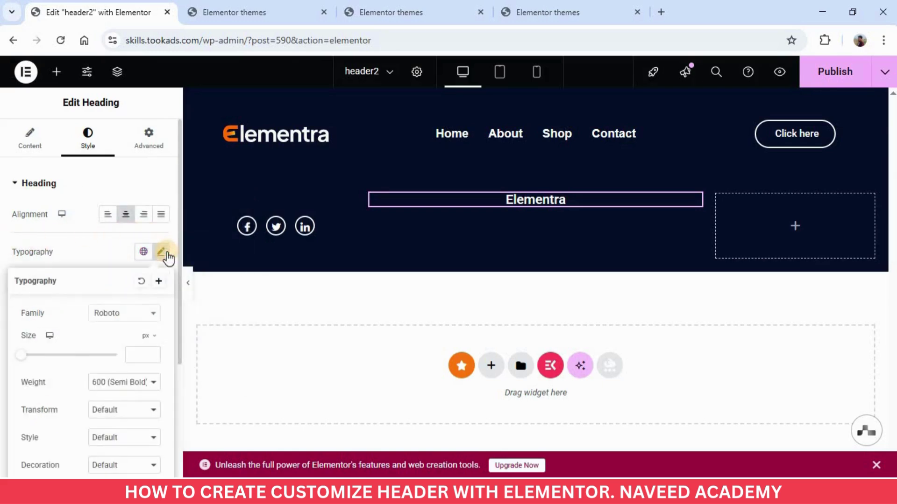
pyautogui.click(133, 355)
pyautogui.write('70')
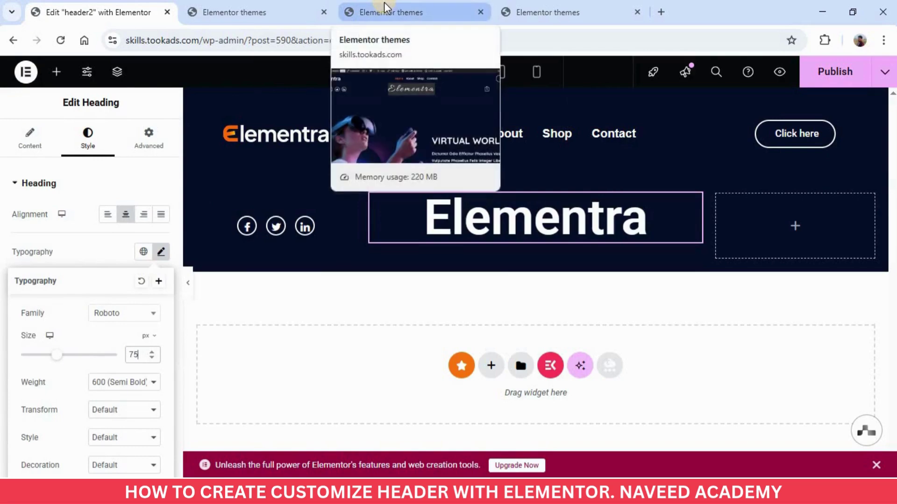
# - Copy the font name Allura from the reference title's inspected CSS and apply it as the Elementra heading's font family
pyautogui.click(445, 6)
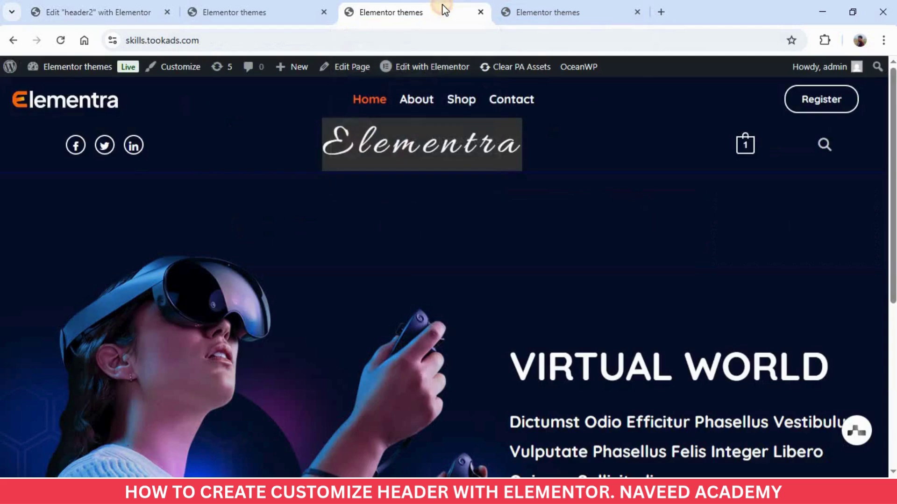
pyautogui.click(530, 11)
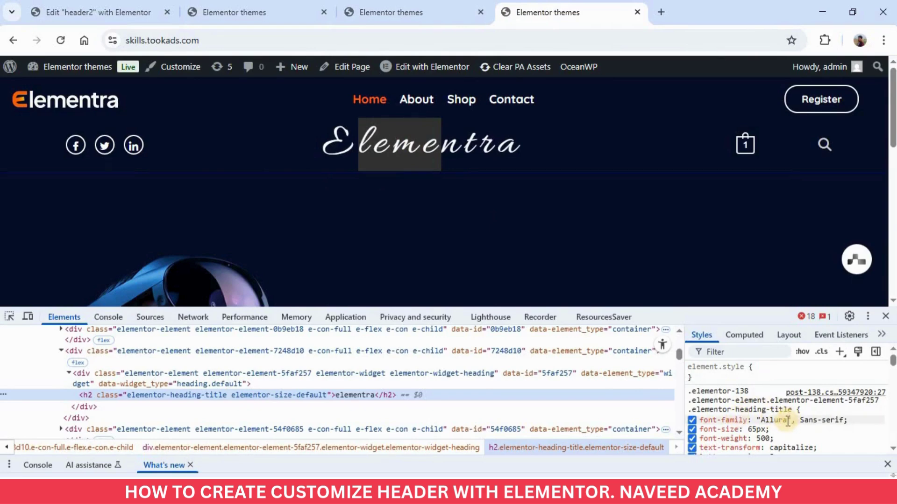
pyautogui.click(788, 422)
pyautogui.moveTo(788, 421); pyautogui.dragTo(764, 419)
pyautogui.hotkey('ctrl', 'c')
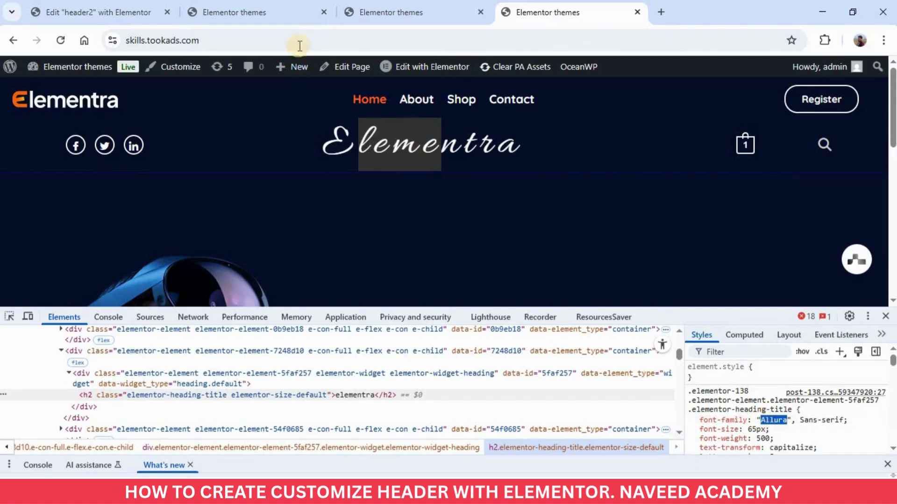
pyautogui.click(120, 12)
pyautogui.click(110, 316)
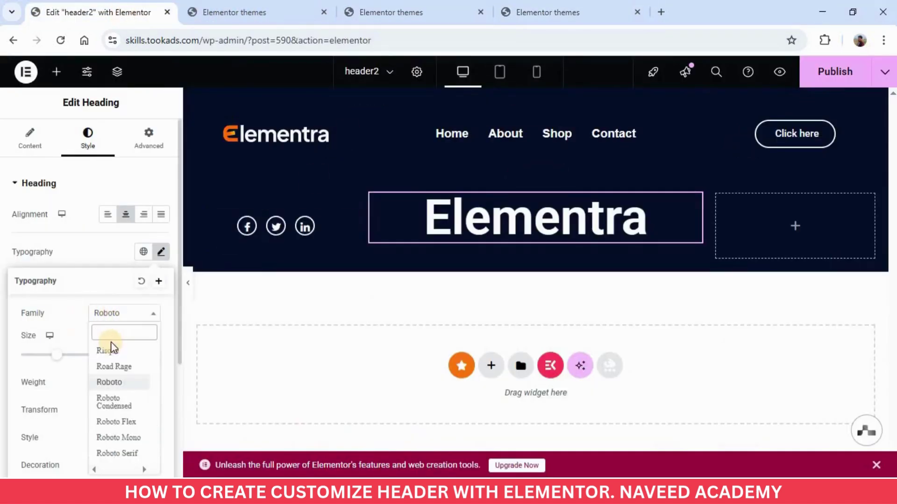
pyautogui.hotkey('ctrl', 'v')
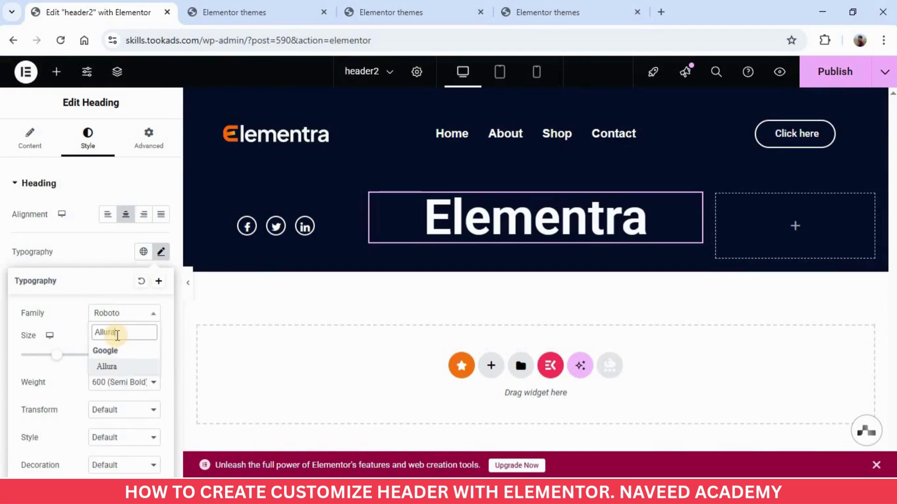
pyautogui.click(113, 367)
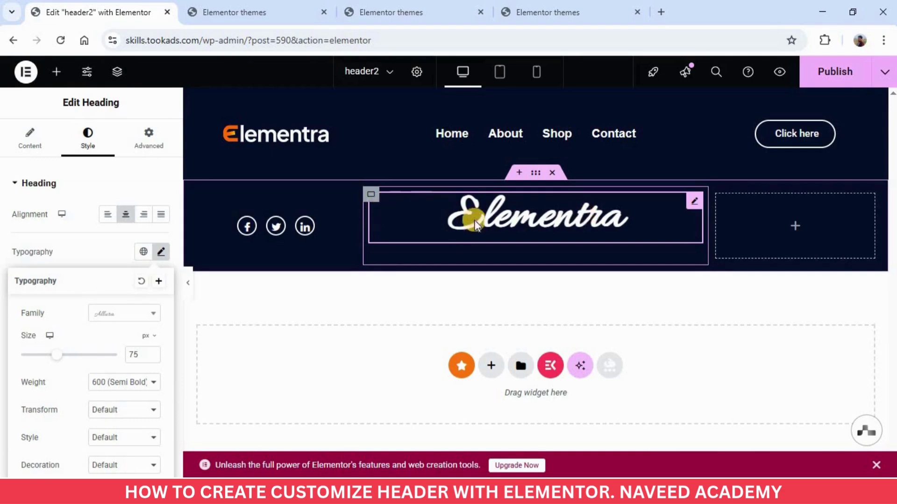
# - Set Align Self to center for the container holding the Elementra heading
pyautogui.click(371, 196)
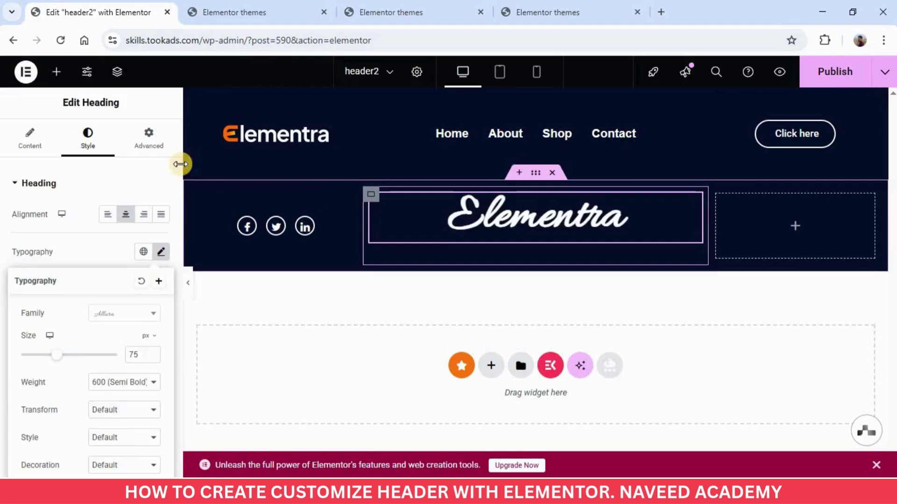
pyautogui.click(148, 149)
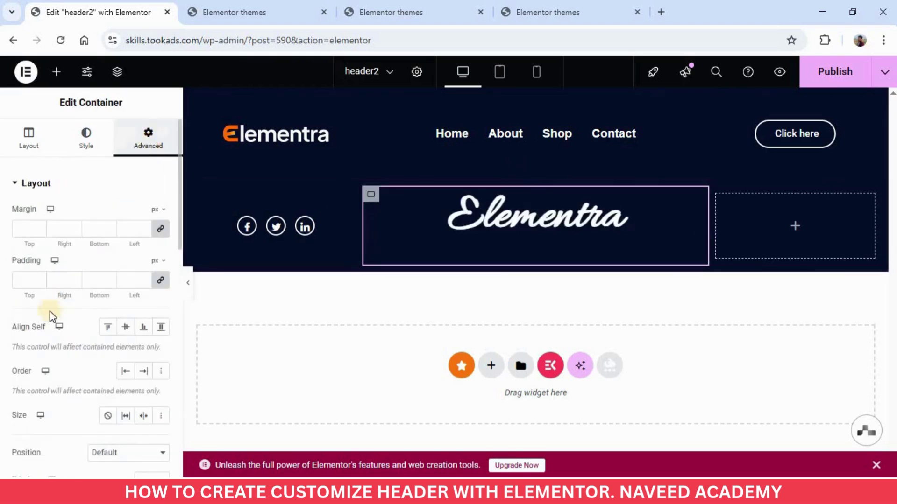
pyautogui.click(125, 327)
# - Check the reference header's cart and search icons, and duplicate the empty last container in the second row
pyautogui.click(717, 193)
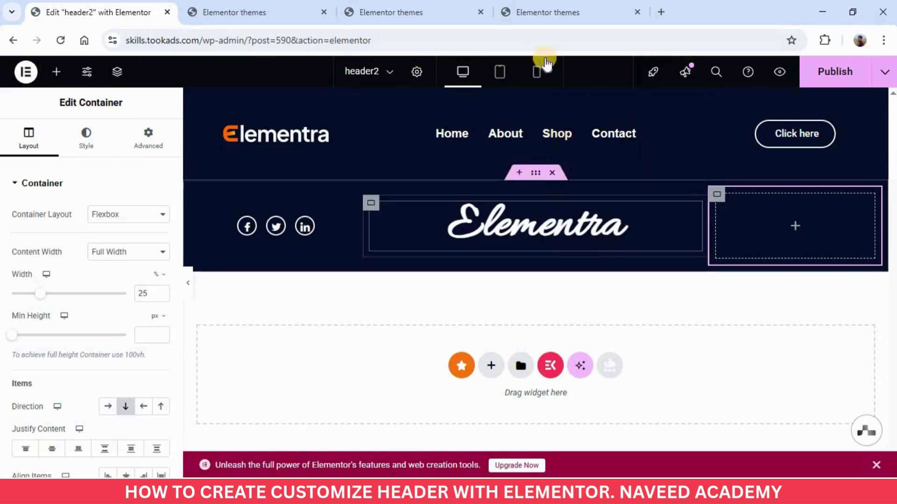
pyautogui.click(392, 12)
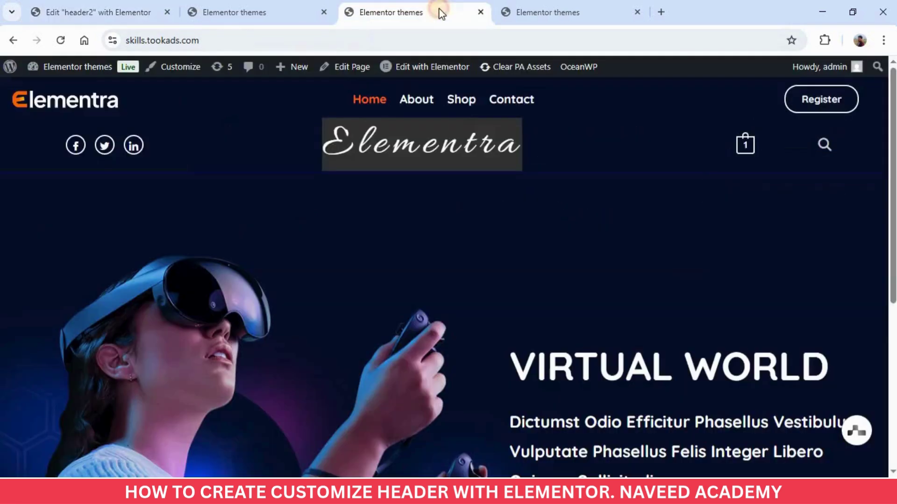
pyautogui.click(707, 220)
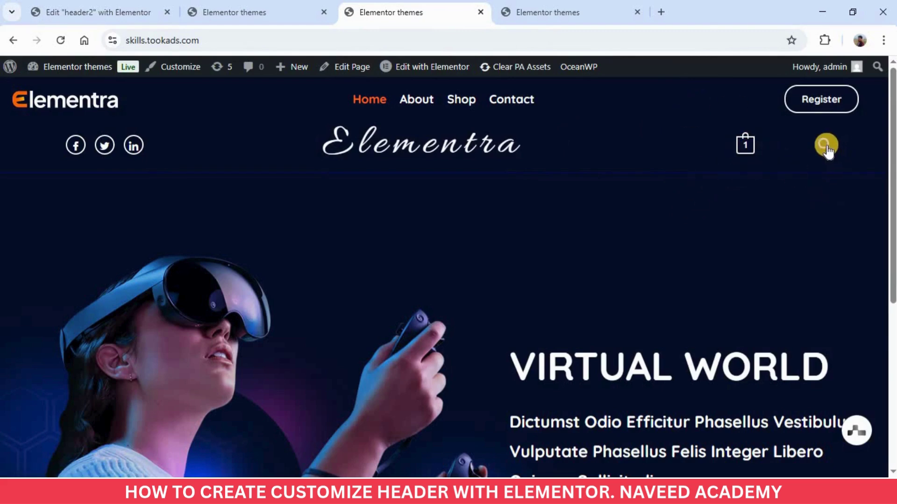
pyautogui.click(228, 6)
pyautogui.click(121, 5)
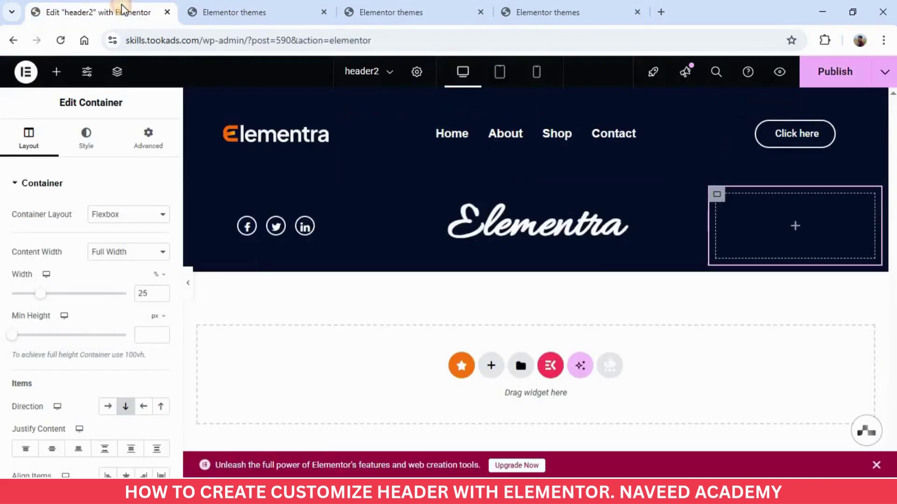
pyautogui.rightClick(719, 197)
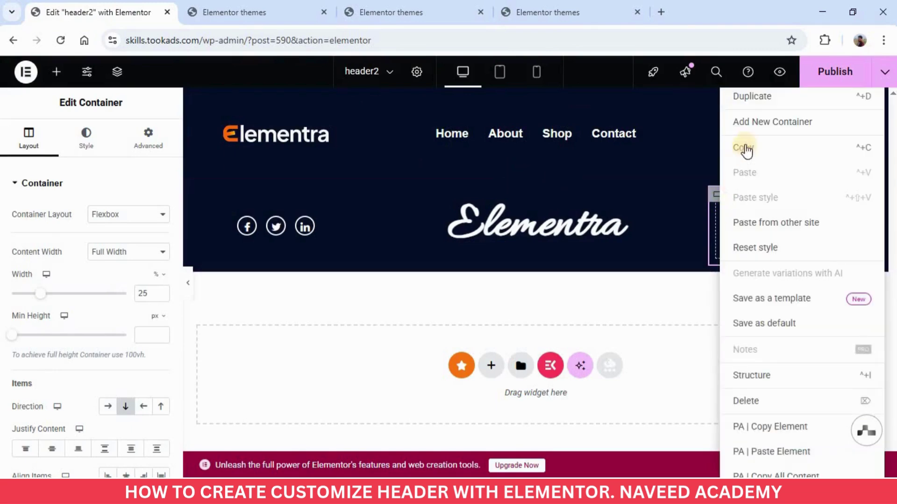
pyautogui.click(752, 99)
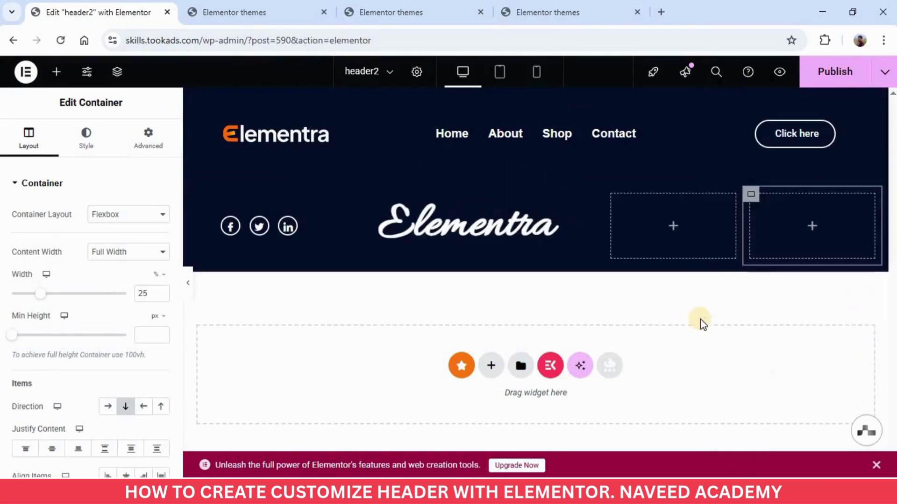
# - Set the width of both empty containers in the second row to 15%
pyautogui.click(753, 197)
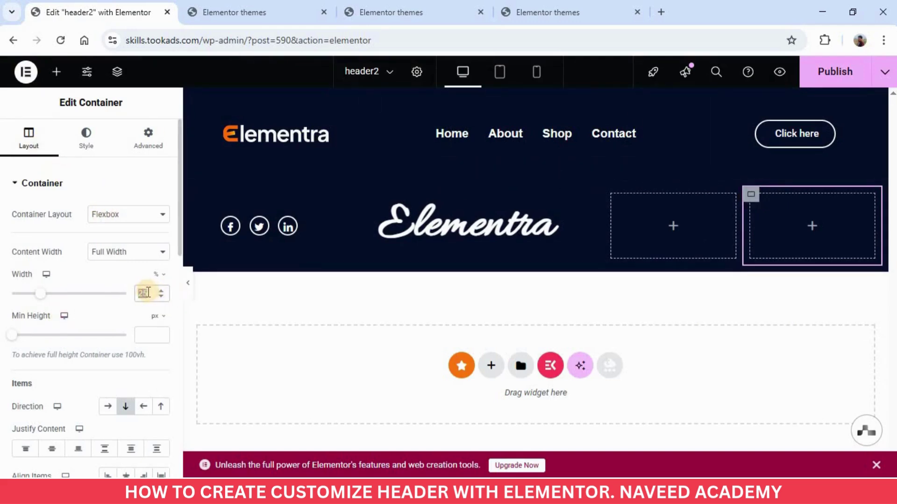
pyautogui.write('15')
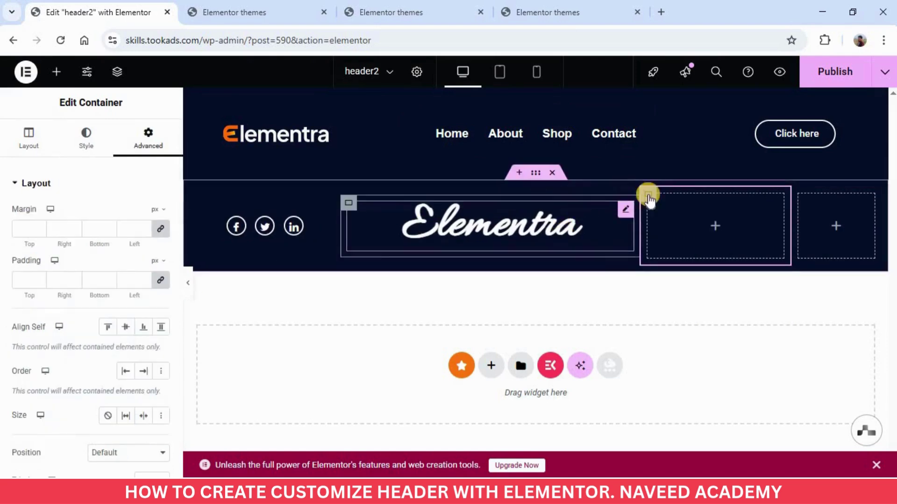
pyautogui.click(29, 138)
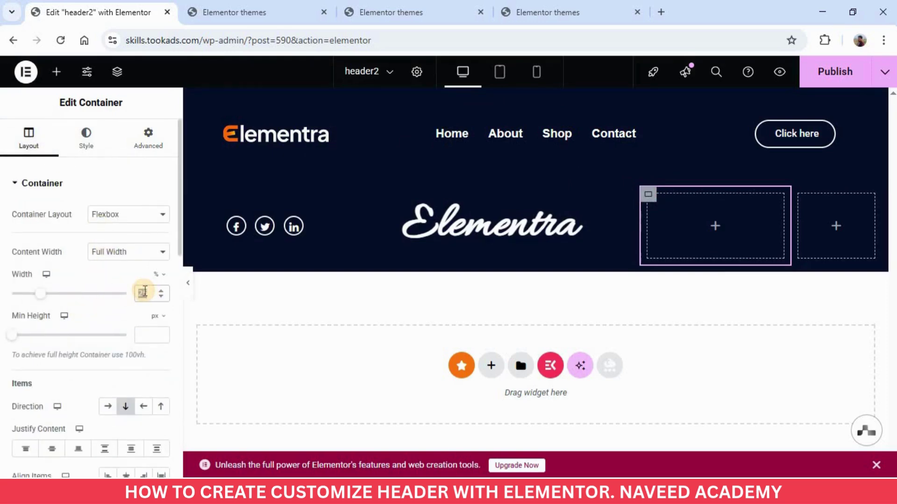
pyautogui.write('15')
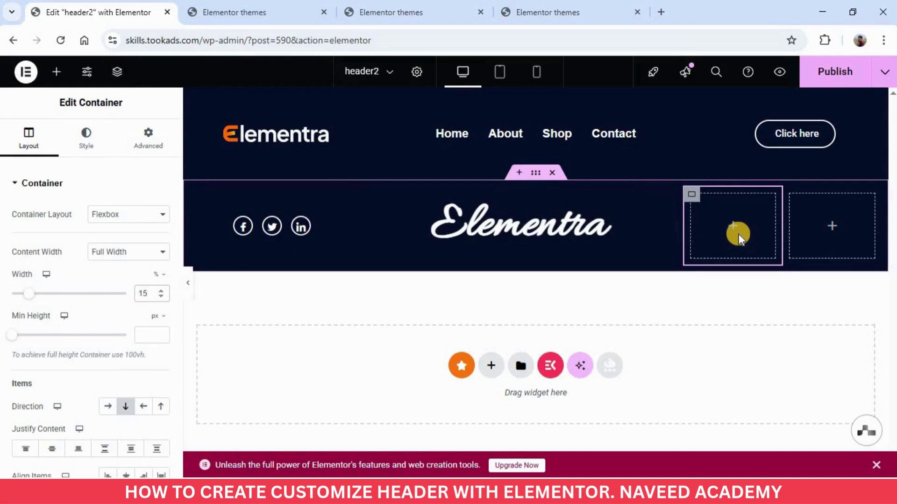
# - Search the widgets for "cart" and add the UAE Cart widget to the first empty container beside the Elementra heading
pyautogui.click(733, 227)
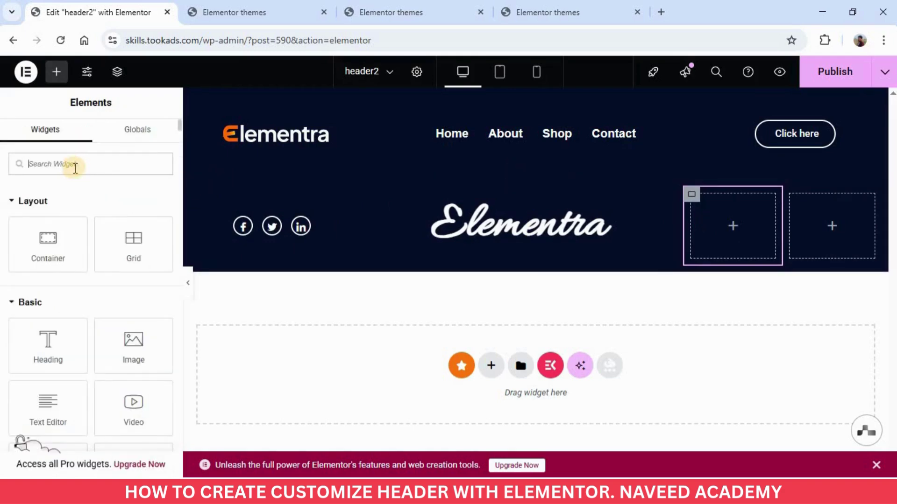
pyautogui.write('cart')
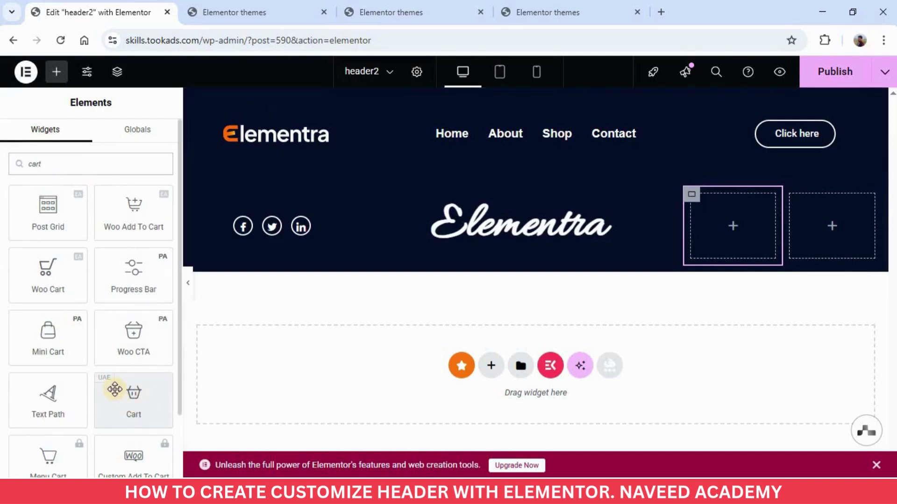
pyautogui.moveTo(122, 392); pyautogui.dragTo(723, 226)
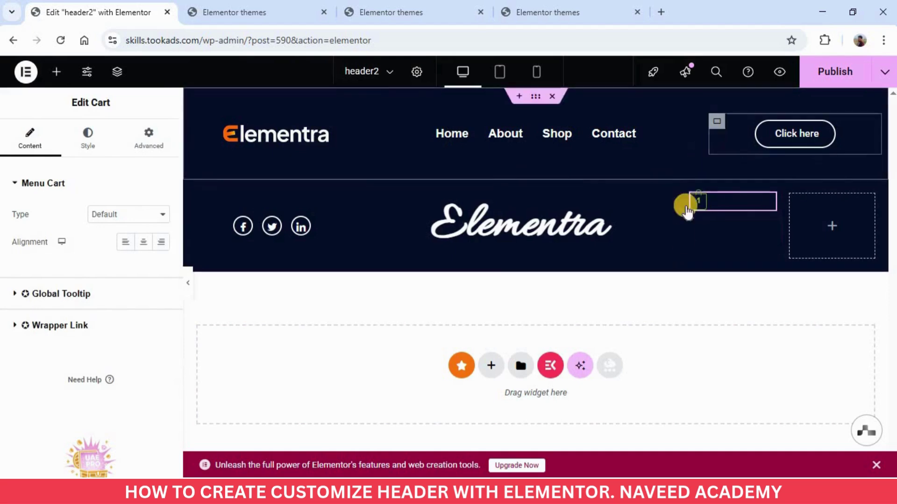
# - Set Align Self to center for the cart's container and center the alignment of the Cart widget inside it
pyautogui.click(691, 195)
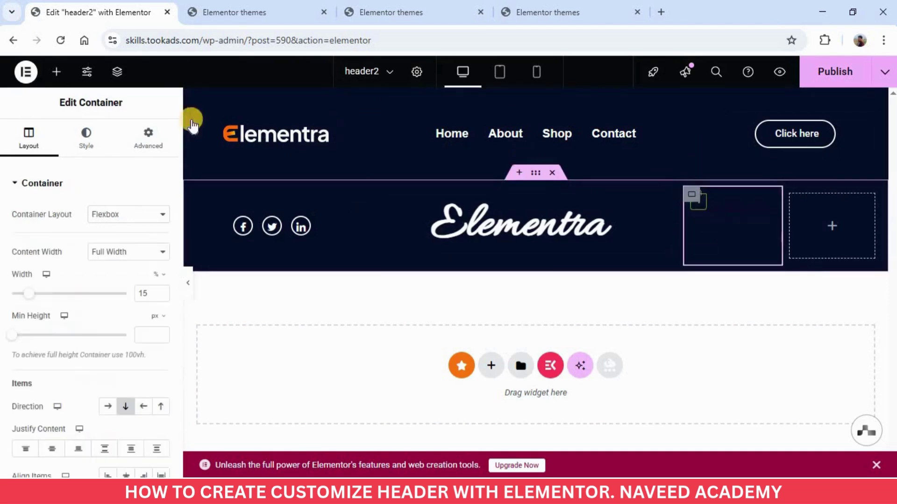
pyautogui.click(147, 137)
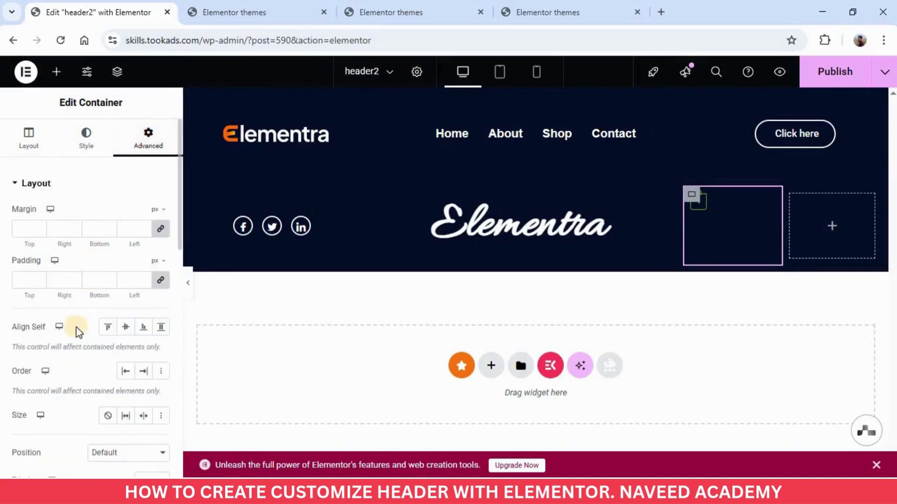
pyautogui.click(125, 328)
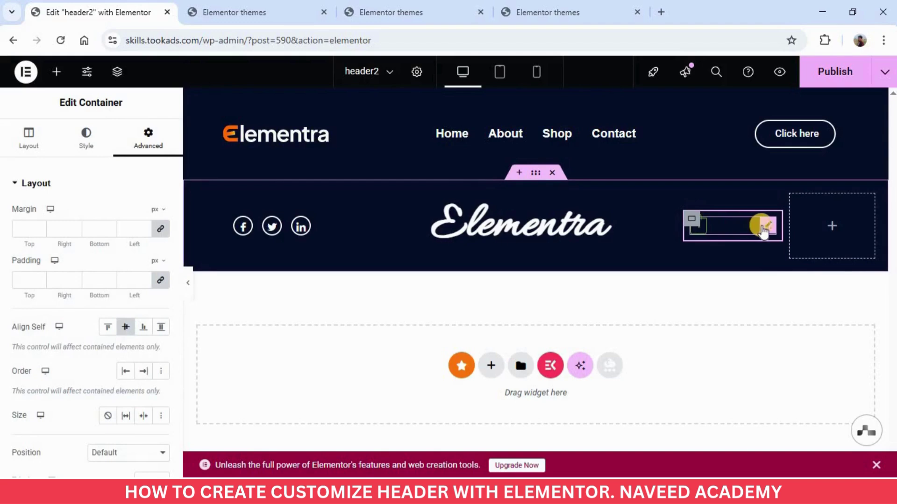
pyautogui.click(768, 227)
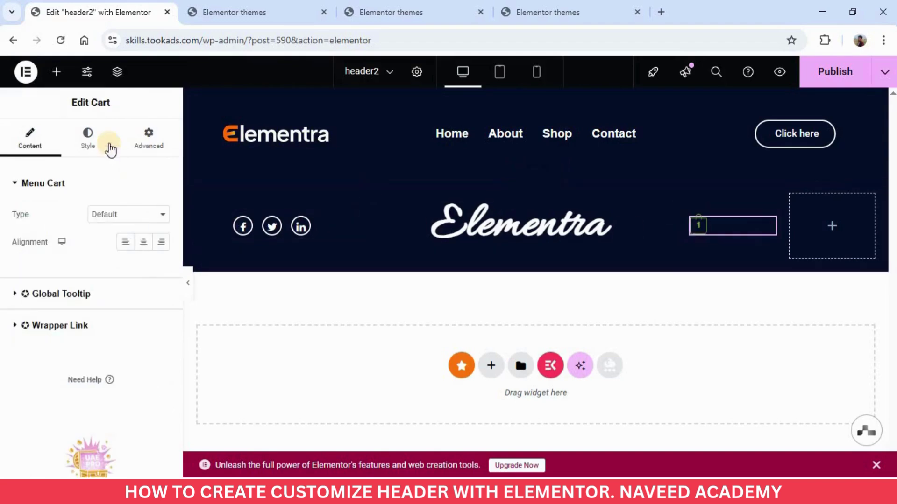
pyautogui.click(142, 243)
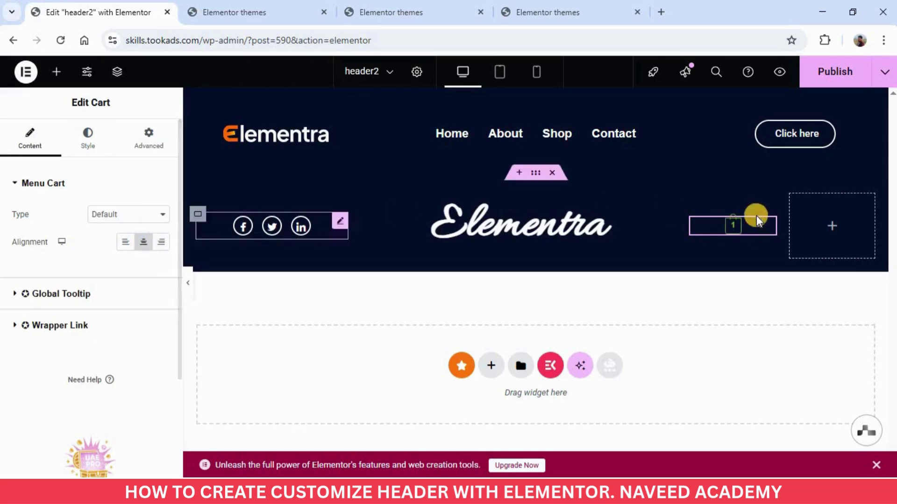
# - Style the Cart widget with text color #FFFFFF and border color #FAF5F5
pyautogui.click(89, 149)
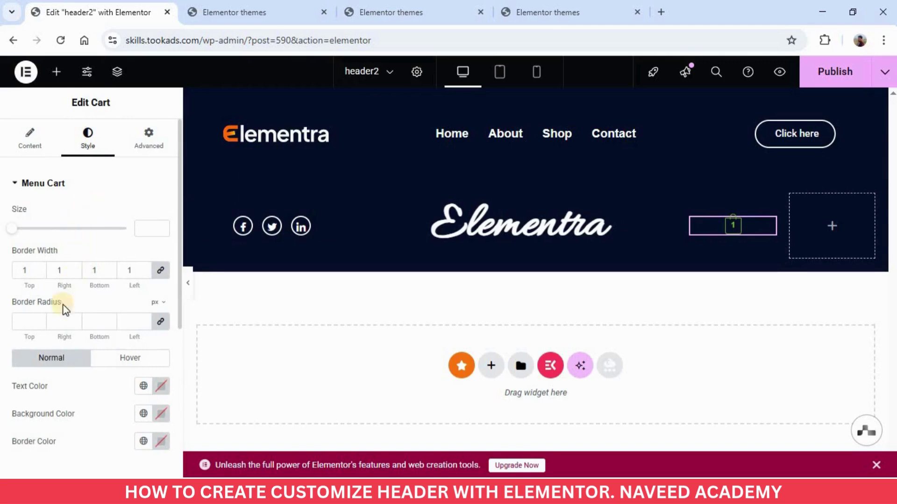
pyautogui.scroll(-2, 56, 324)
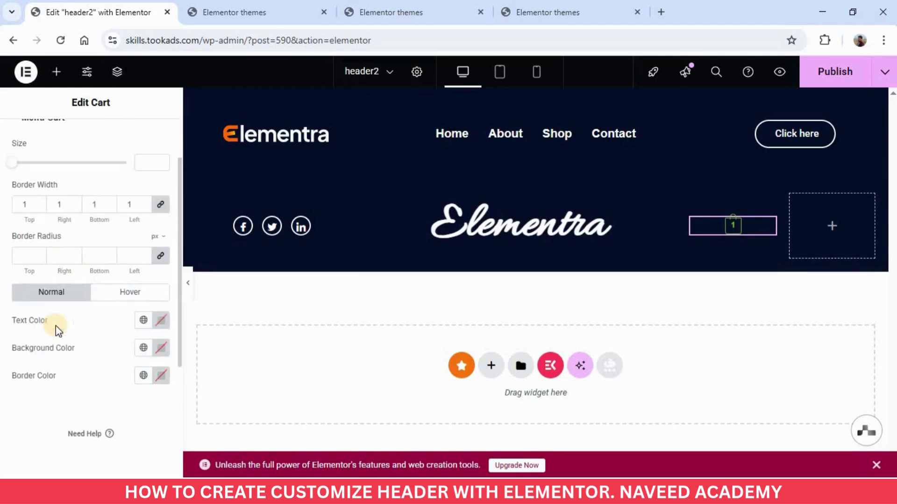
pyautogui.click(159, 323)
pyautogui.moveTo(140, 220); pyautogui.dragTo(80, 140)
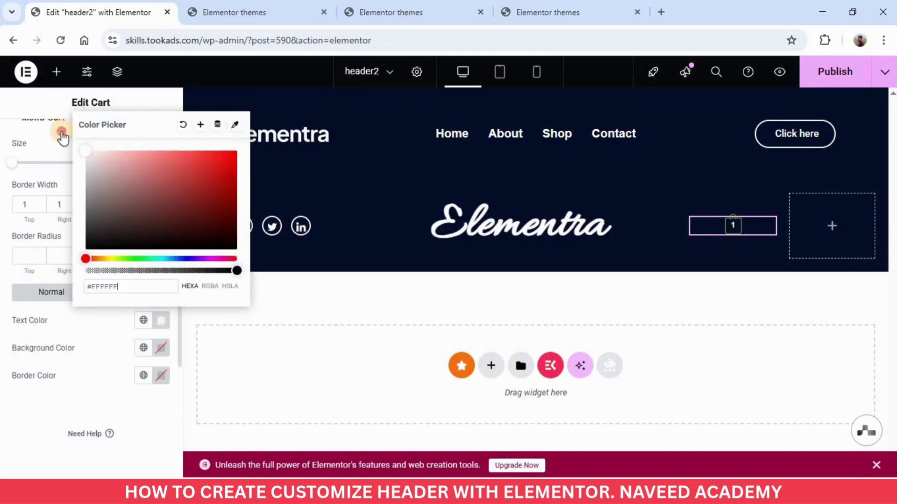
pyautogui.click(31, 395)
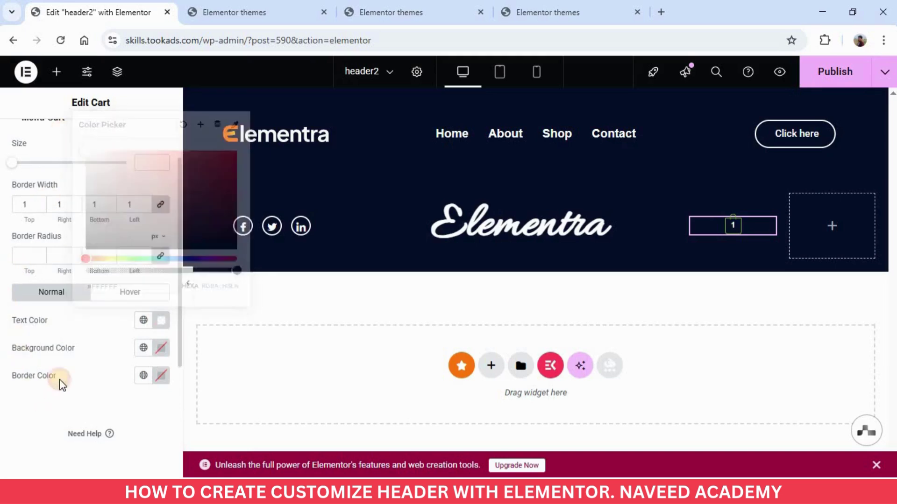
pyautogui.click(161, 375)
pyautogui.moveTo(136, 240); pyautogui.dragTo(72, 200)
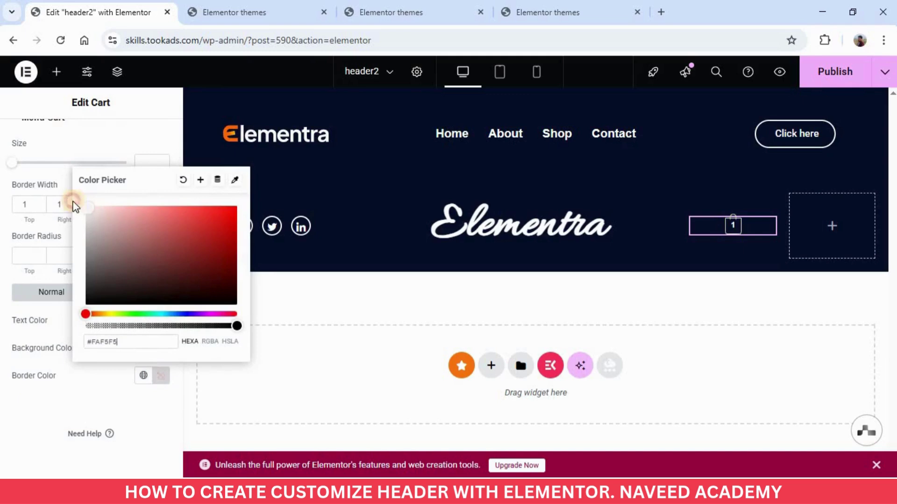
pyautogui.click(70, 396)
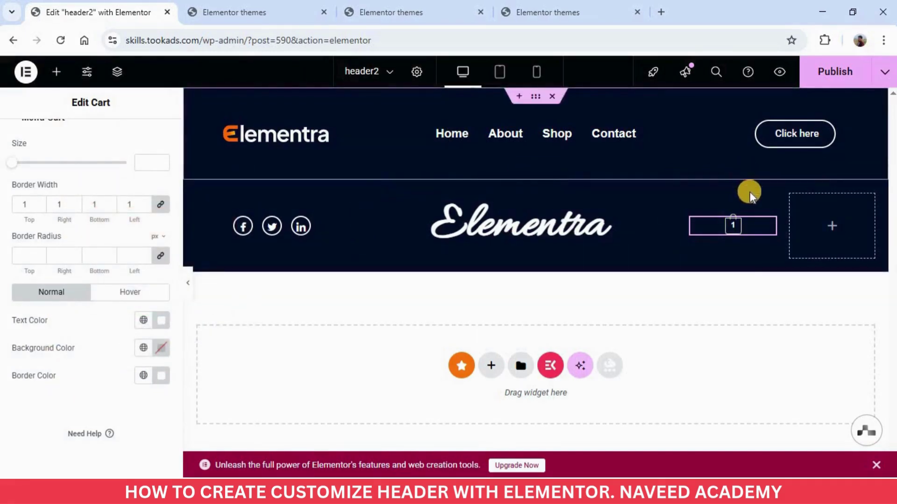
# - Search the widgets for "search" and add the UAE Search widget to the empty last container of the second row
pyautogui.click(834, 230)
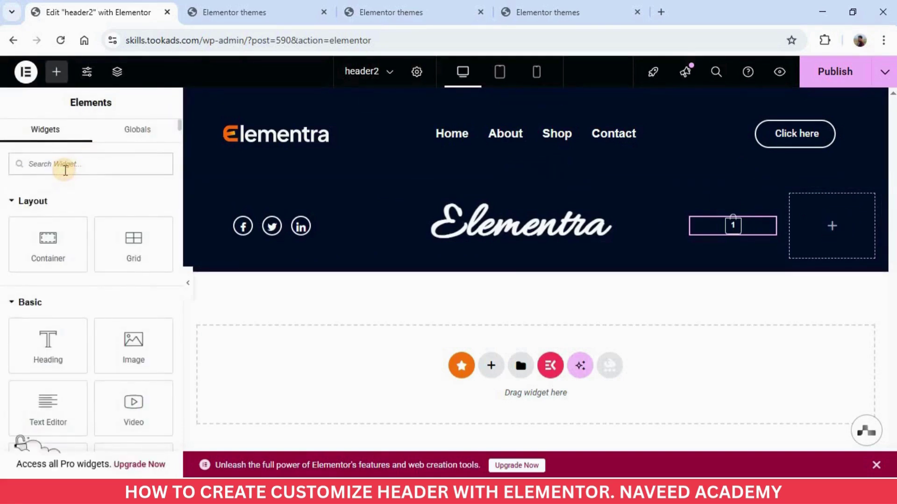
pyautogui.write('search')
pyautogui.hotkey('ctrl', 'a')
pyautogui.press('BackSpace')
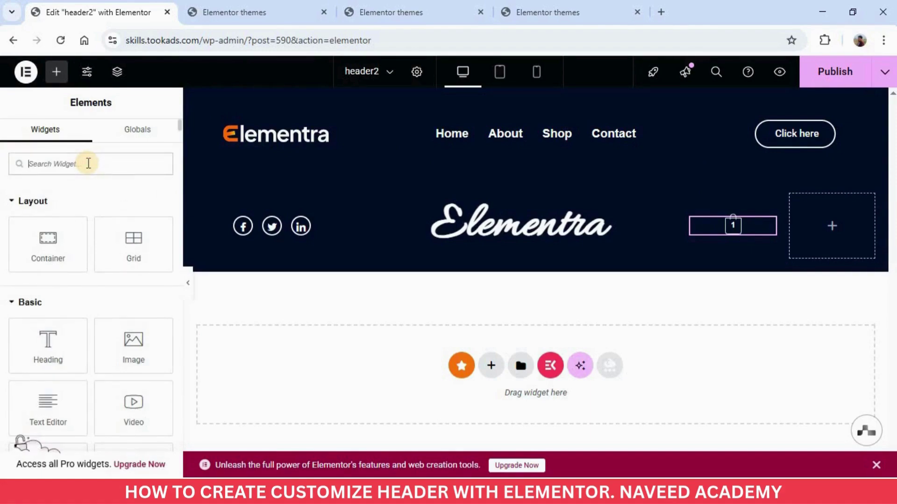
pyautogui.write('search')
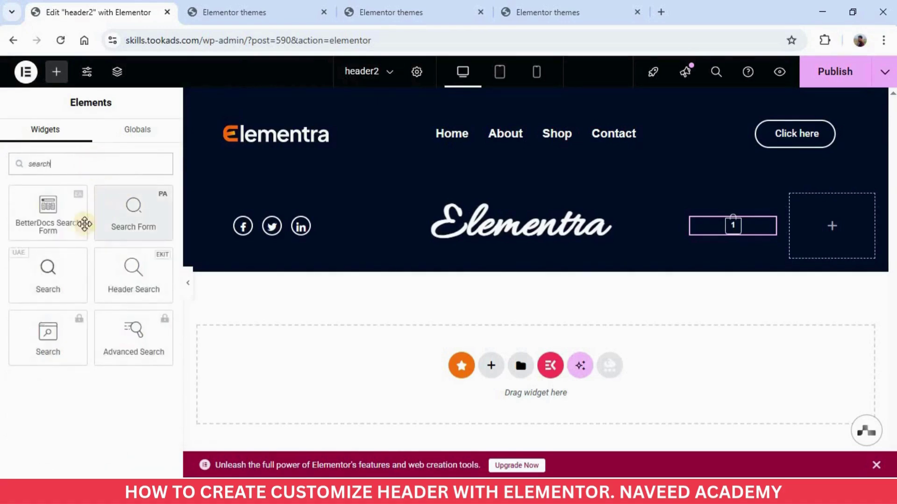
pyautogui.moveTo(41, 278); pyautogui.dragTo(825, 224)
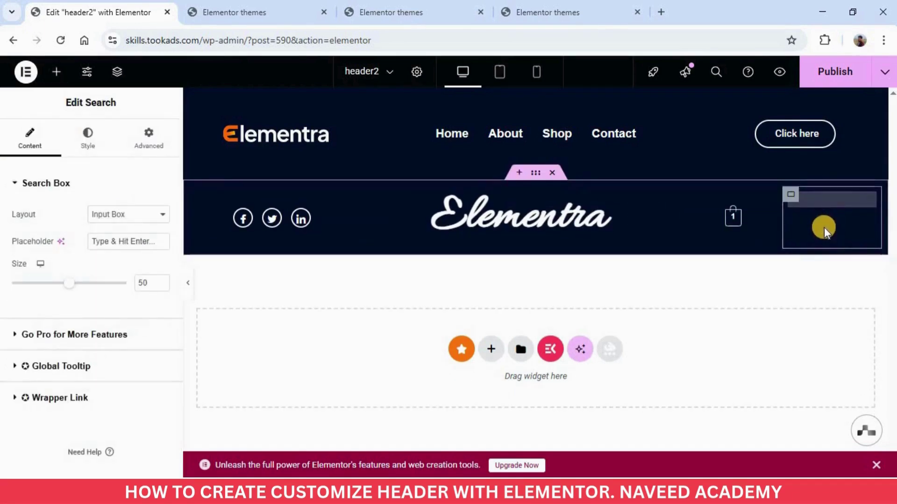
# - Set Align Self to center for the container holding the Search widget
pyautogui.click(791, 195)
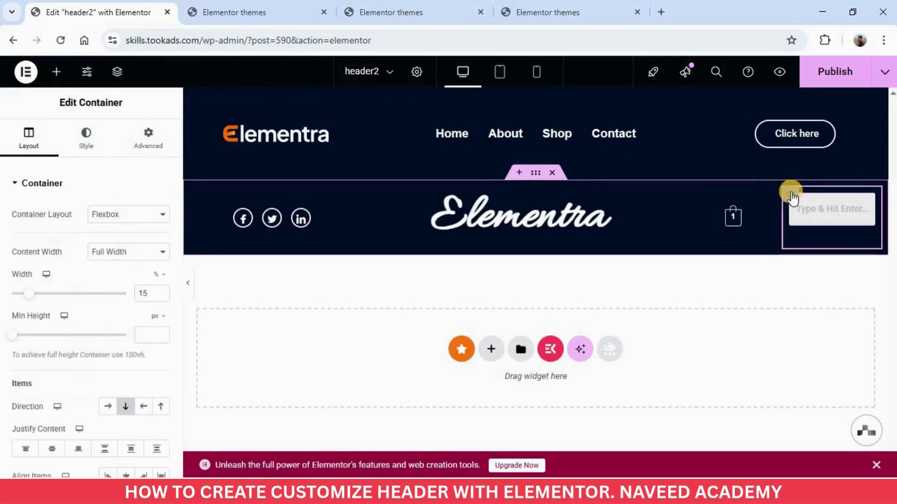
pyautogui.click(154, 146)
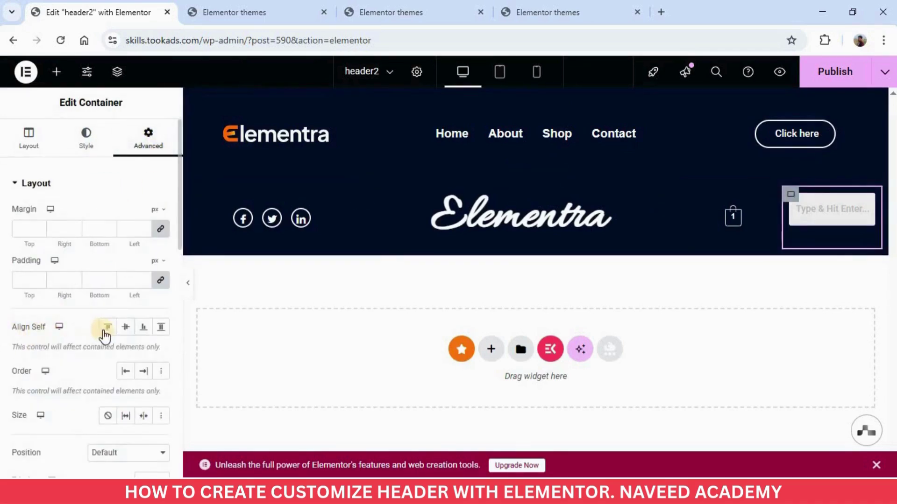
pyautogui.click(124, 328)
# - Change the Search widget's layout to Icon and set its Align Self to center
pyautogui.click(865, 208)
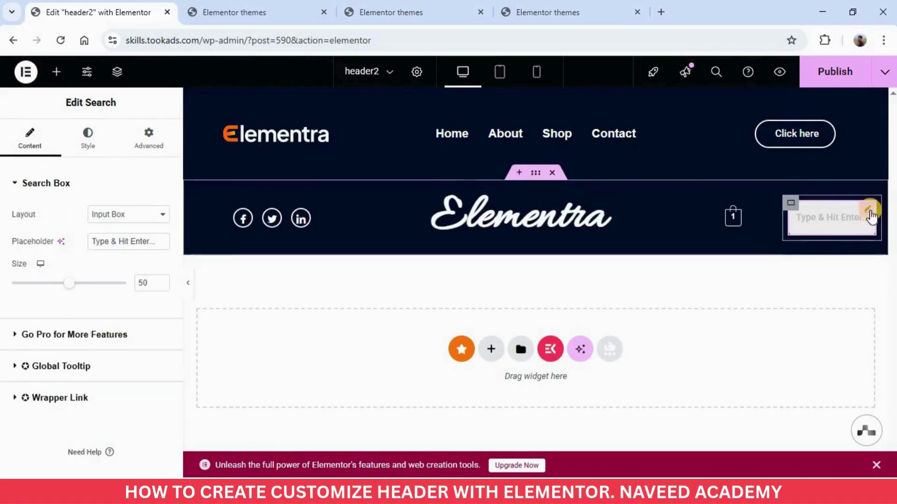
pyautogui.click(127, 219)
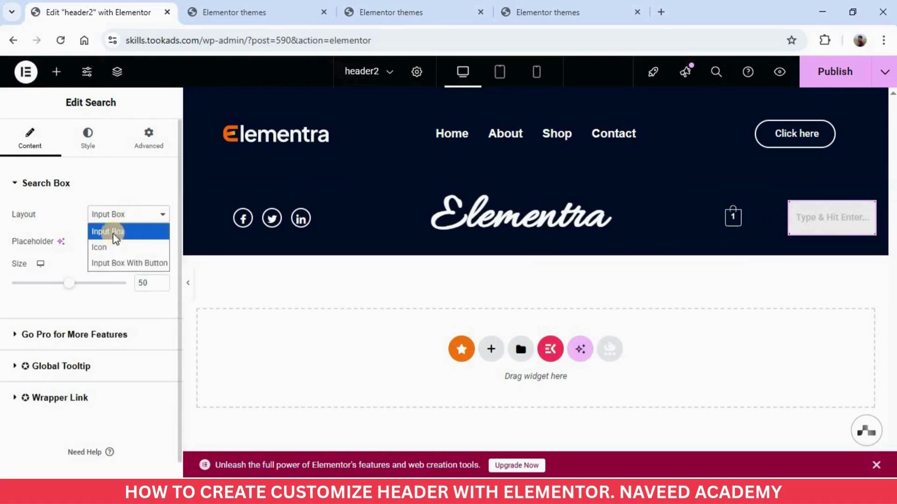
pyautogui.click(108, 246)
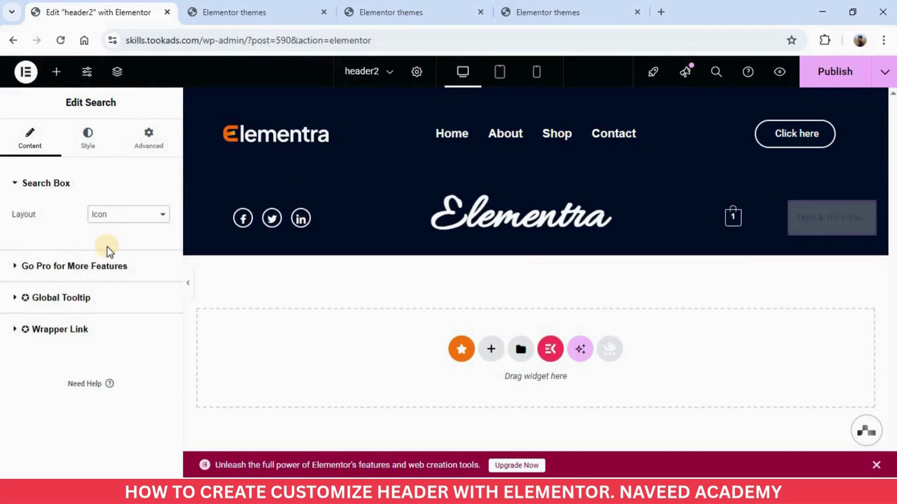
pyautogui.click(88, 138)
pyautogui.click(15, 144)
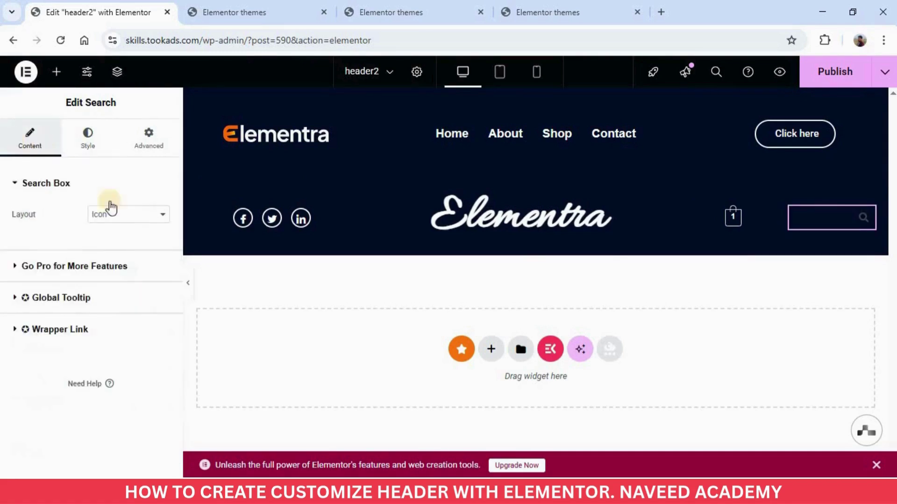
pyautogui.click(147, 142)
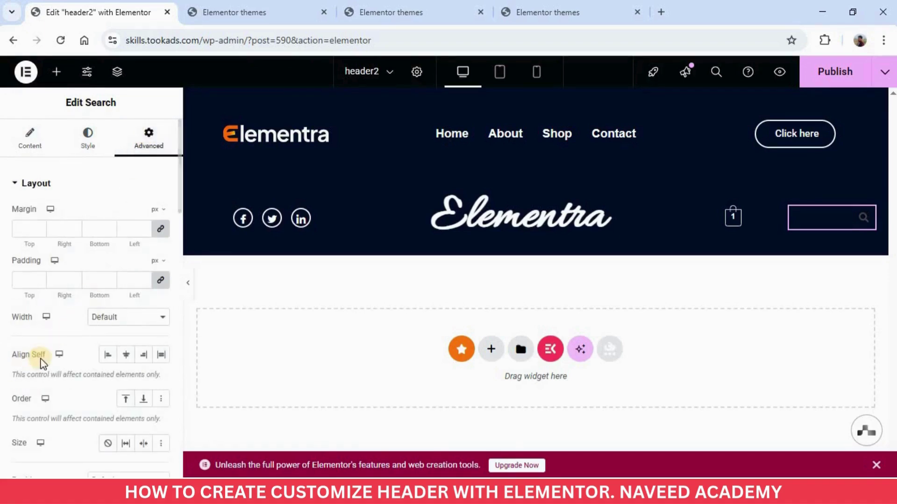
pyautogui.click(126, 357)
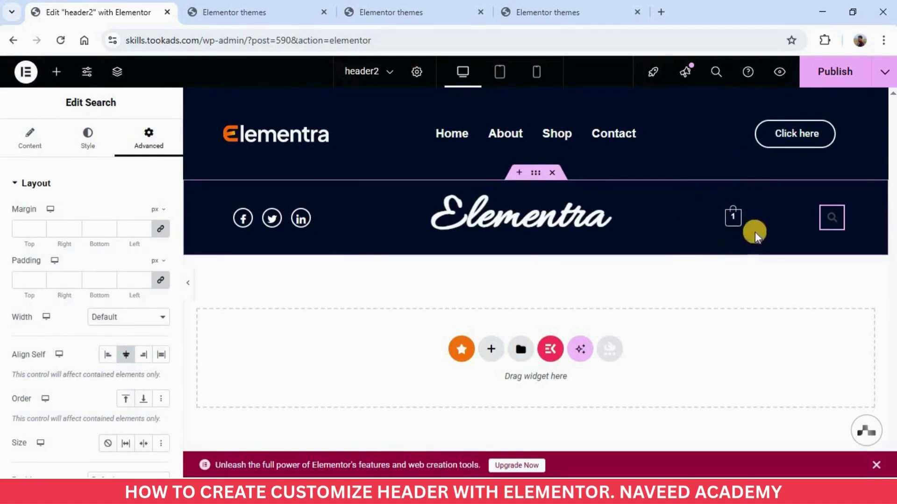
# - Publish the header, reload the live site, check the reference header, and return to the Elementor editor
pyautogui.click(830, 80)
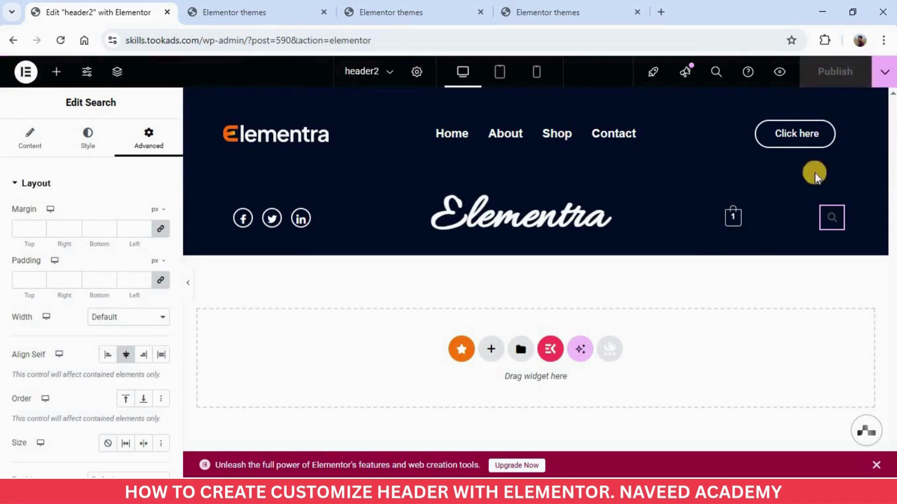
pyautogui.click(261, 13)
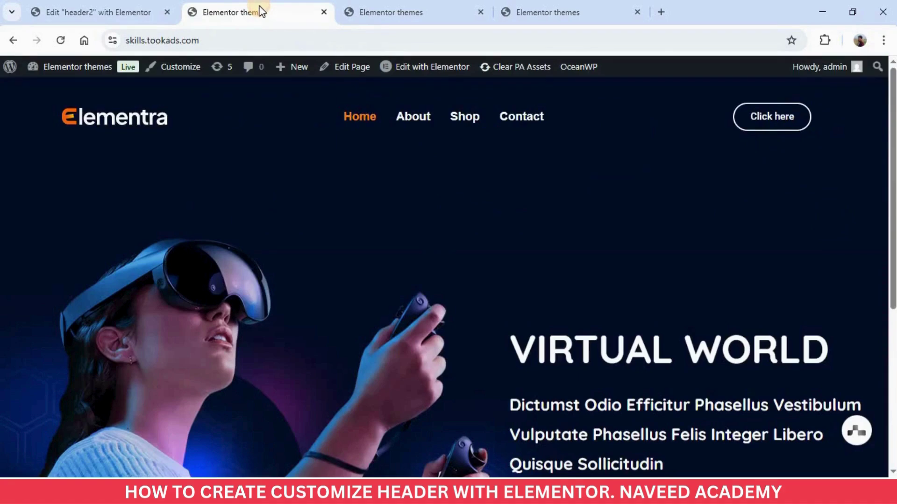
pyautogui.click(61, 40)
pyautogui.hotkey('ctrl', 'Tab')
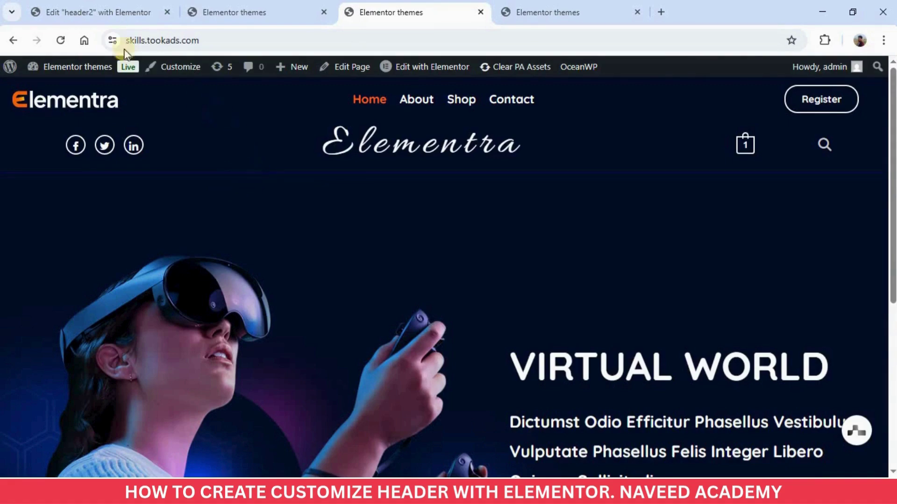
pyautogui.click(101, 13)
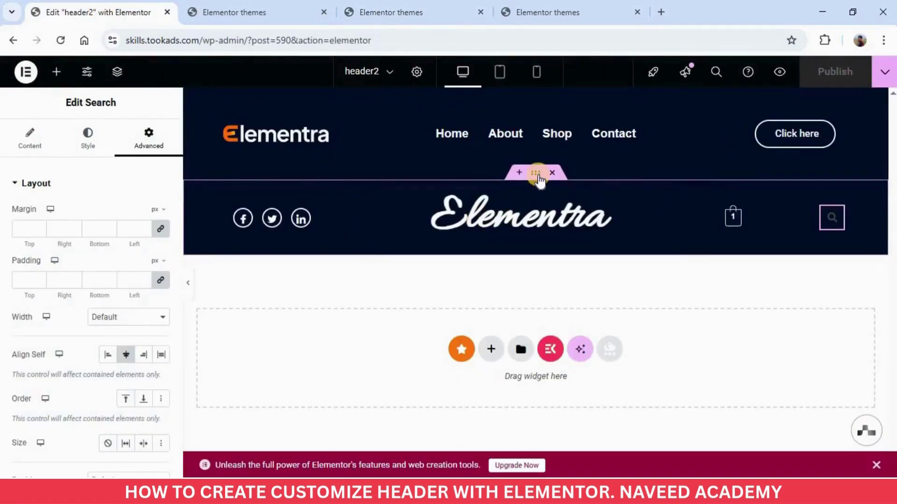
# - Set the border type of the second-row parent container to Solid
pyautogui.click(537, 177)
pyautogui.click(99, 252)
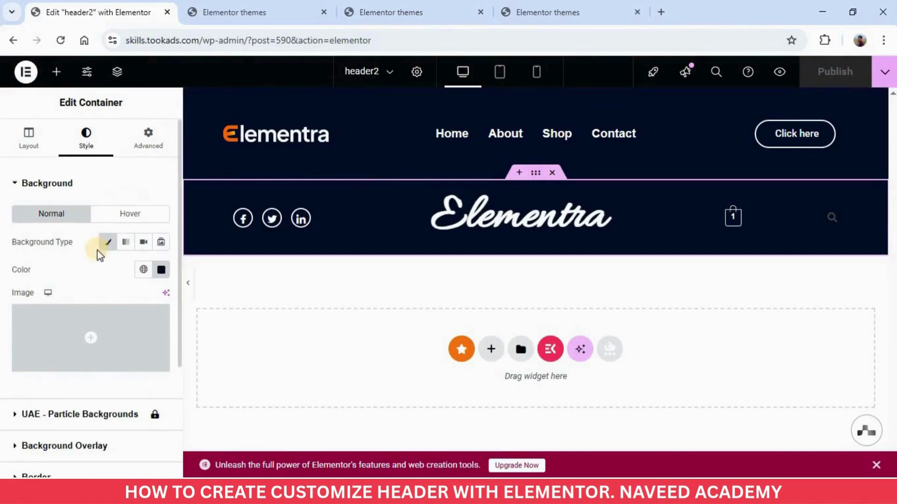
pyautogui.scroll(-3, 98, 256)
pyautogui.scroll(3, 99, 220)
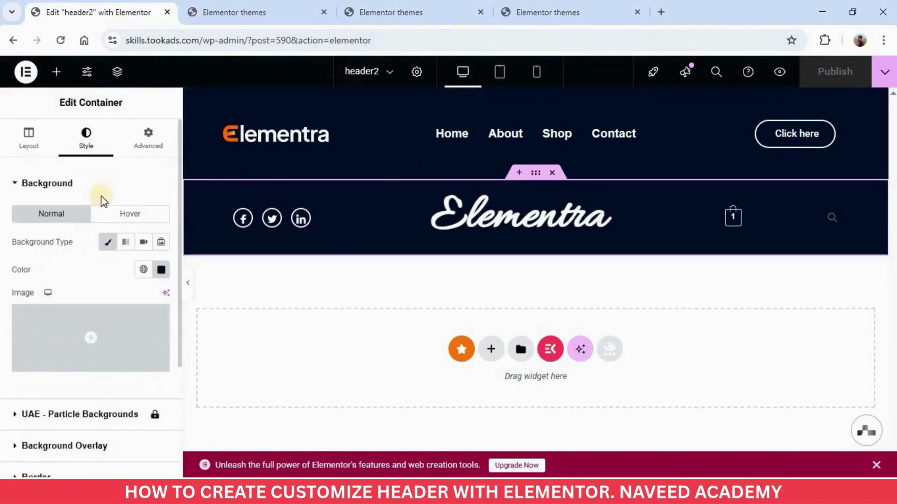
pyautogui.scroll(-3, 94, 205)
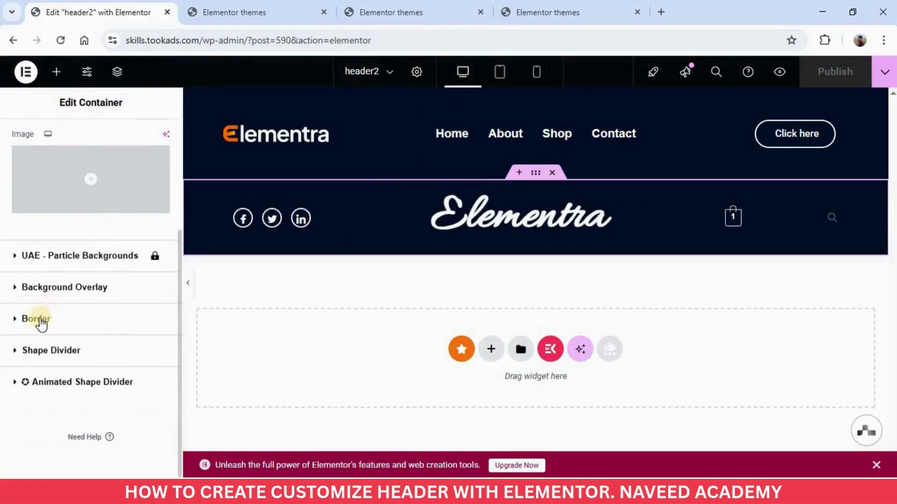
pyautogui.click(21, 320)
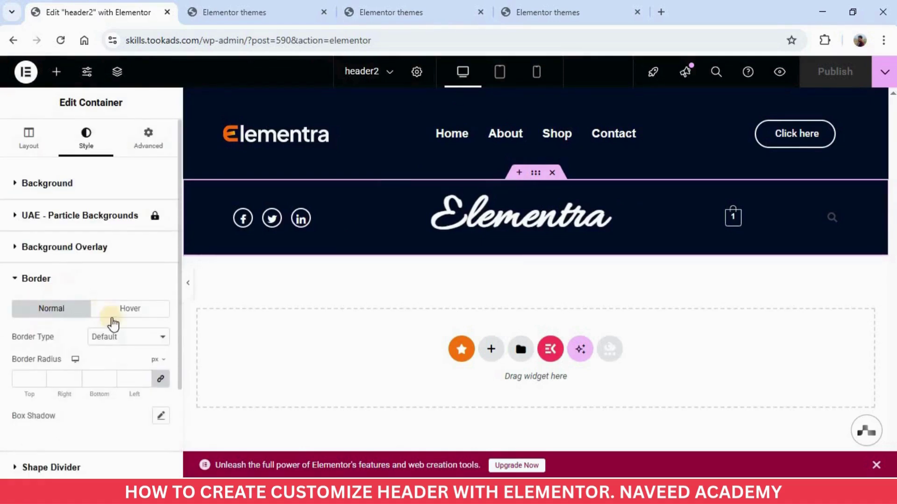
pyautogui.click(133, 343)
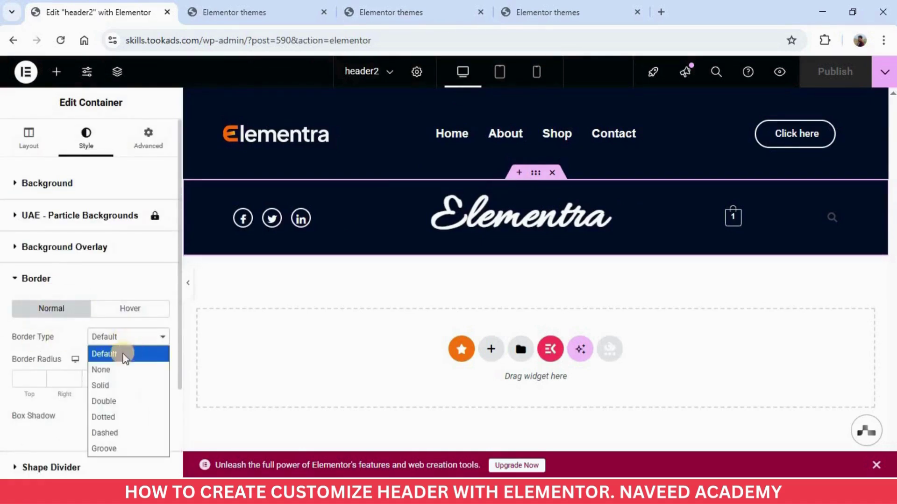
pyautogui.click(104, 384)
# - Unlink the second-row container's border widths and set only the bottom width to 2 px, with the other sides at 0
pyautogui.scroll(-1, 87, 284)
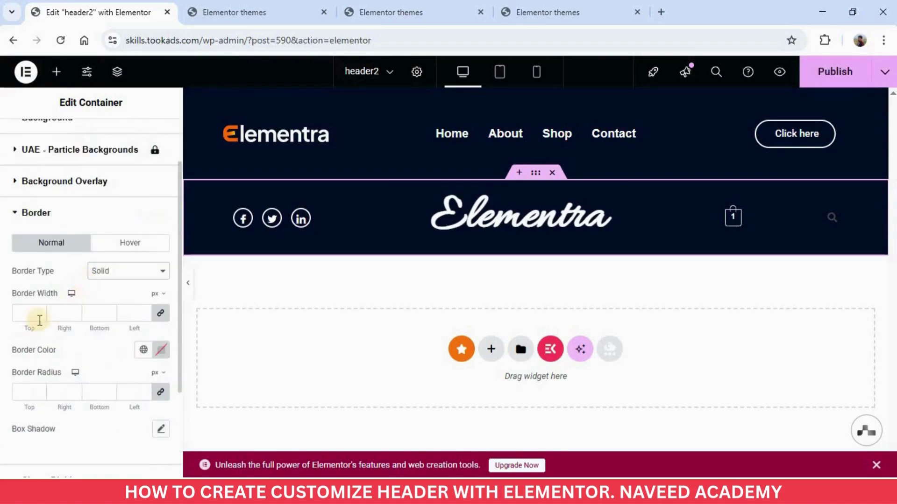
pyautogui.click(160, 312)
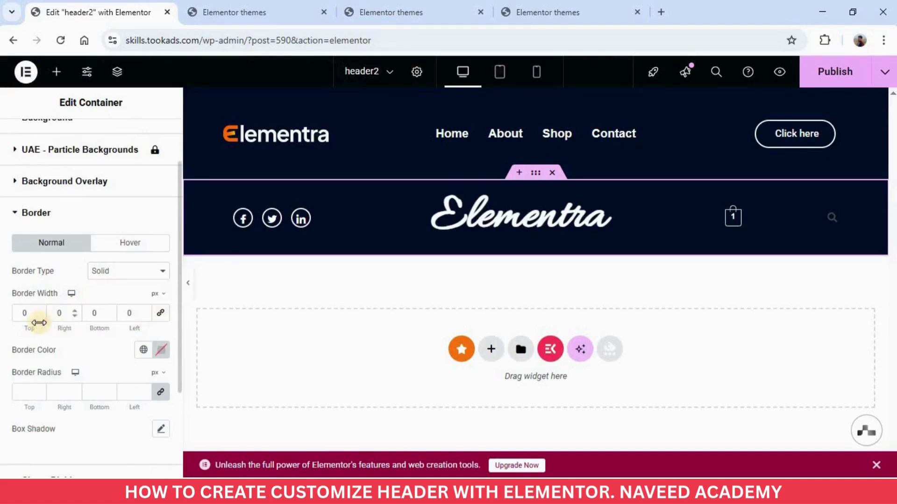
pyautogui.click(101, 316)
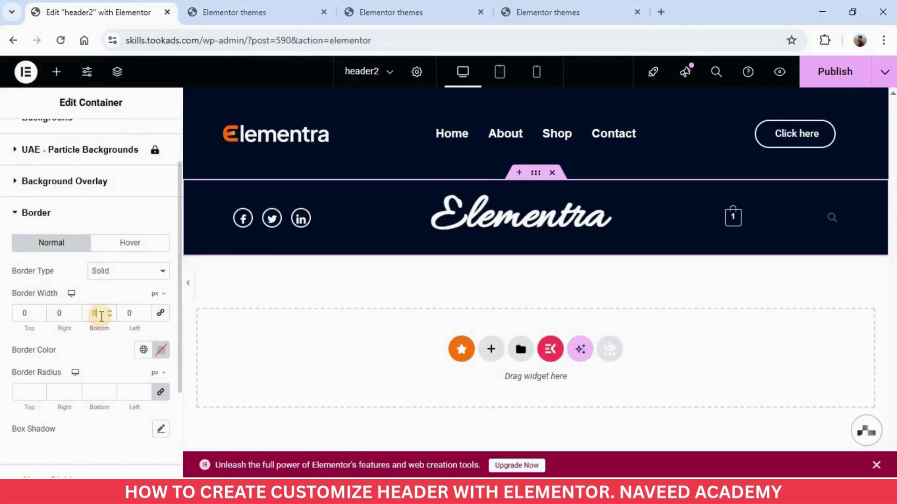
pyautogui.write('2')
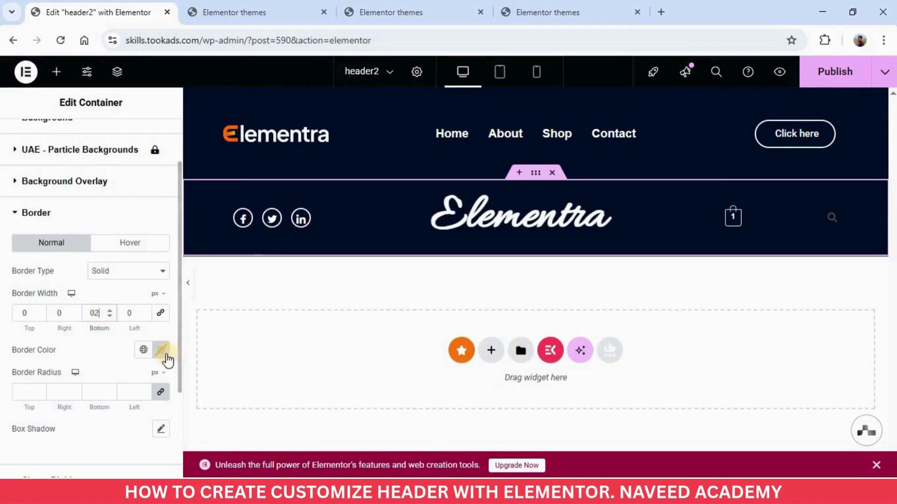
# - Set the second-row container's border color to a slightly transparent blue, #0041FFE6
pyautogui.click(163, 354)
pyautogui.moveTo(124, 286); pyautogui.dragTo(178, 287)
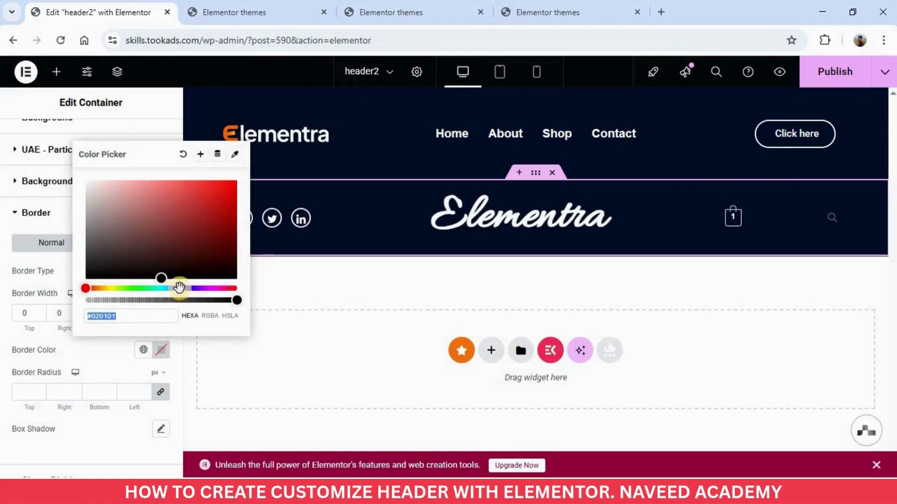
pyautogui.moveTo(232, 187); pyautogui.dragTo(240, 176)
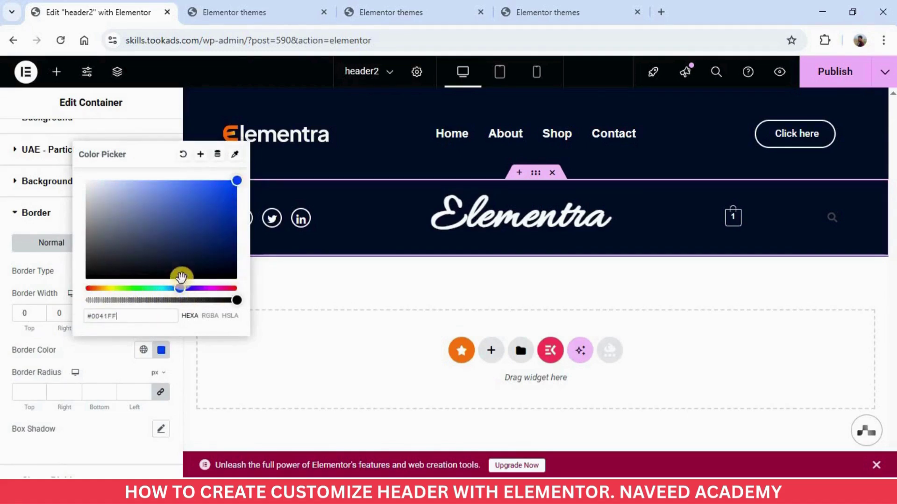
pyautogui.moveTo(232, 296)
pyautogui.mouseDown()
pyautogui.moveTo(238, 304)
pyautogui.moveTo(221, 304)
pyautogui.mouseUp()
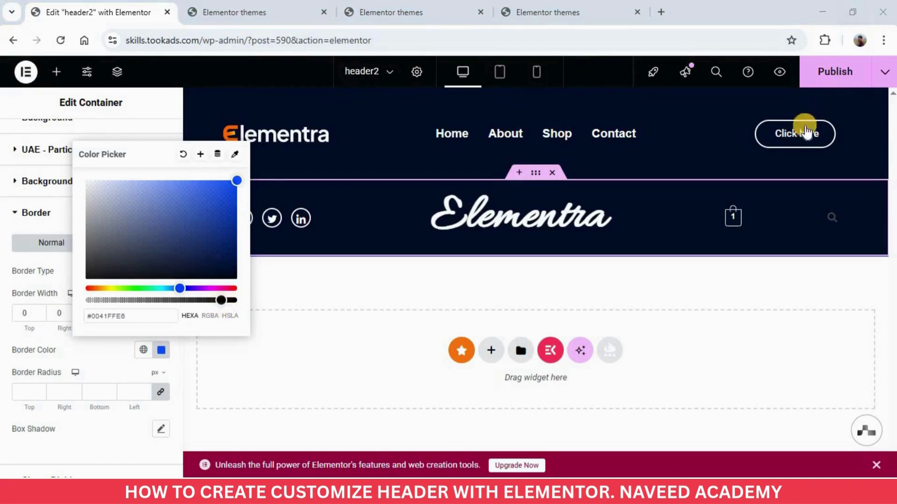
# - Publish the header and reload the live site to check the bottom border
pyautogui.click(829, 78)
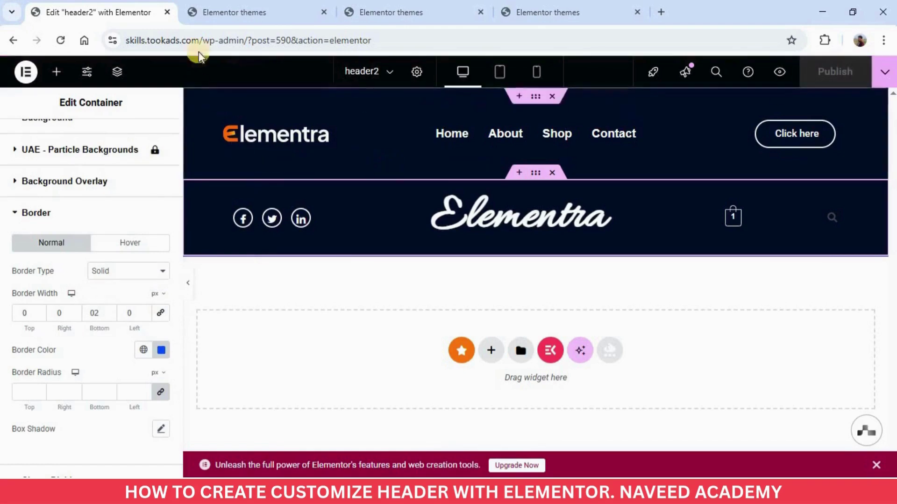
pyautogui.click(256, 10)
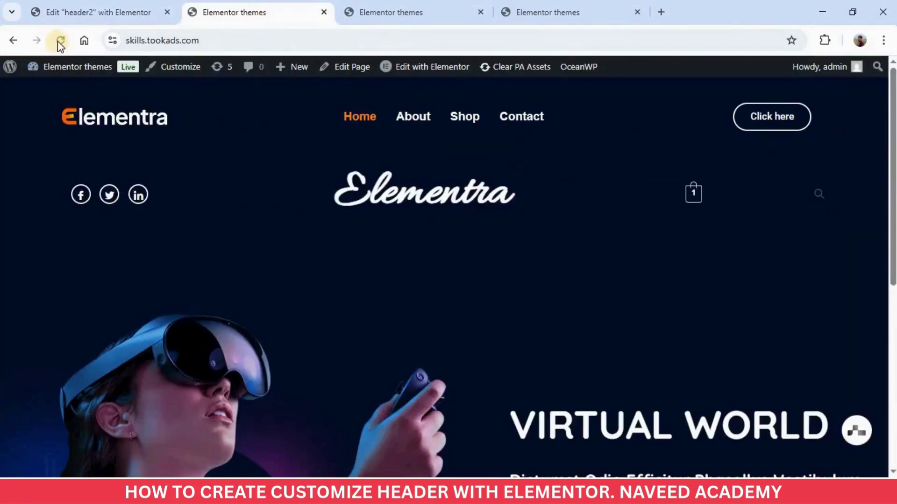
pyautogui.click(58, 40)
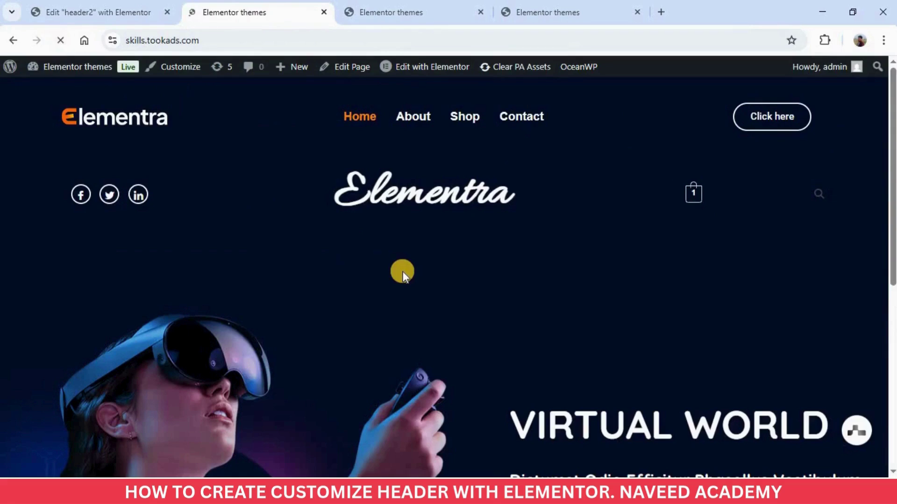